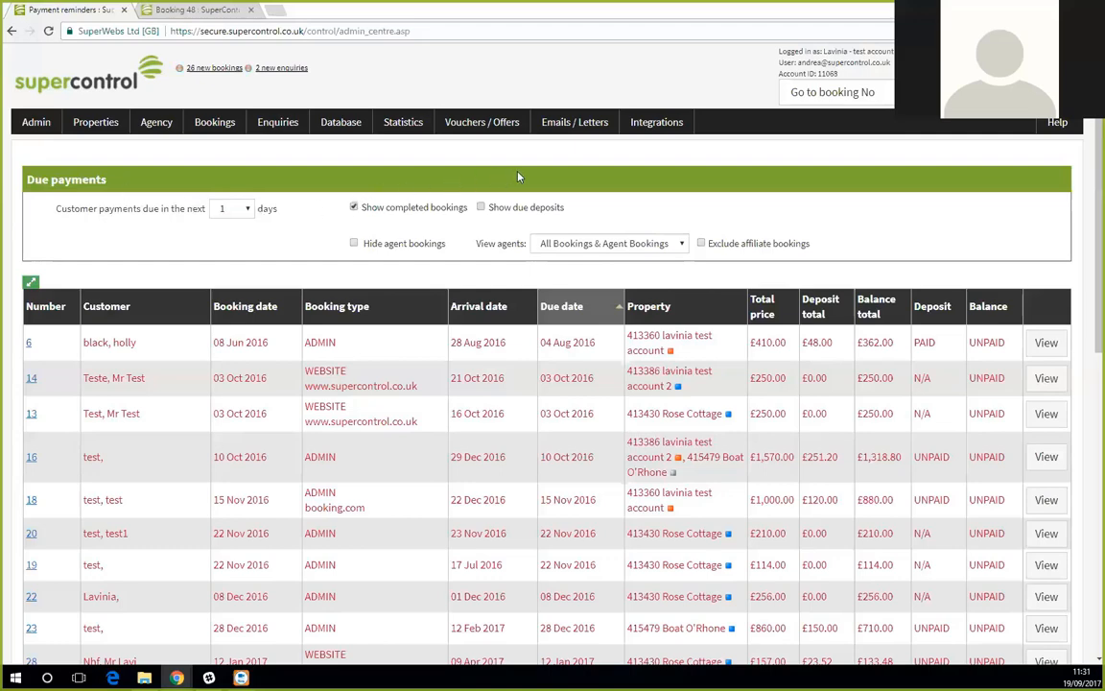
# Create a new letter template and name it "Terms & Con"
pyautogui.moveTo(581, 134)
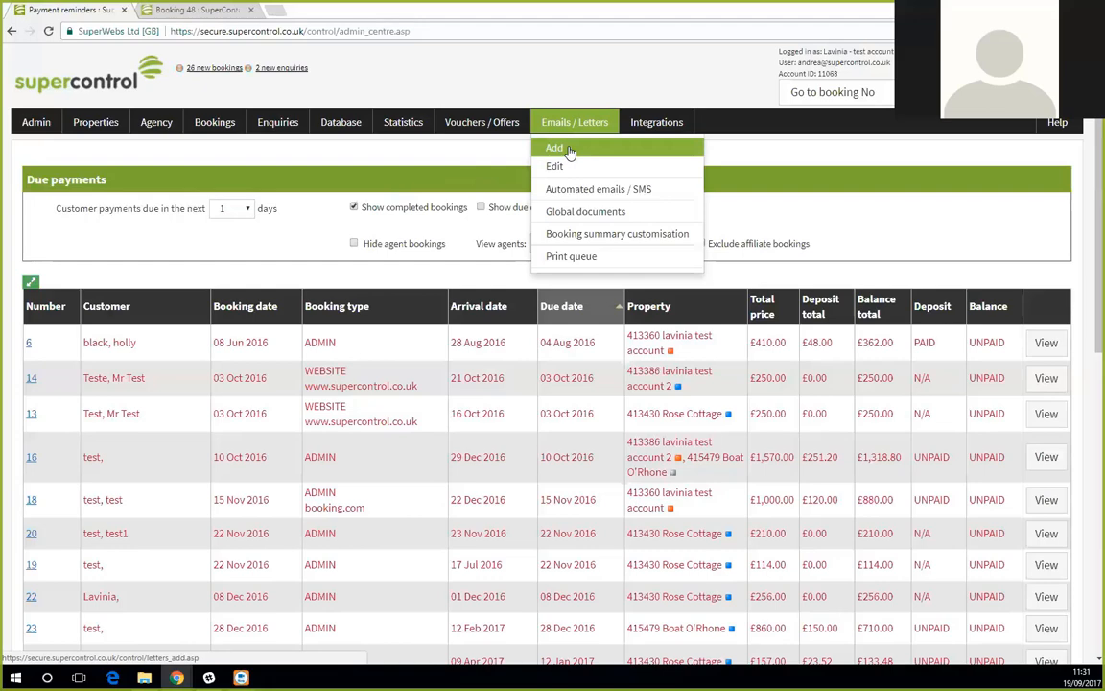
pyautogui.click(566, 149)
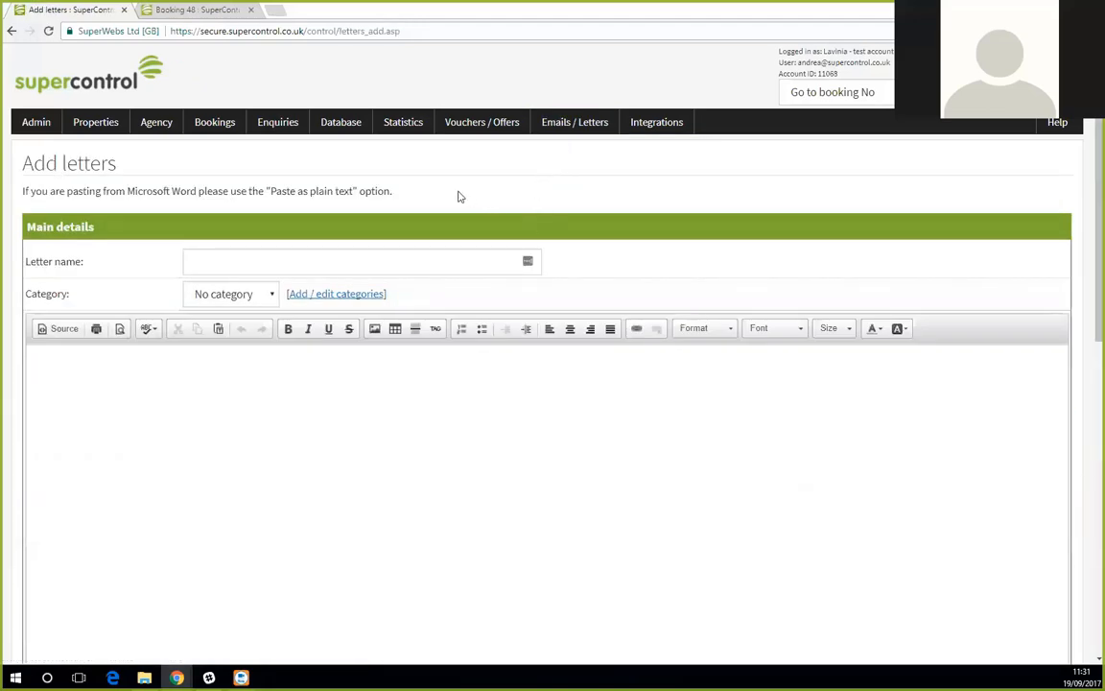
pyautogui.click(407, 369)
pyautogui.moveTo(574, 125)
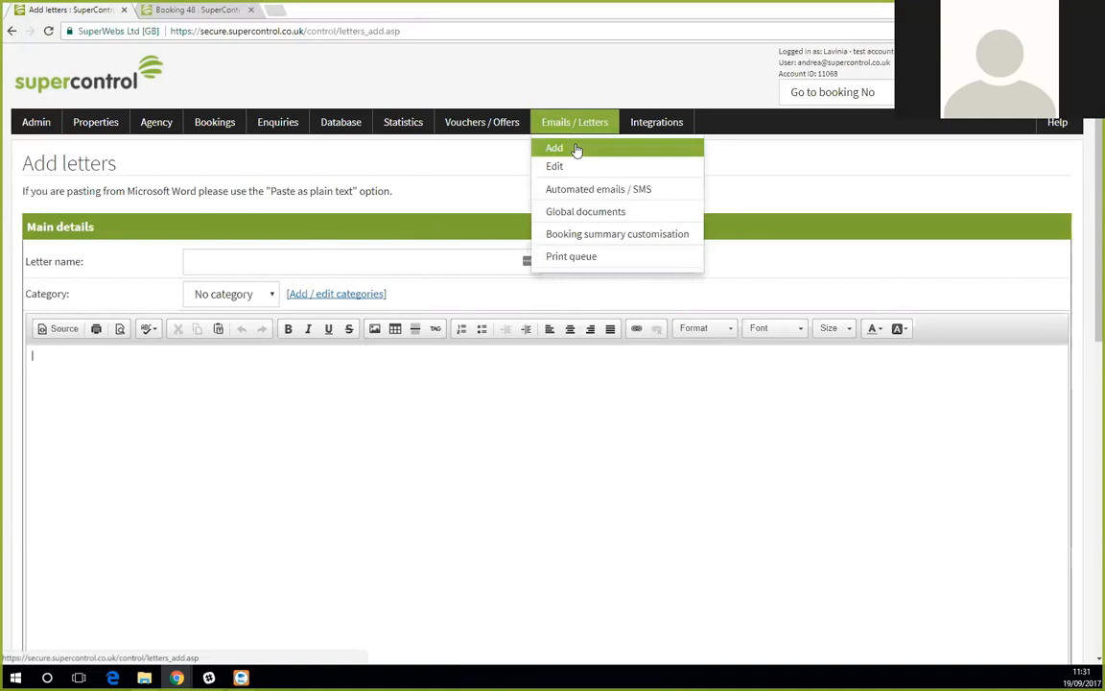
pyautogui.click(300, 257)
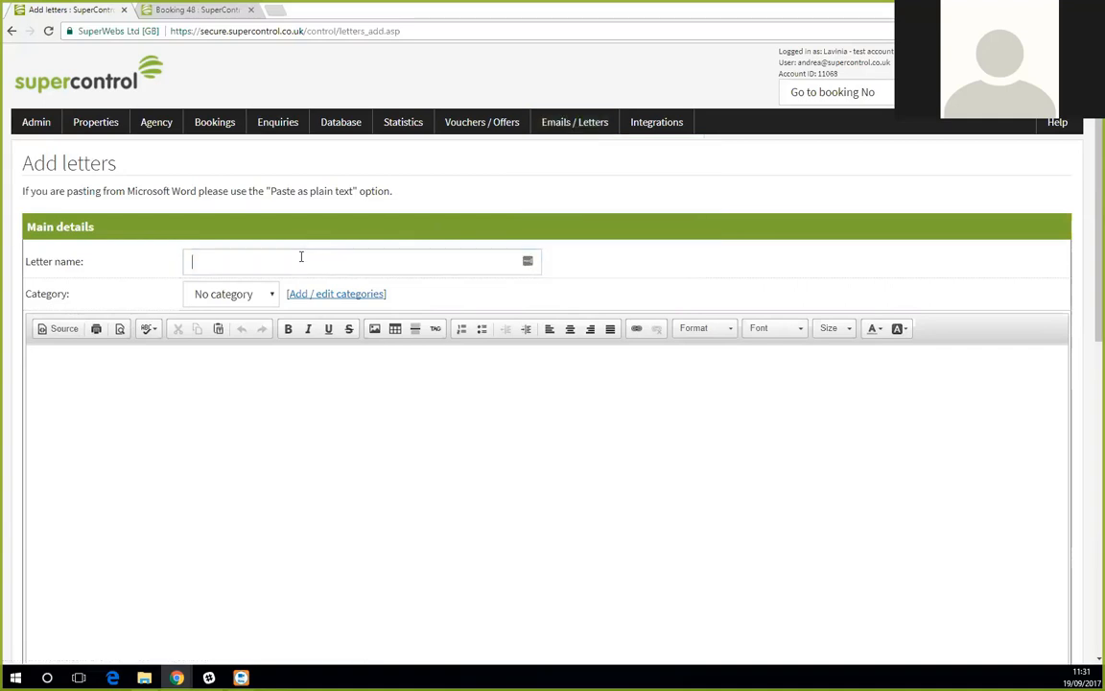
pyautogui.write('T')
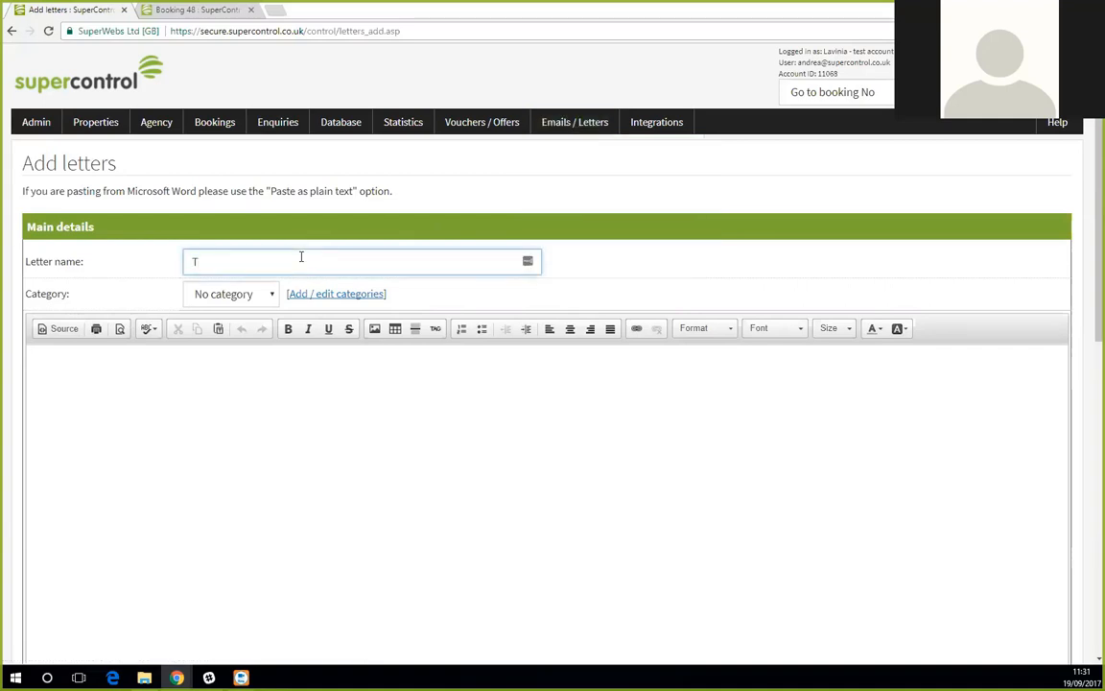
pyautogui.press('BackSpace')
pyautogui.write('Terms & Con')
# Begin the letter body with "Dear" followed by the customer First name and Last name tags
pyautogui.click(274, 371)
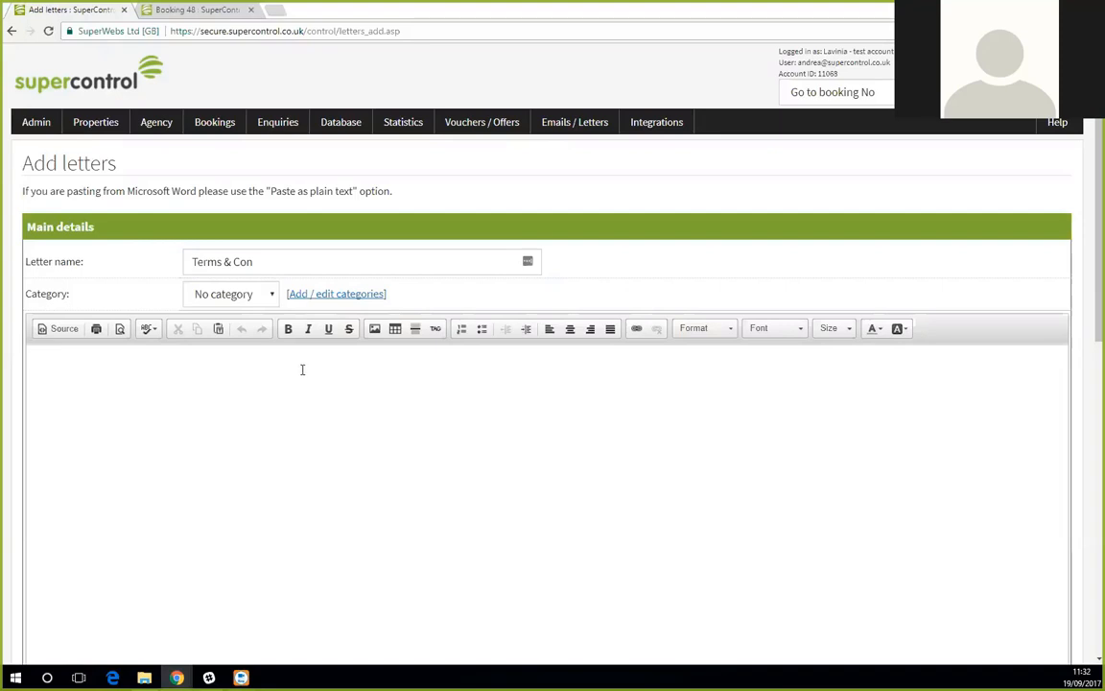
pyautogui.write('Dear')
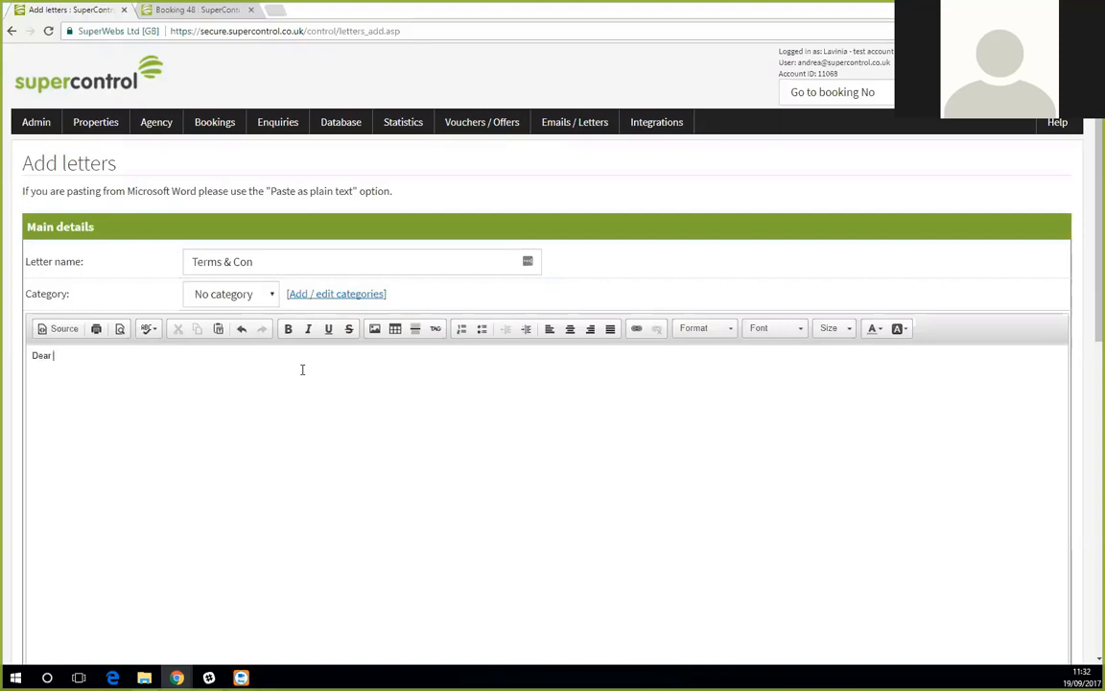
pyautogui.click(435, 330)
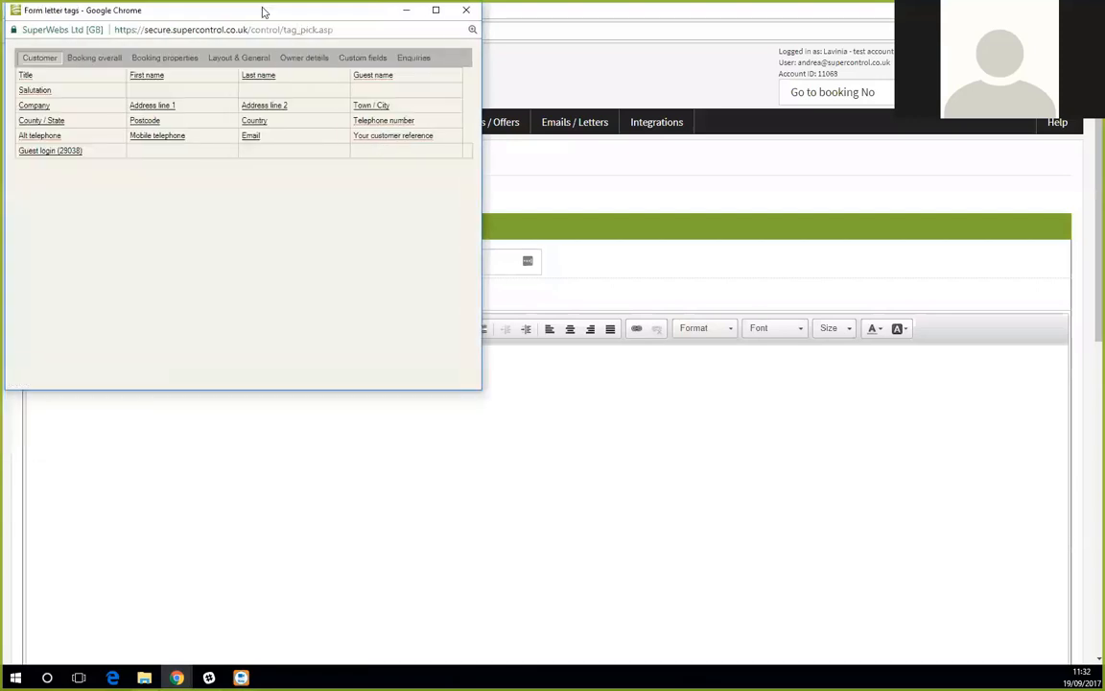
pyautogui.moveTo(270, 16); pyautogui.dragTo(487, 139)
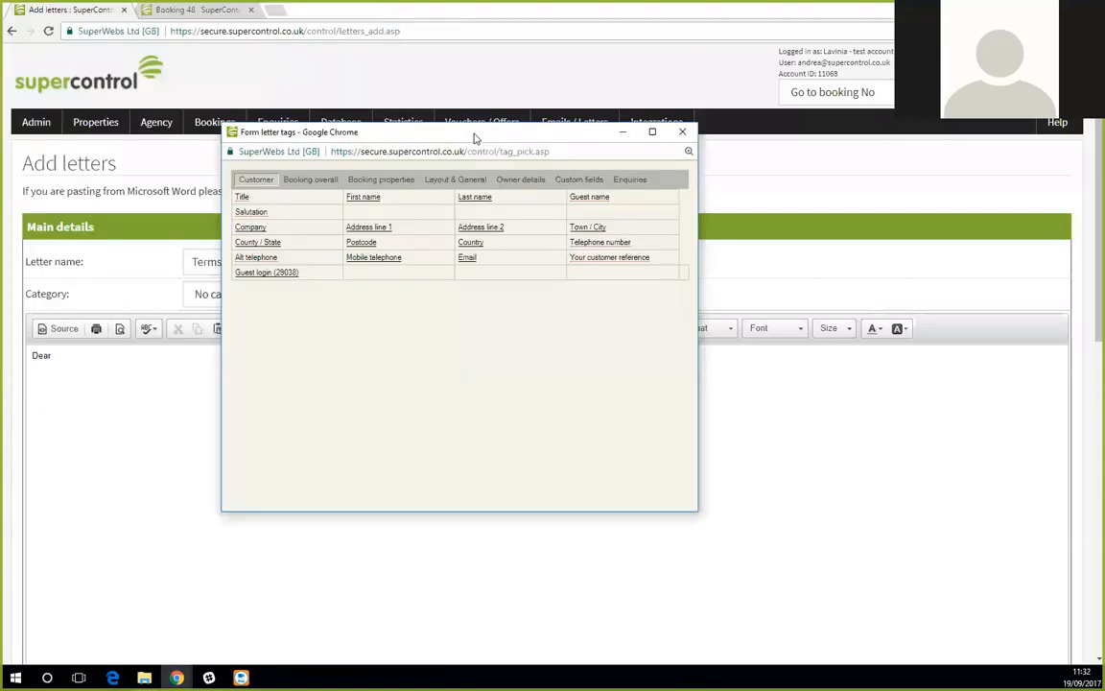
pyautogui.click(376, 199)
pyautogui.click(377, 201)
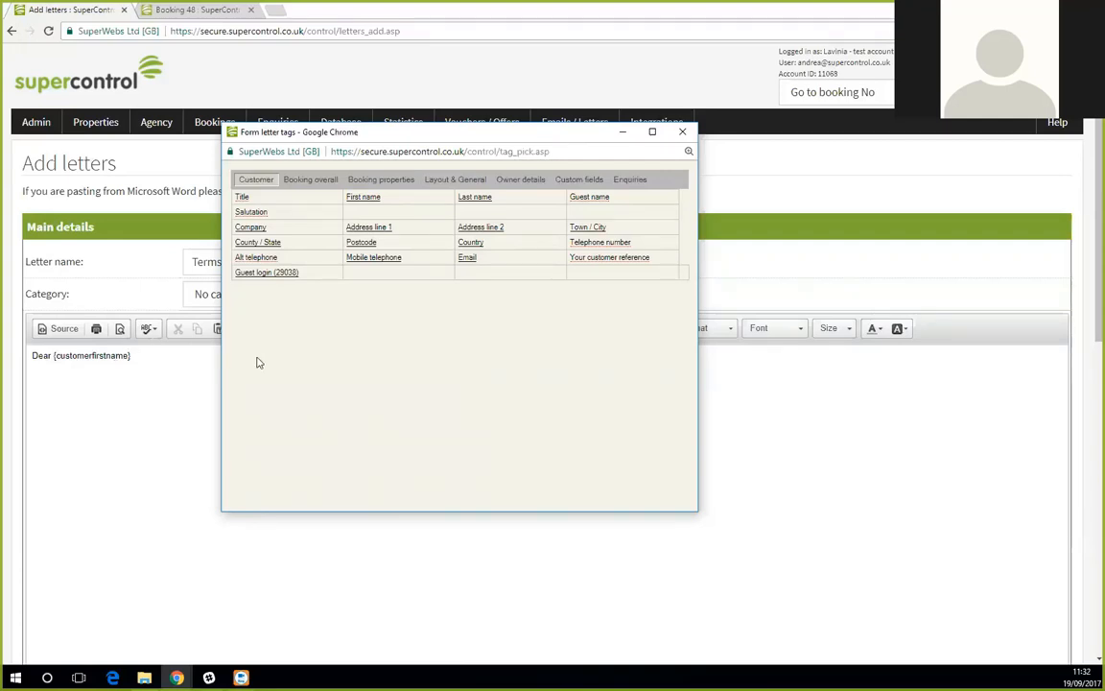
pyautogui.click(481, 199)
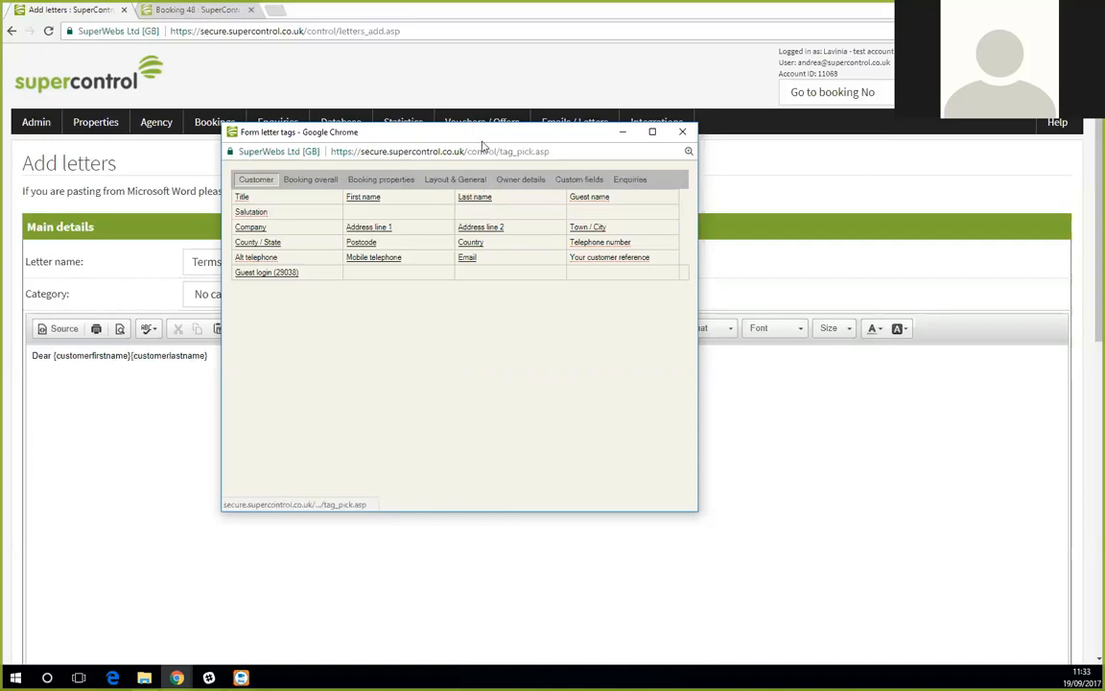
pyautogui.moveTo(480, 132); pyautogui.dragTo(599, 158)
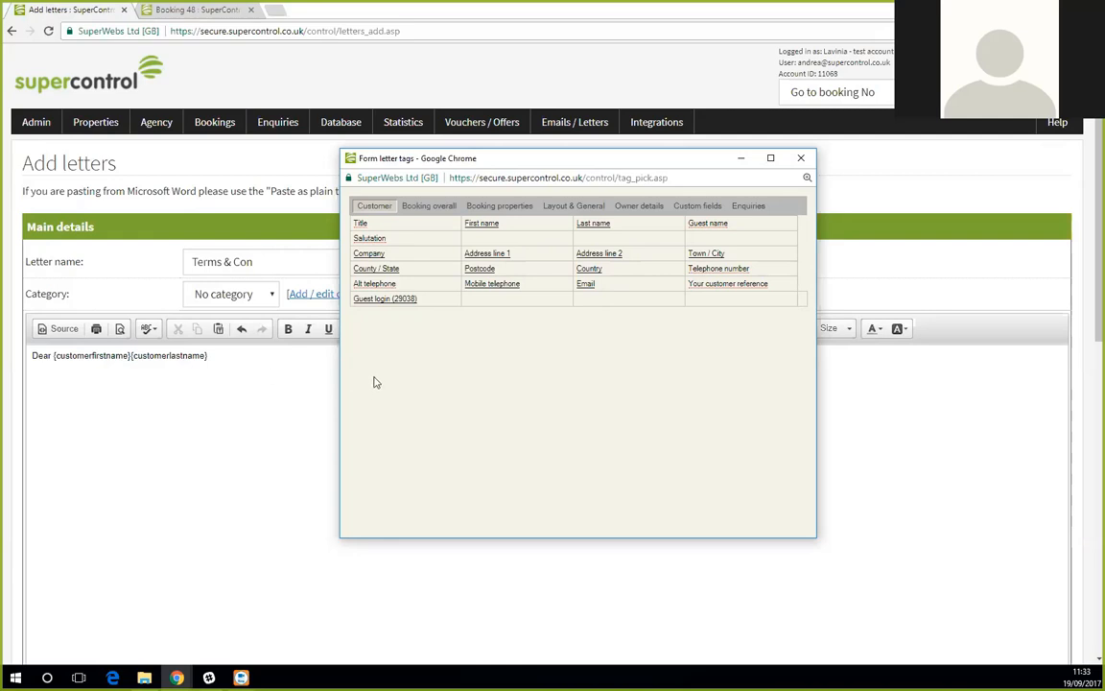
pyautogui.click(801, 160)
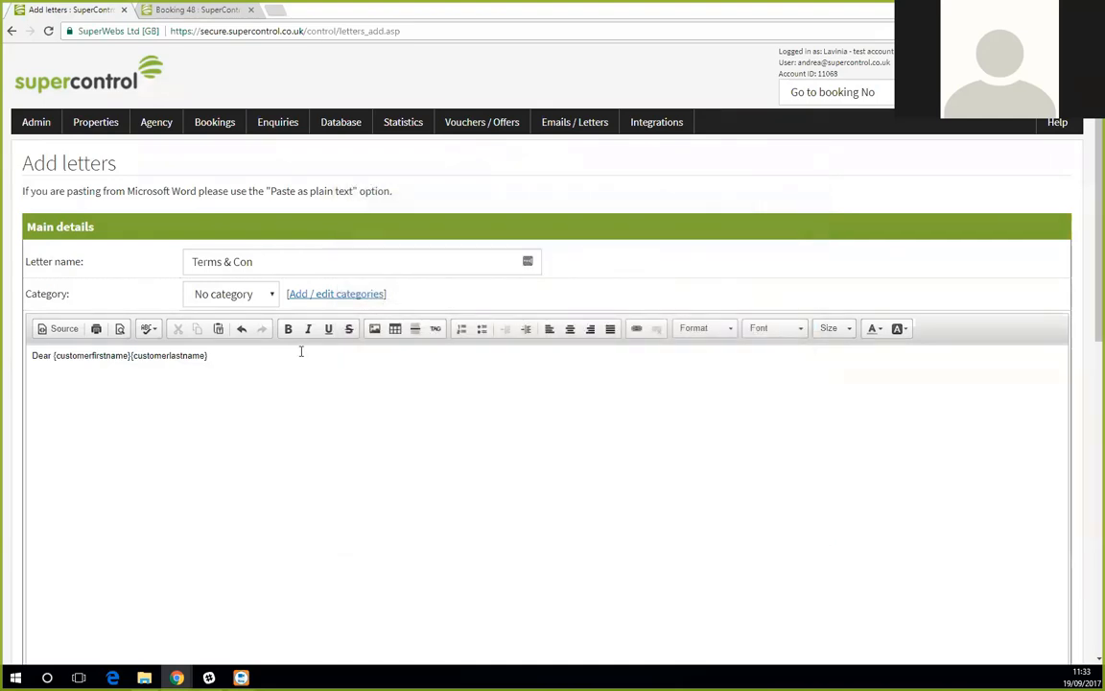
# Below the greeting, add the line "Thank you for booking the property" ending with the Property name tag from the booking properties tags
pyautogui.press('Return')
pyautogui.write('Thank you ')
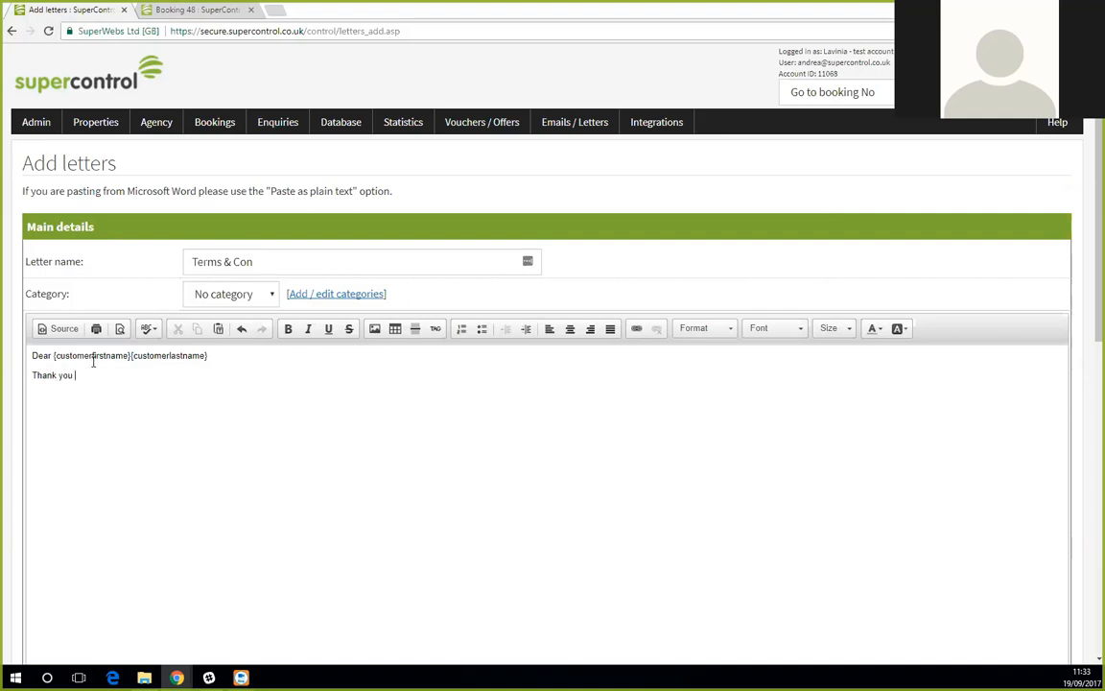
pyautogui.write('for booking the property')
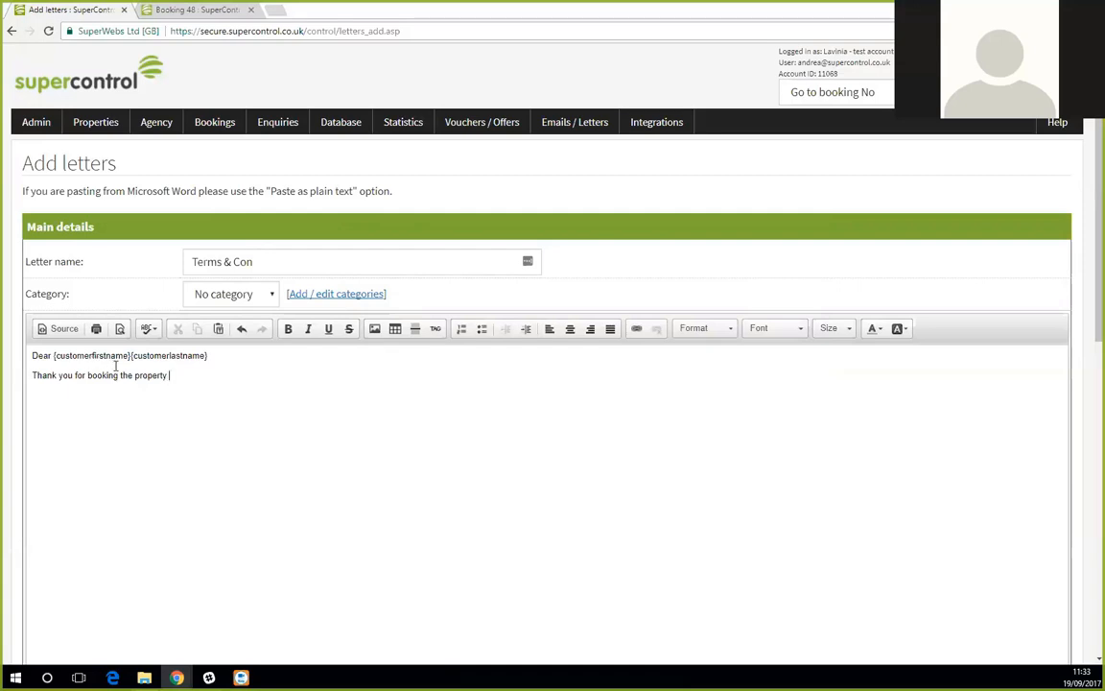
pyautogui.click(442, 331)
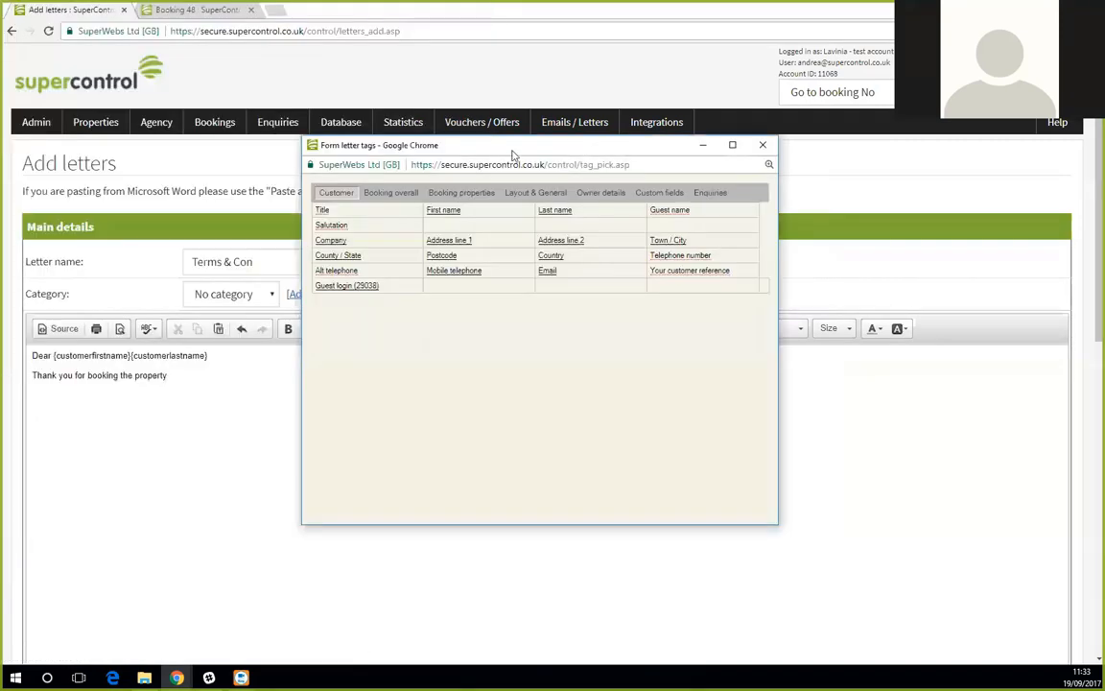
pyautogui.click(405, 195)
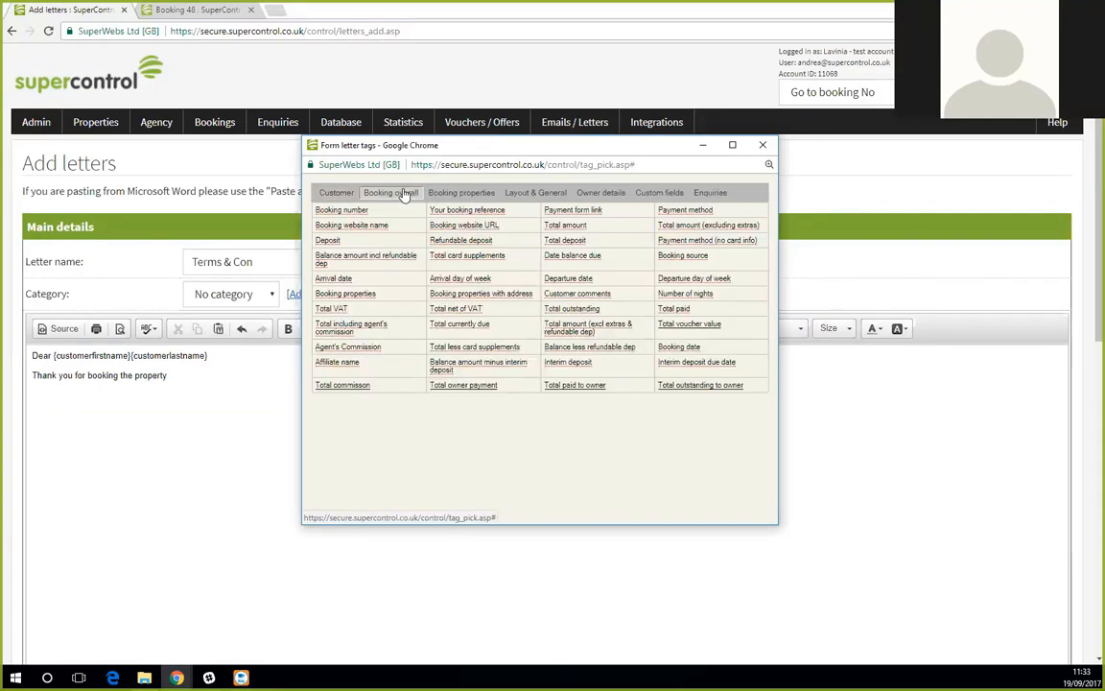
pyautogui.click(485, 199)
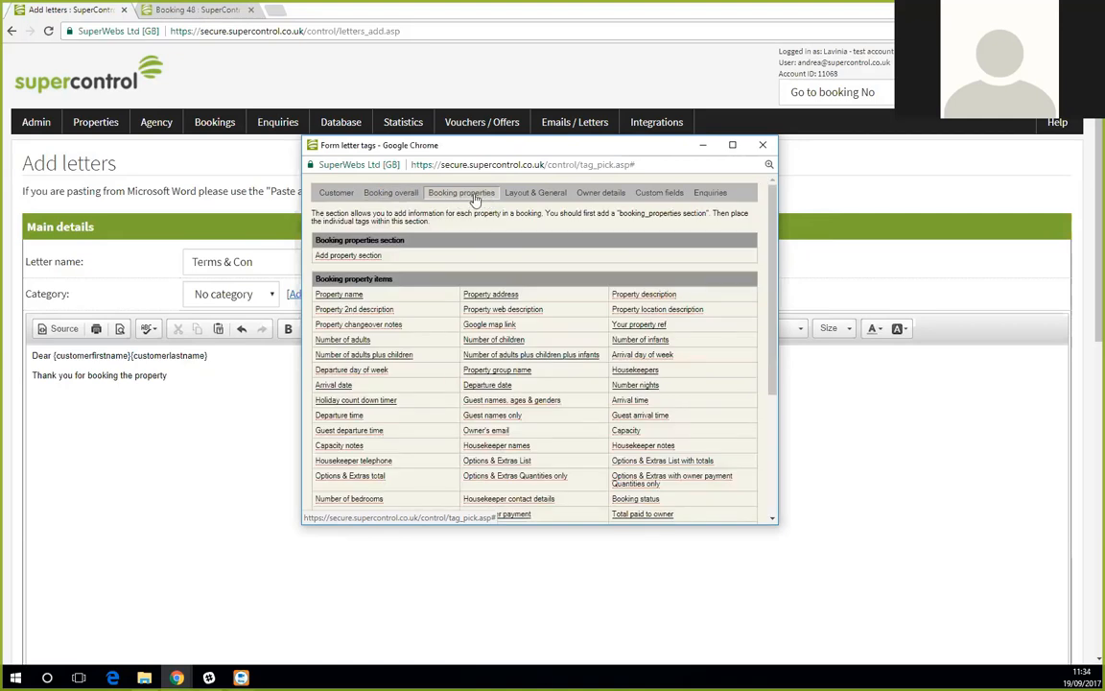
pyautogui.click(338, 295)
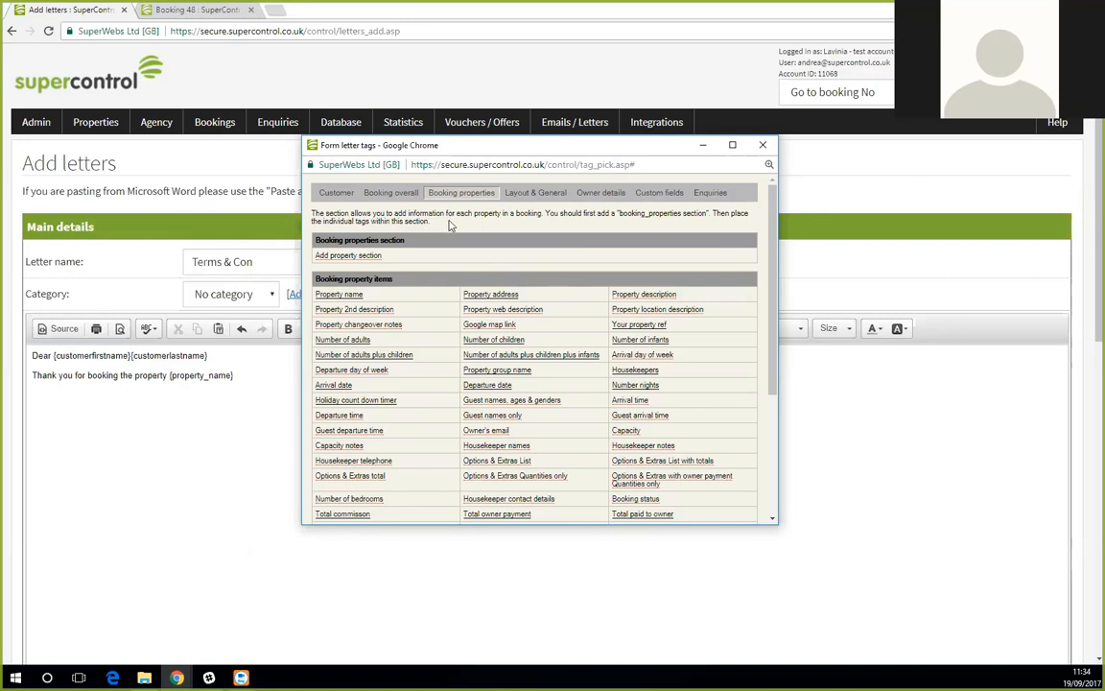
pyautogui.scroll(-1, 450, 224)
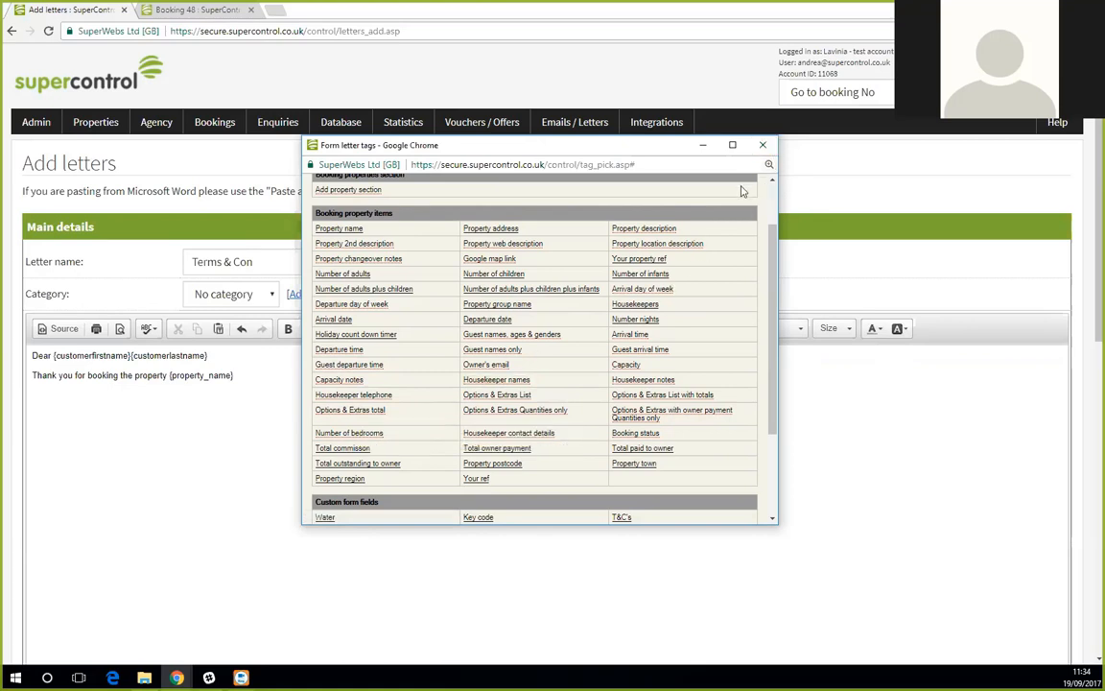
pyautogui.scroll(2, 740, 188)
pyautogui.click(762, 145)
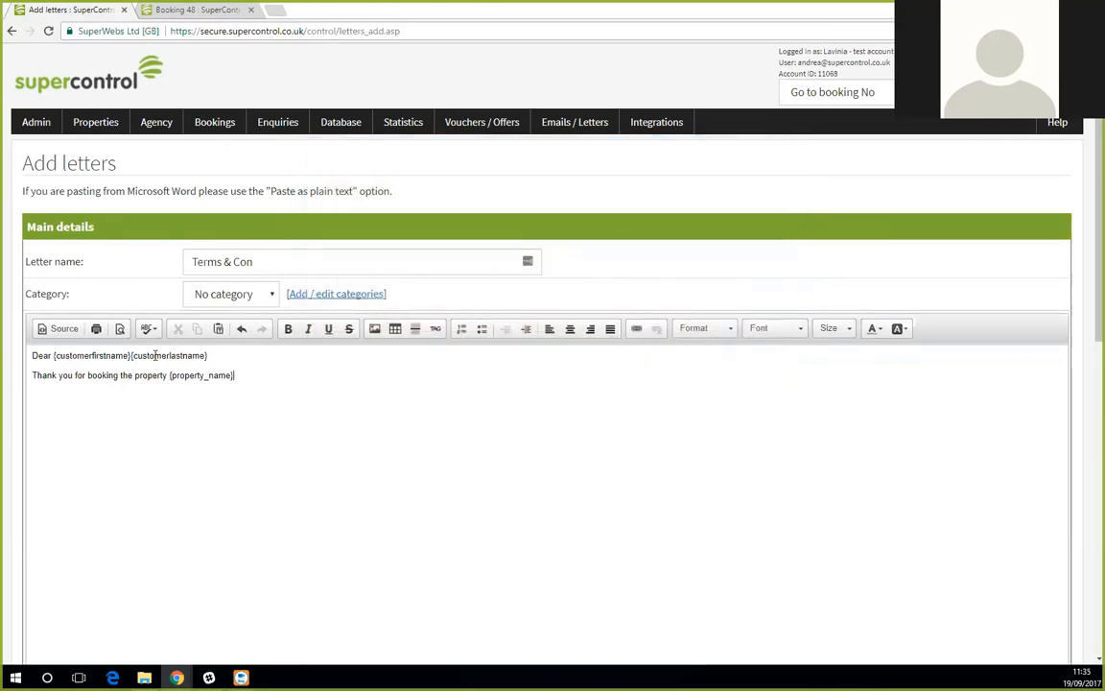
# Insert the booking properties section start and end tags on a new line above the greeting
pyautogui.click(32, 355)
pyautogui.press('Return')
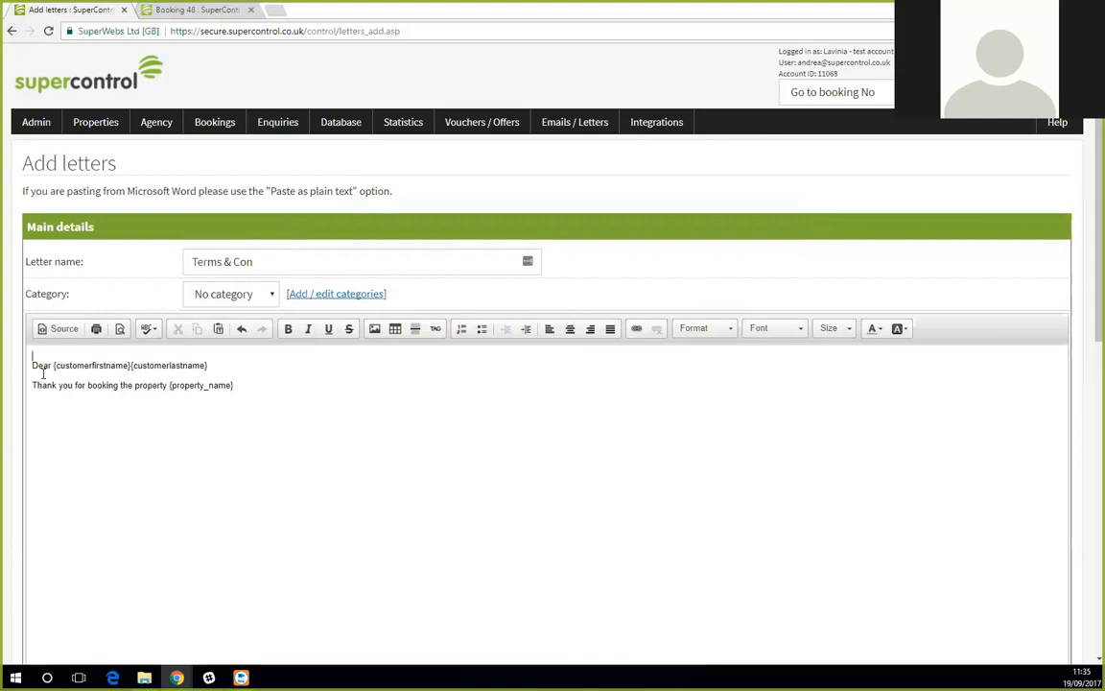
pyautogui.click(437, 330)
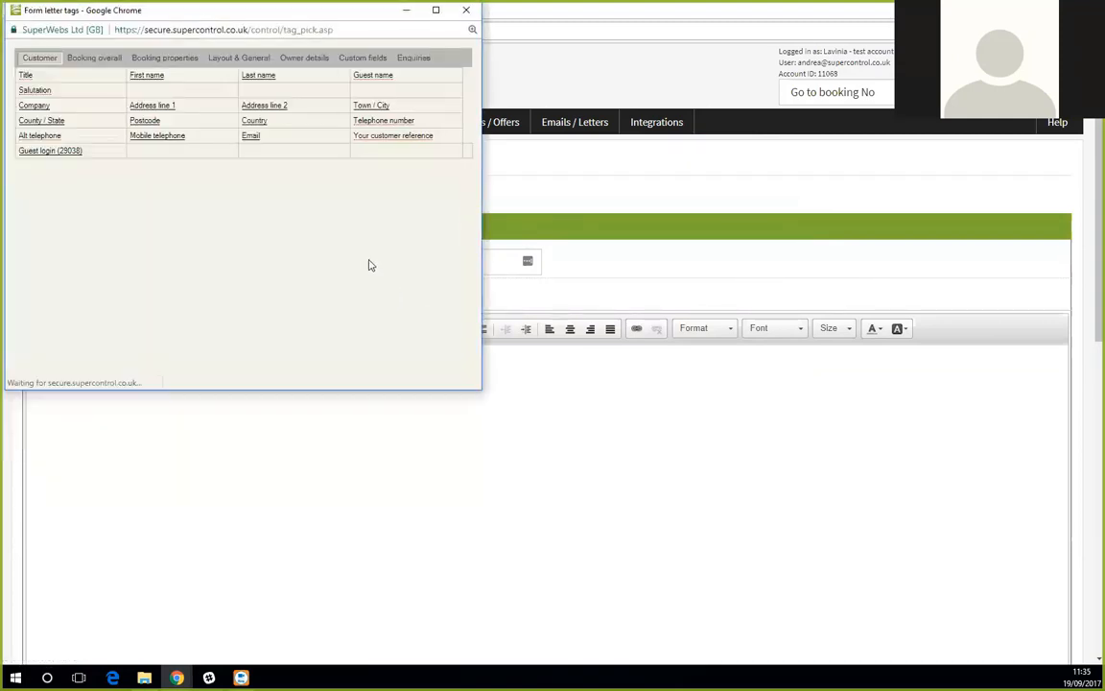
pyautogui.click(245, 59)
pyautogui.click(161, 57)
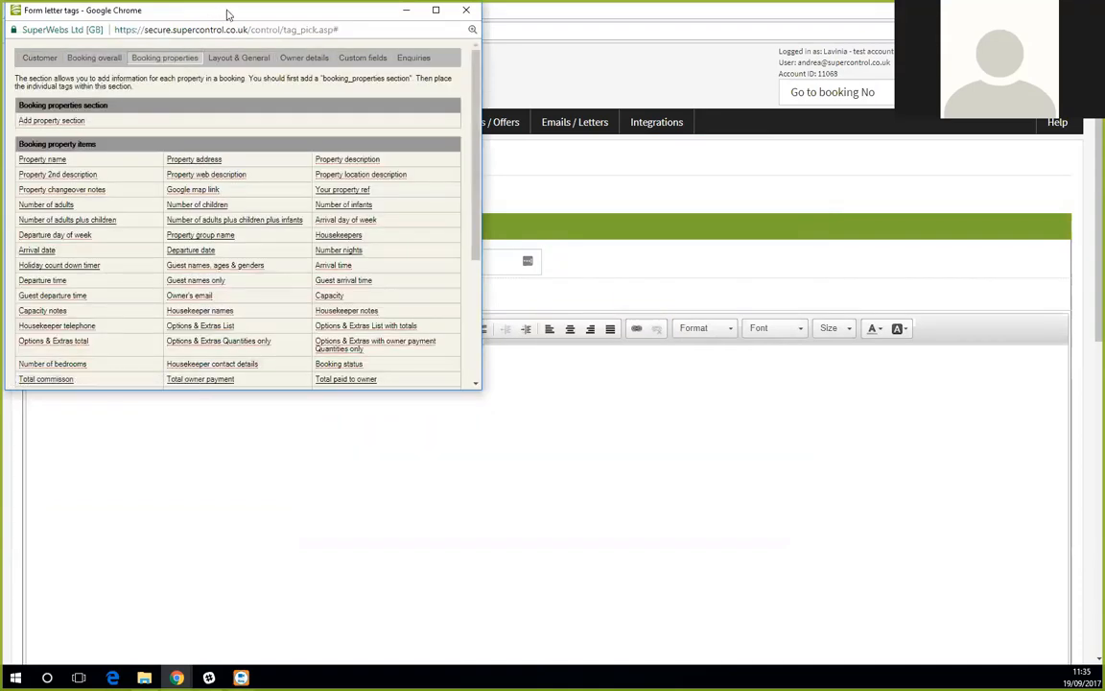
pyautogui.moveTo(227, 14); pyautogui.dragTo(563, 118)
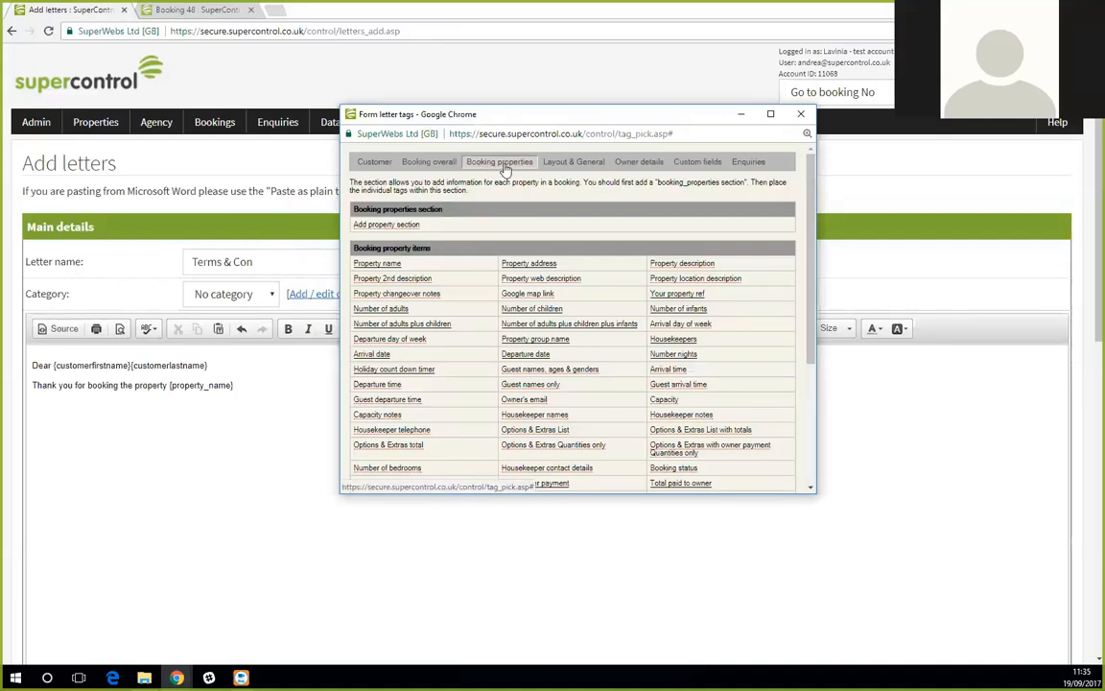
pyautogui.moveTo(376, 230)
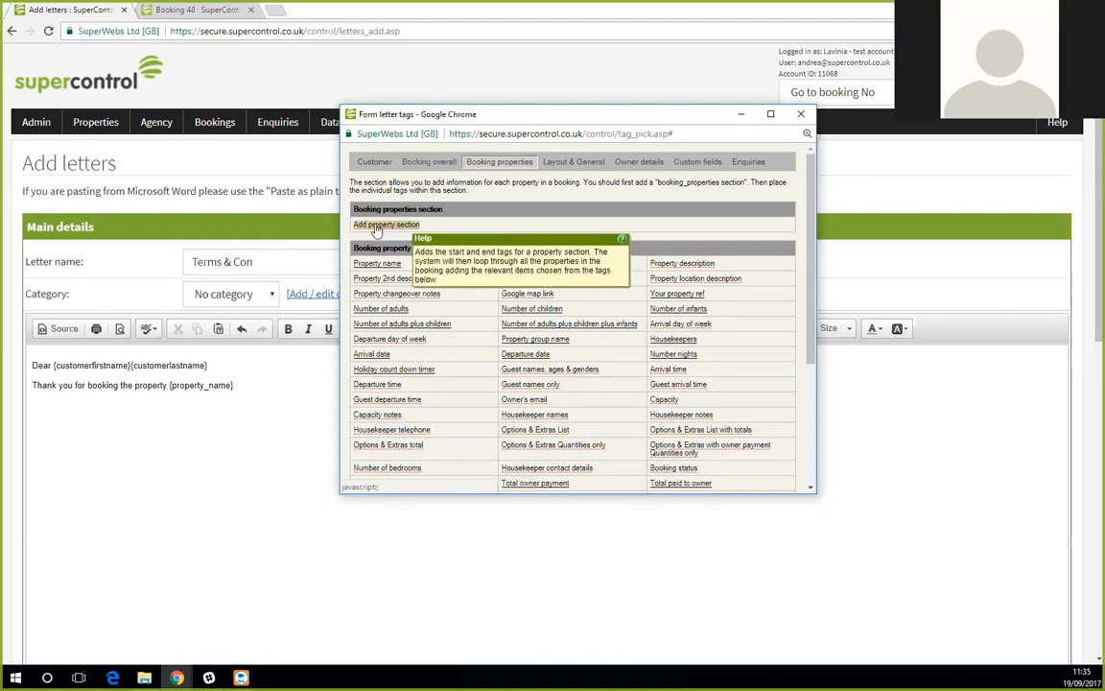
pyautogui.click(376, 230)
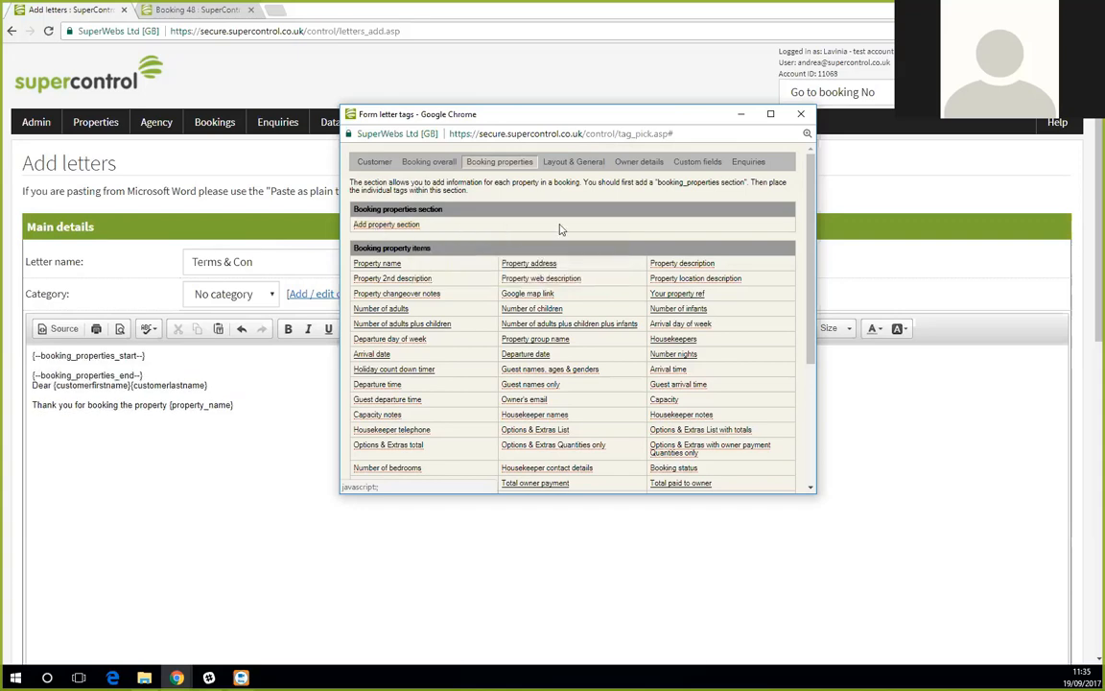
pyautogui.click(801, 116)
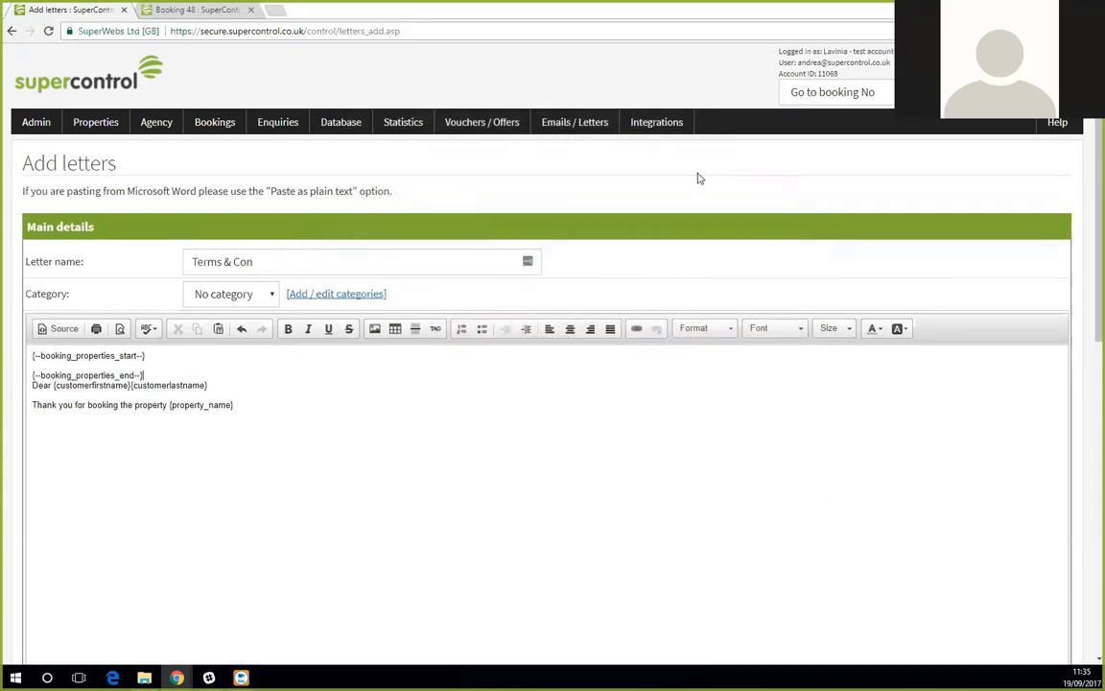
# Move the {--booking_properties_end--} tag from above the greeting to below the thank-you line
pyautogui.moveTo(145, 375); pyautogui.dragTo(30, 375)
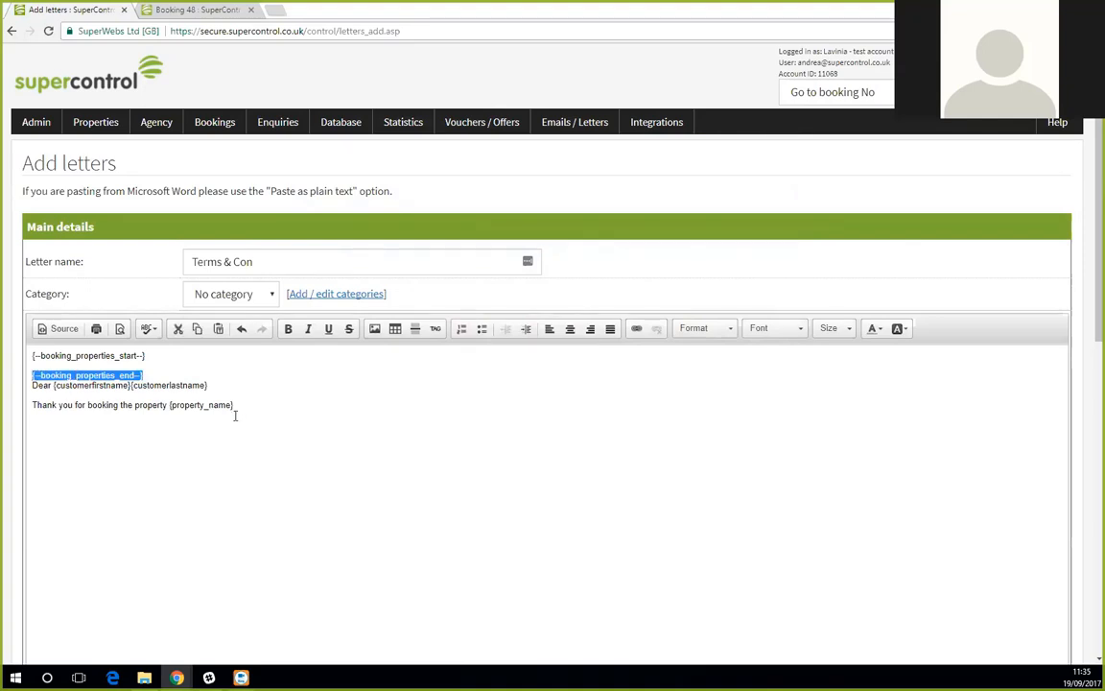
pyautogui.hotkey('ctrl', 'x')
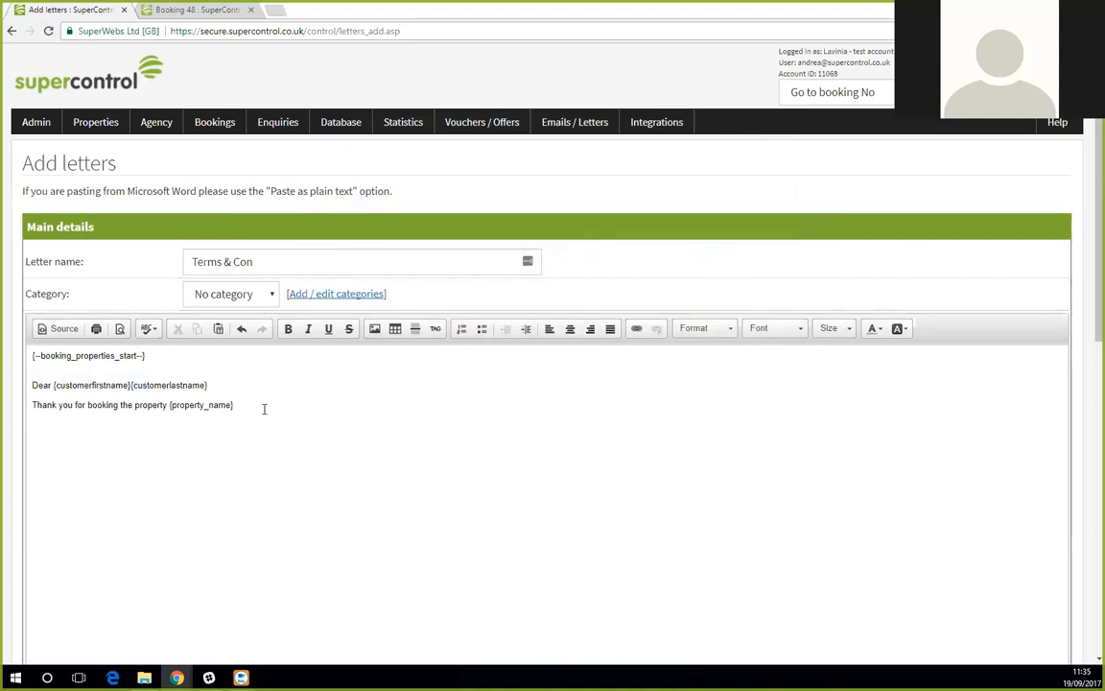
pyautogui.click(263, 409)
pyautogui.press('Return')
pyautogui.press('Return')
pyautogui.hotkey('ctrl', 'v')
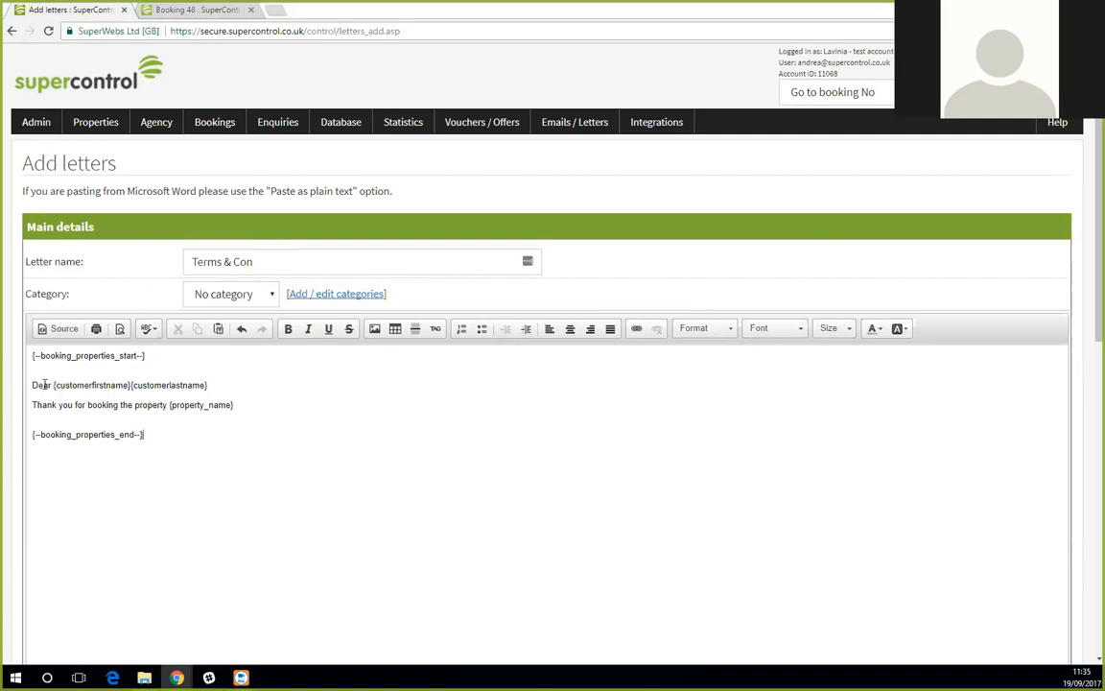
pyautogui.moveTo(31, 383); pyautogui.dragTo(253, 400)
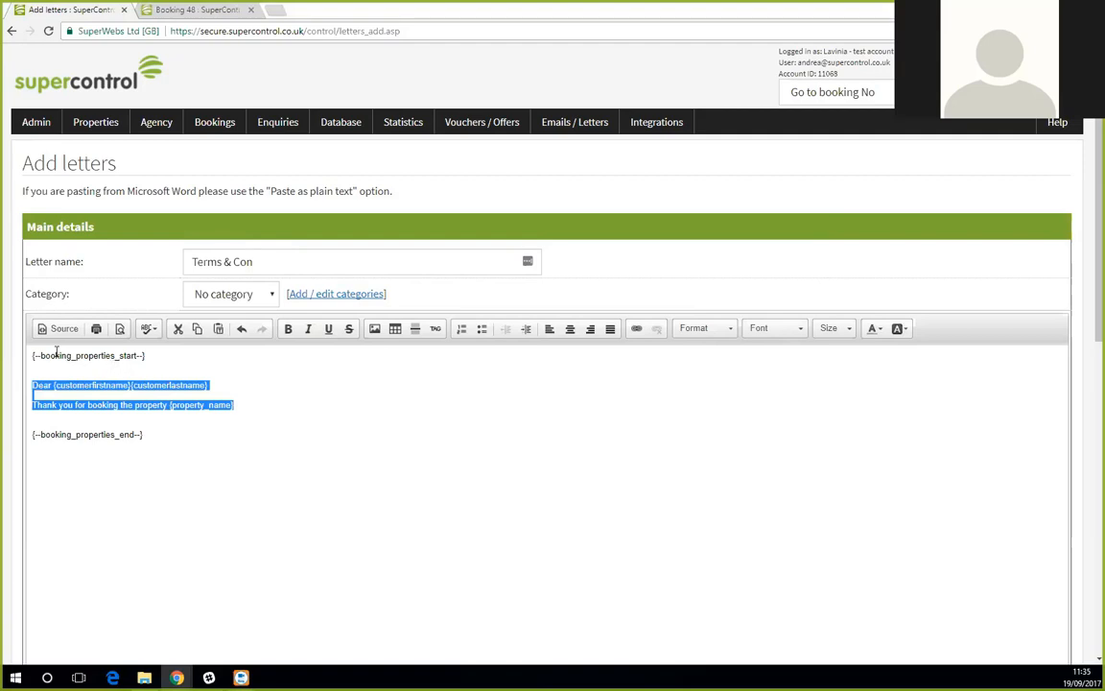
pyautogui.moveTo(31, 355); pyautogui.dragTo(153, 352)
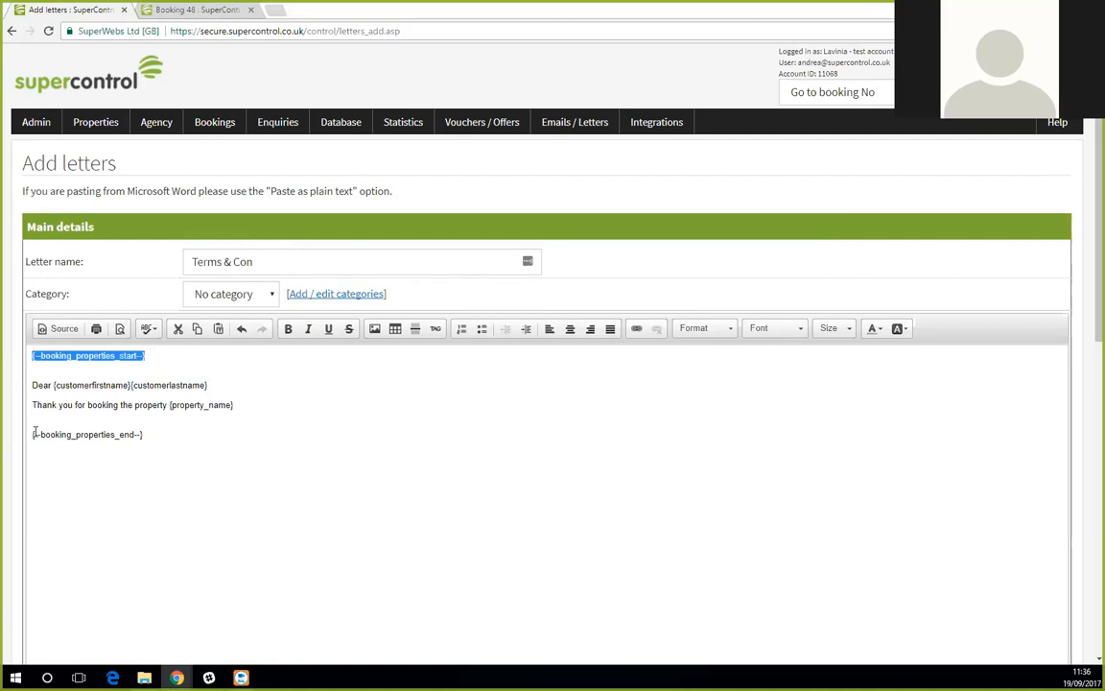
pyautogui.moveTo(33, 434); pyautogui.dragTo(147, 441)
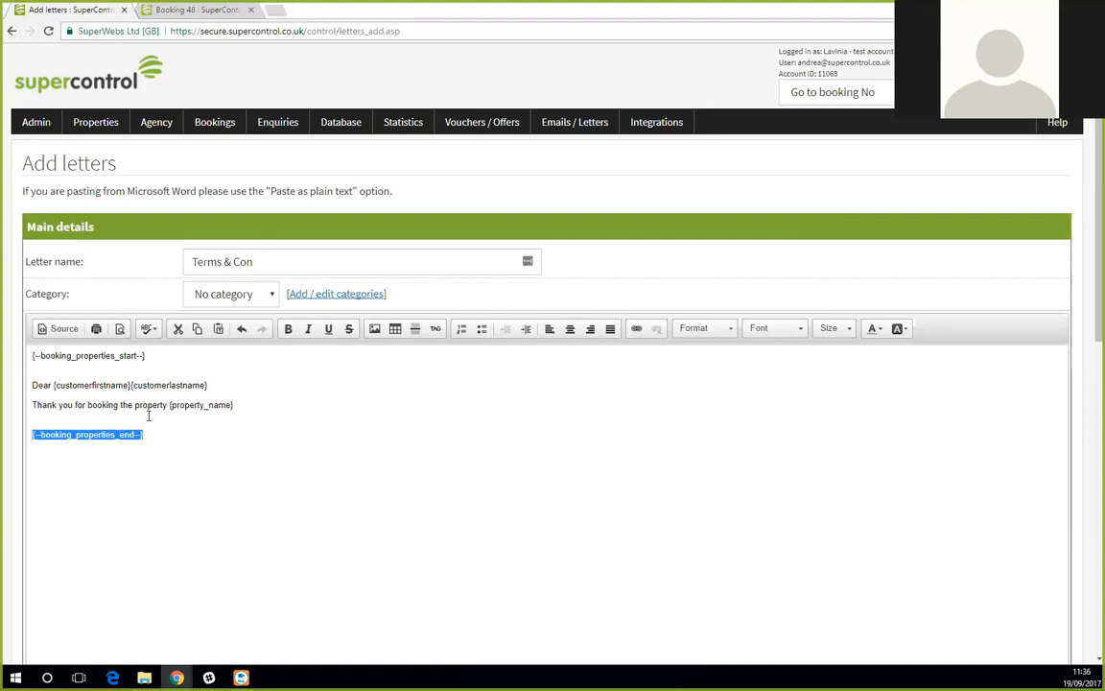
pyautogui.moveTo(146, 355); pyautogui.dragTo(31, 355)
pyautogui.moveTo(33, 434); pyautogui.dragTo(154, 436)
pyautogui.moveTo(32, 385); pyautogui.dragTo(139, 392)
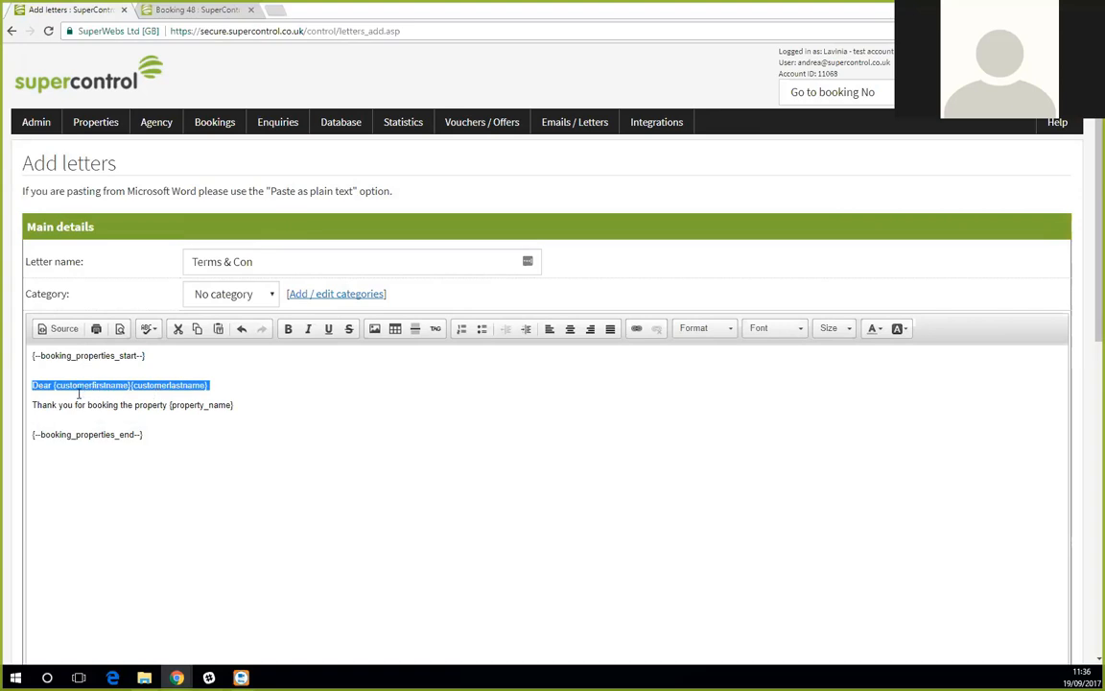
# Review the tags in the letter body and the email and Word document options of the letter form
pyautogui.moveTo(53, 385); pyautogui.dragTo(131, 386)
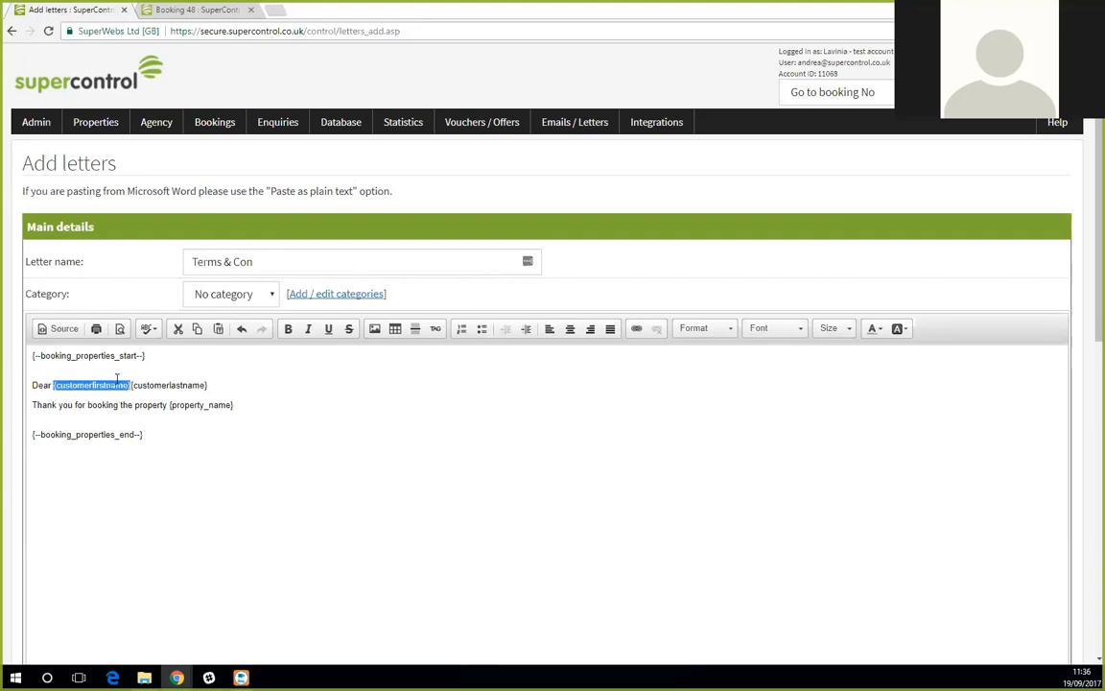
pyautogui.moveTo(145, 356); pyautogui.dragTo(33, 355)
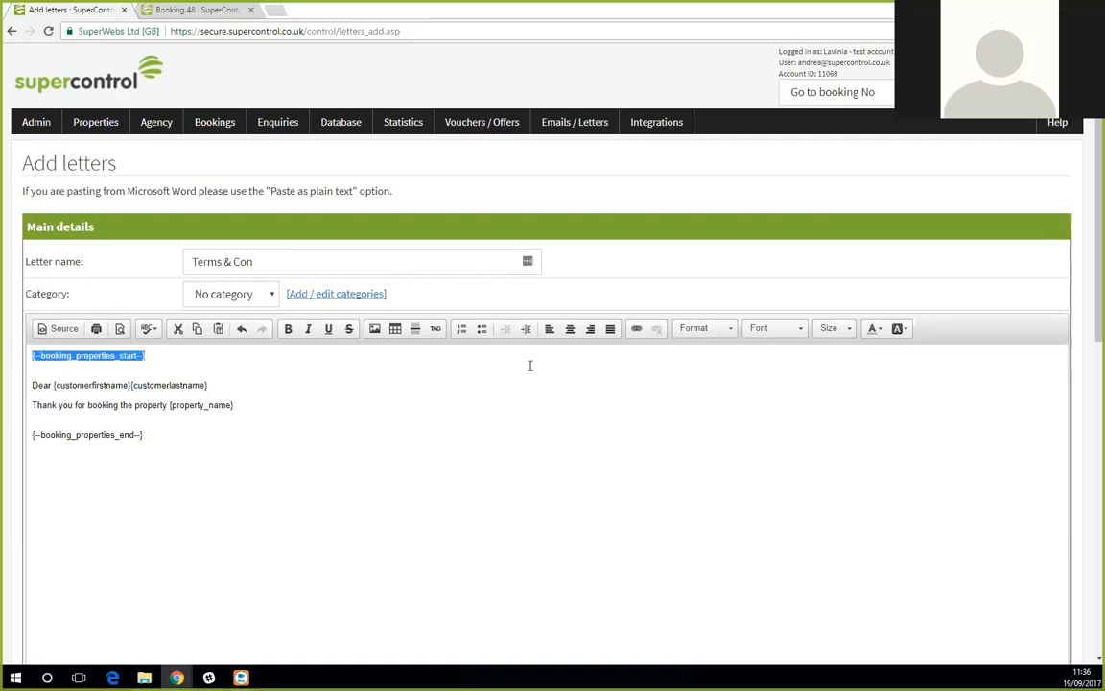
pyautogui.scroll(-2, 466, 356)
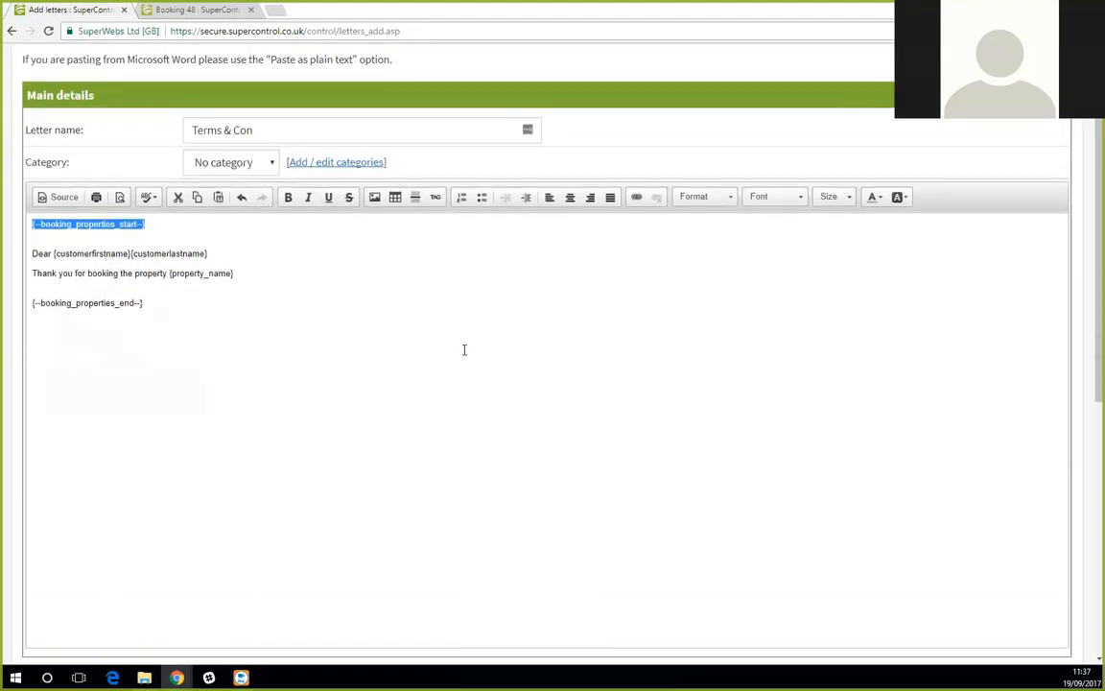
pyautogui.scroll(-5, 460, 326)
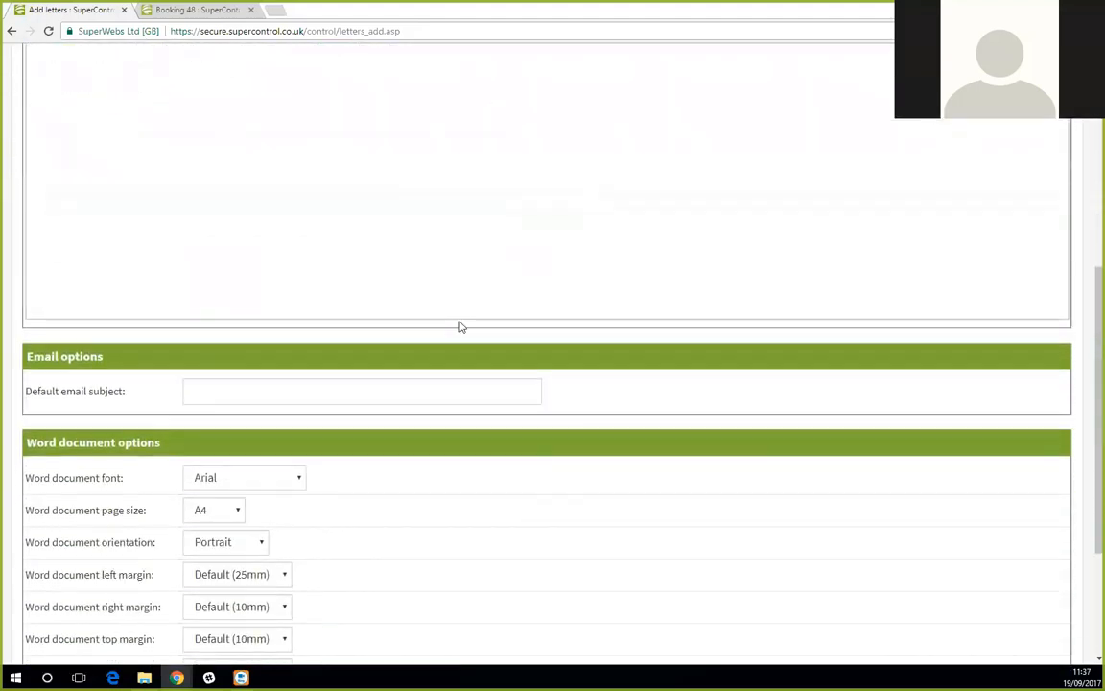
pyautogui.scroll(-2, 461, 327)
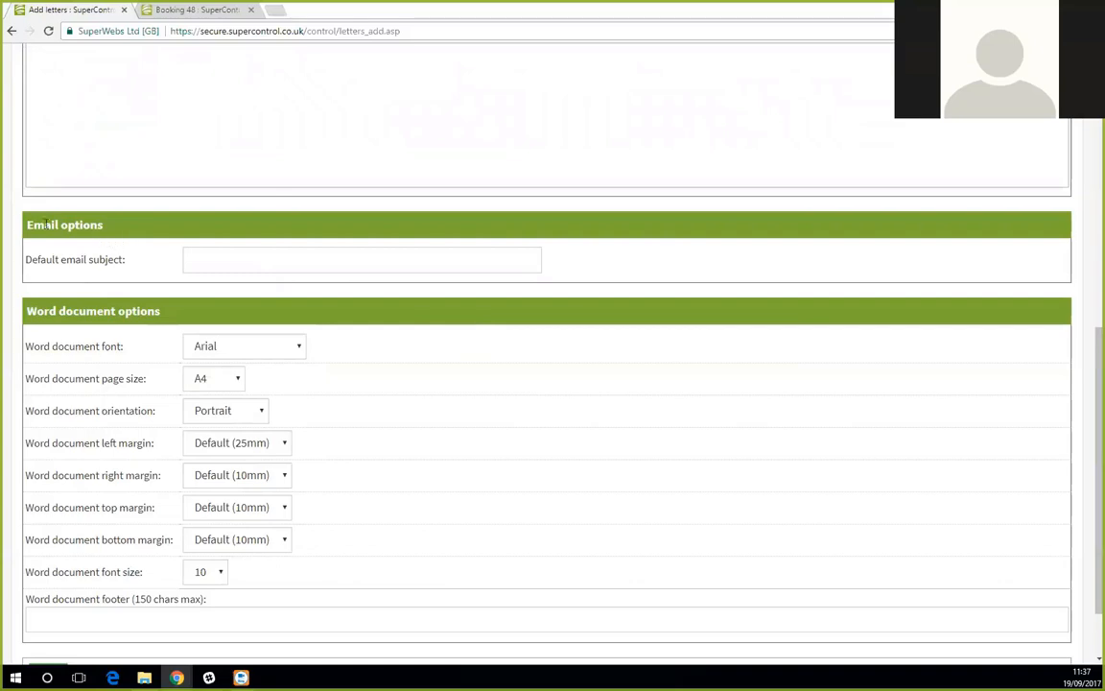
pyautogui.moveTo(27, 225); pyautogui.dragTo(111, 230)
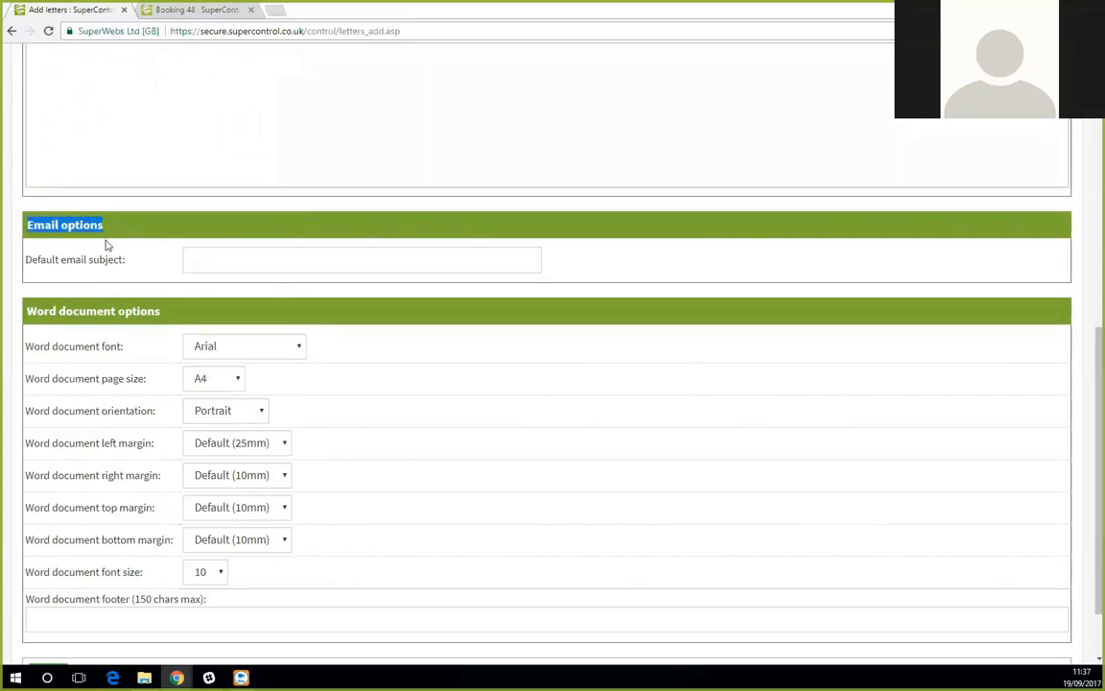
pyautogui.click(203, 257)
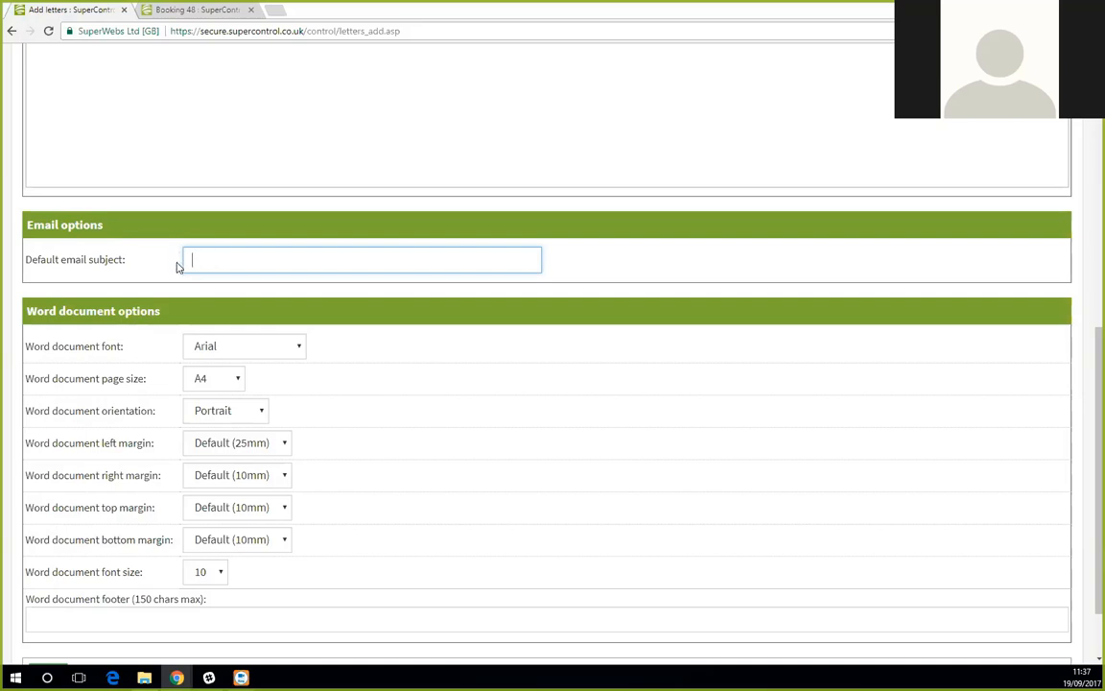
pyautogui.click(568, 263)
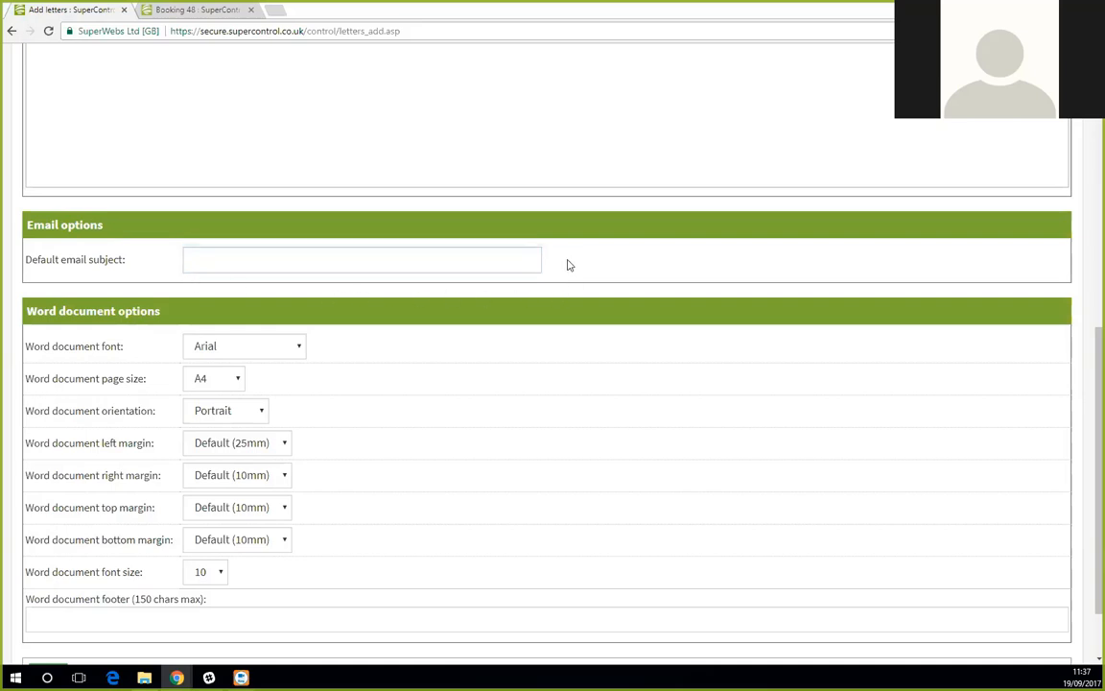
pyautogui.click(482, 258)
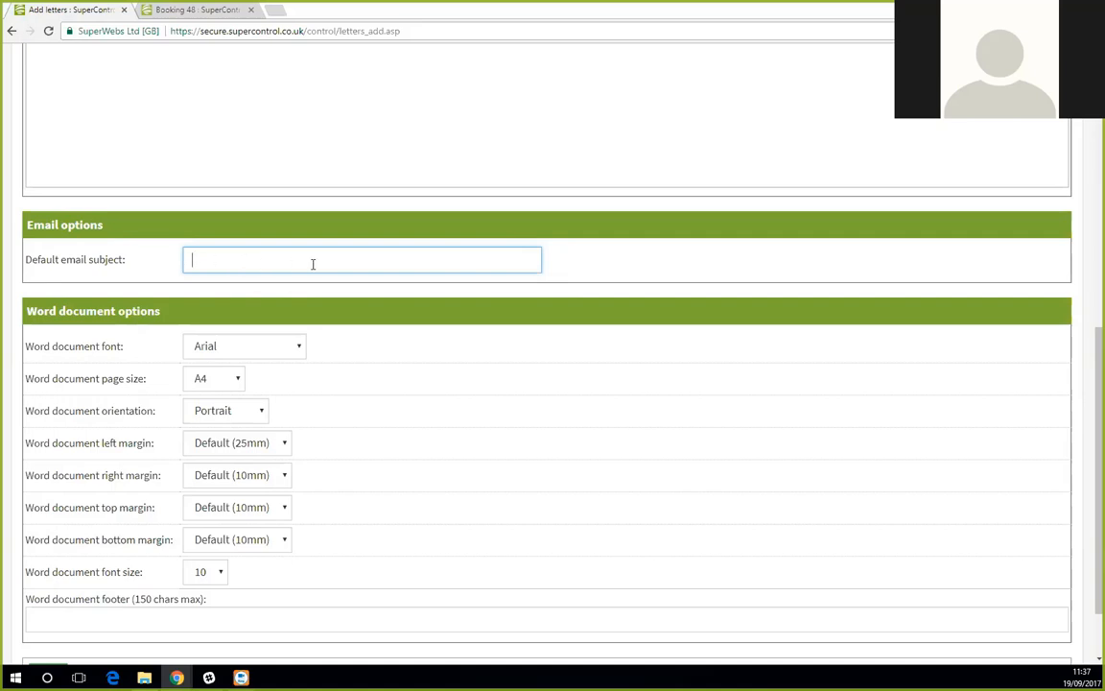
pyautogui.scroll(-2, 428, 305)
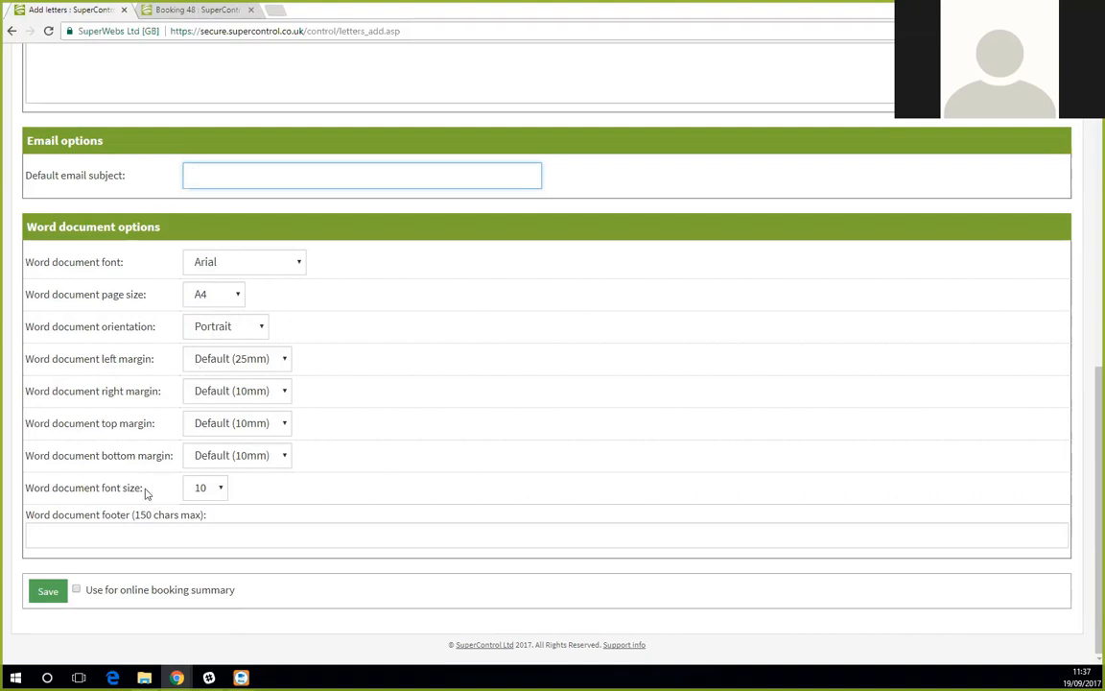
pyautogui.moveTo(142, 488); pyautogui.dragTo(25, 487)
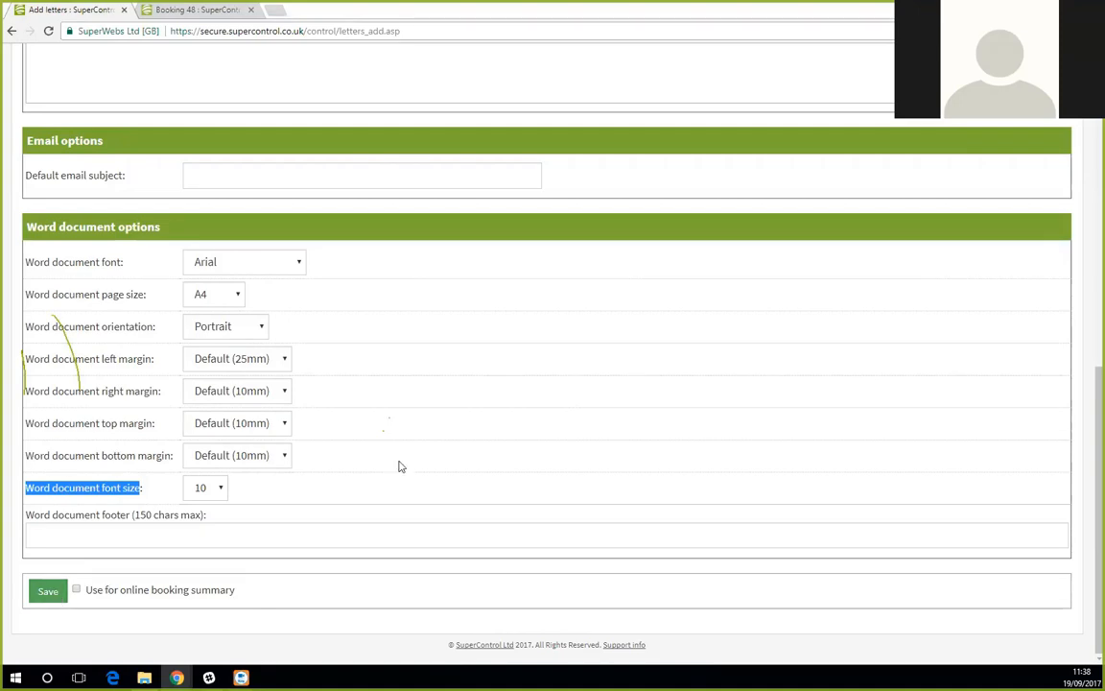
pyautogui.scroll(7, 635, 439)
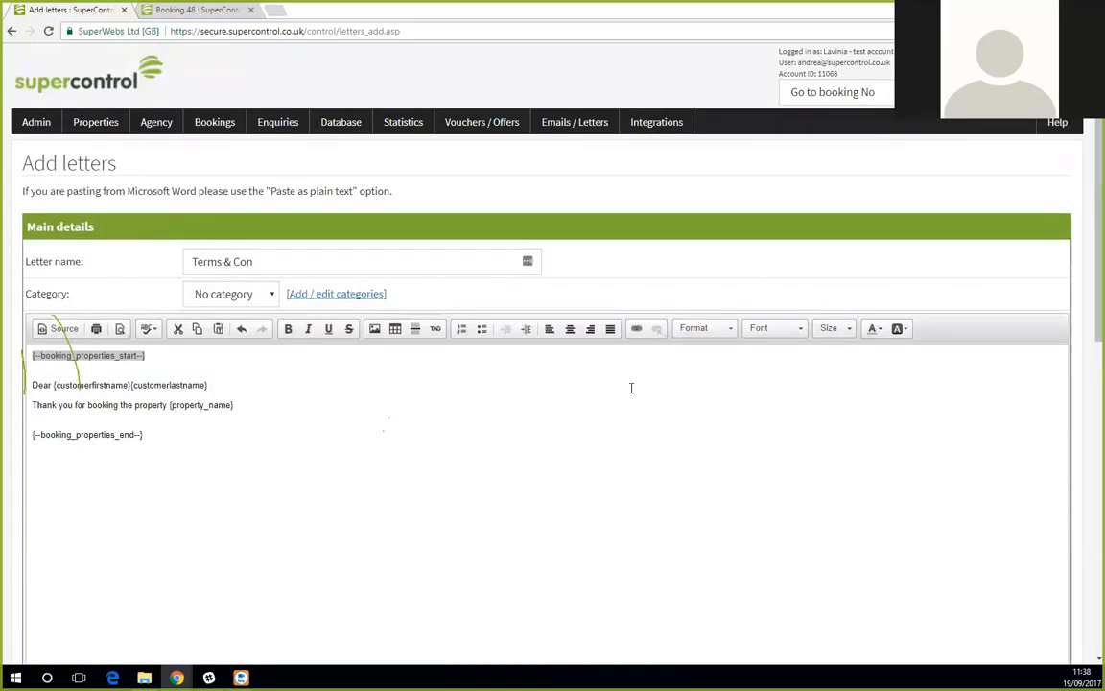
# View the list of editable letters, and examine the new document form and existing documents under Global documents
pyautogui.moveTo(595, 129)
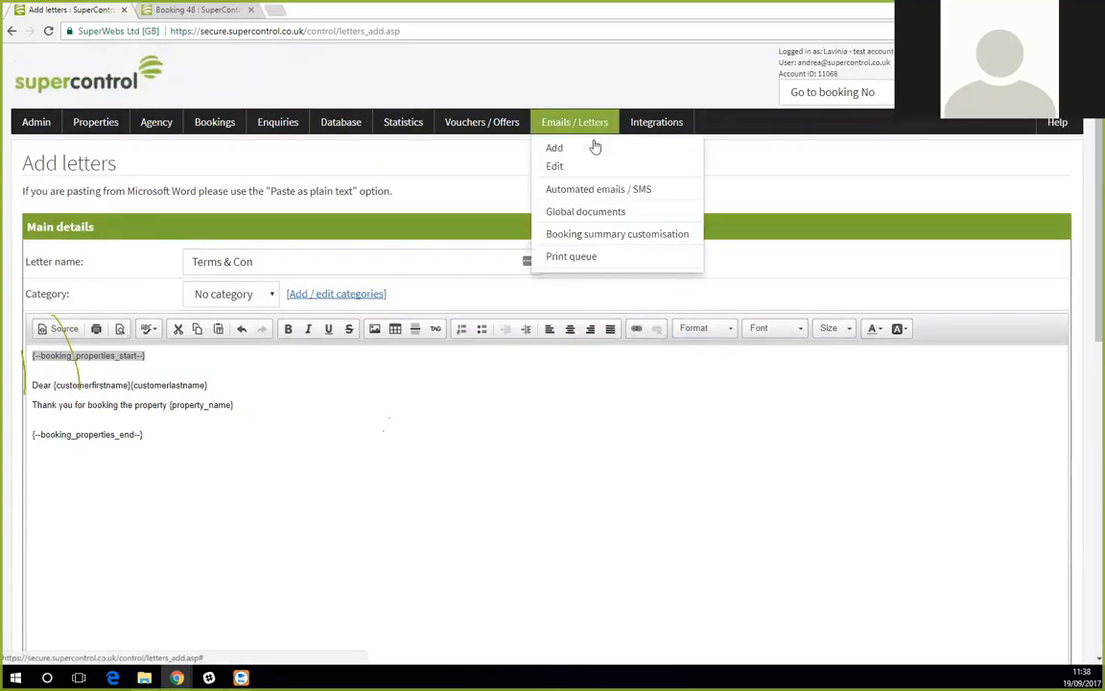
pyautogui.click(587, 168)
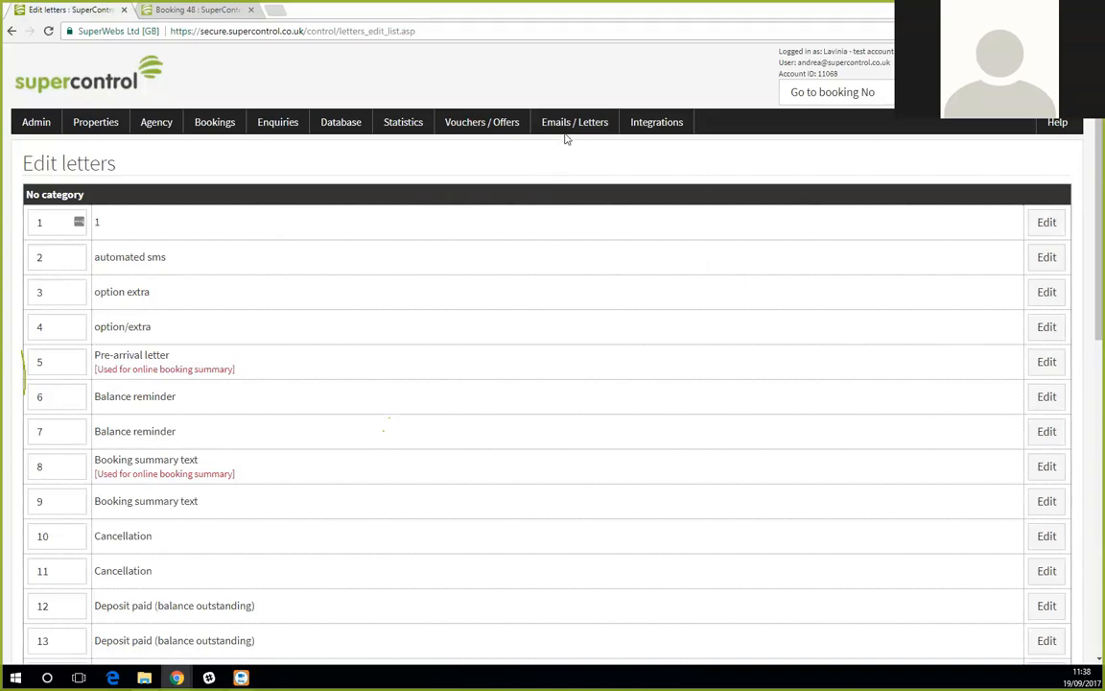
pyautogui.moveTo(574, 126)
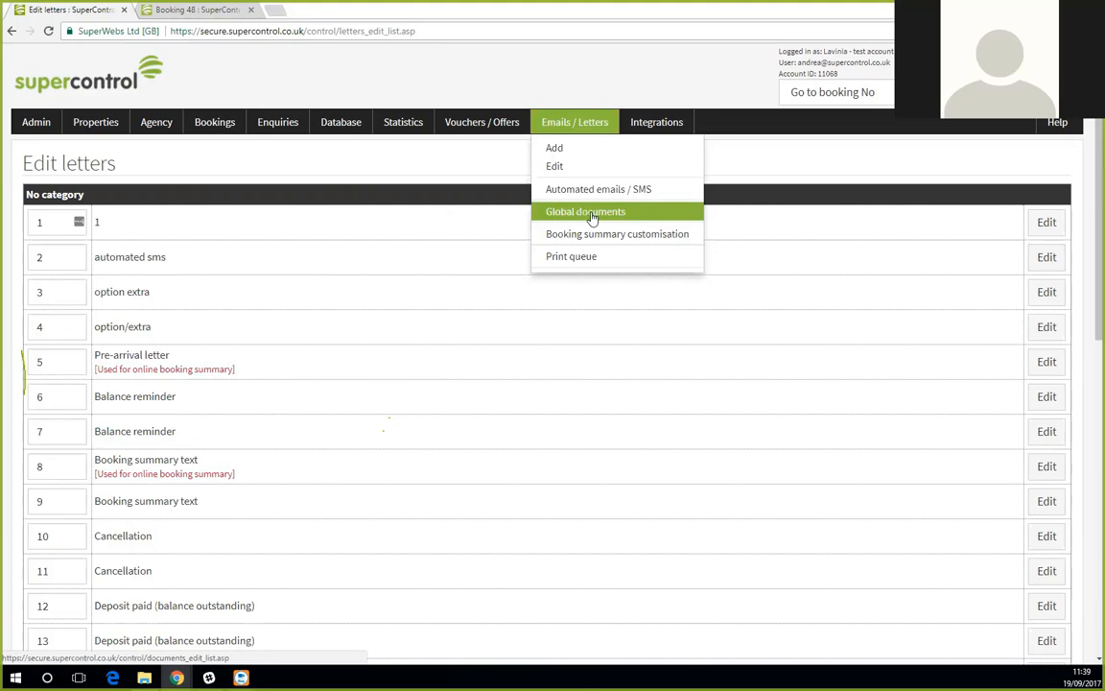
pyautogui.click(590, 212)
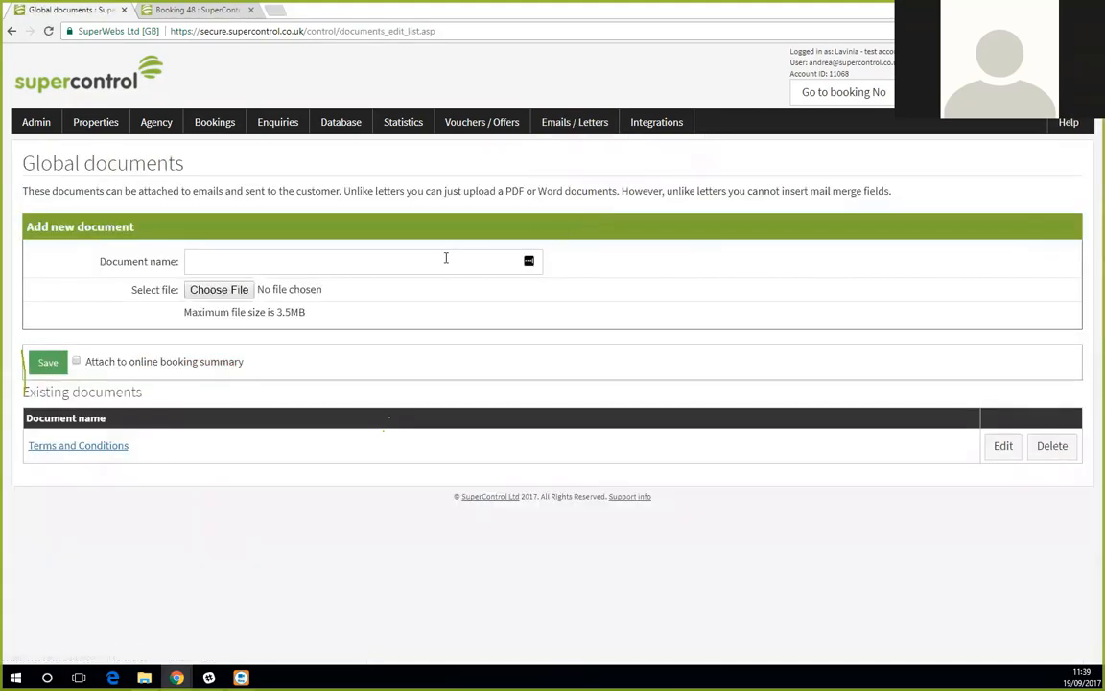
pyautogui.click(227, 261)
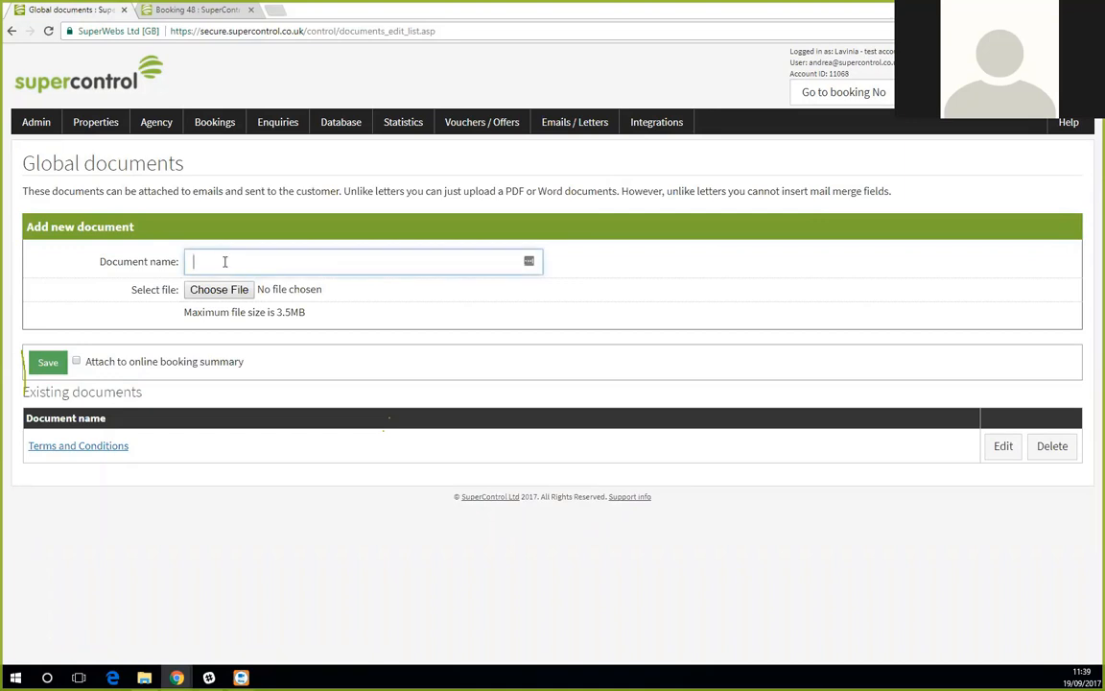
pyautogui.moveTo(99, 261); pyautogui.dragTo(179, 272)
pyautogui.click(207, 261)
pyautogui.moveTo(23, 391); pyautogui.dragTo(144, 401)
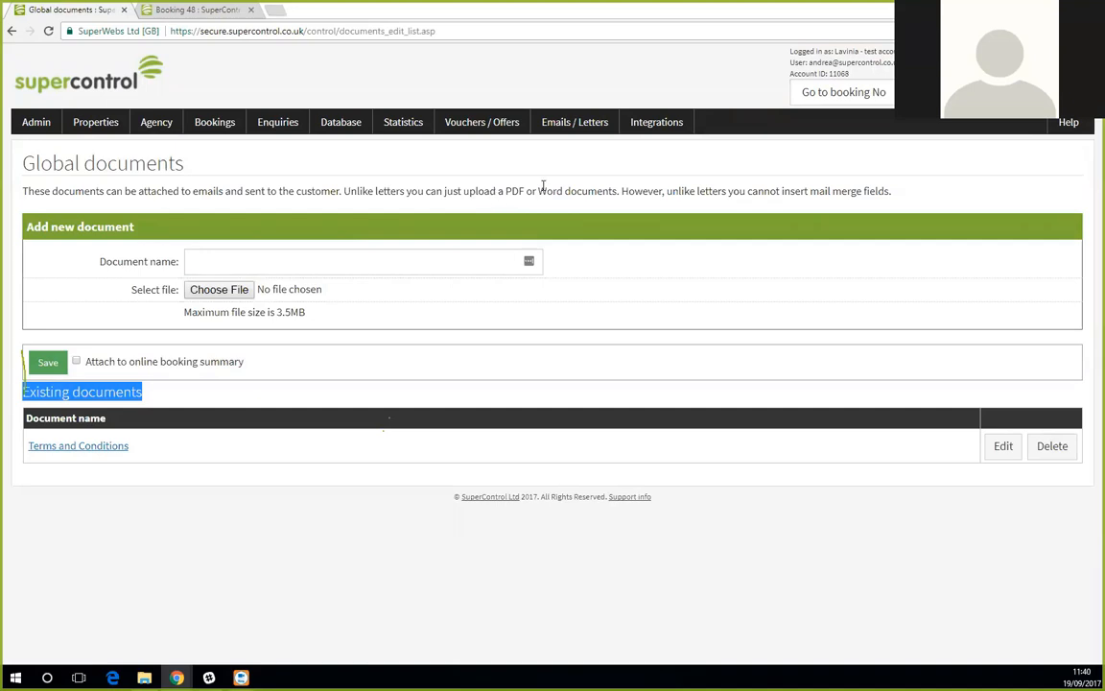
# Start a new letter group for automated emails / SMS and name it "Guest email"
pyautogui.moveTo(605, 128)
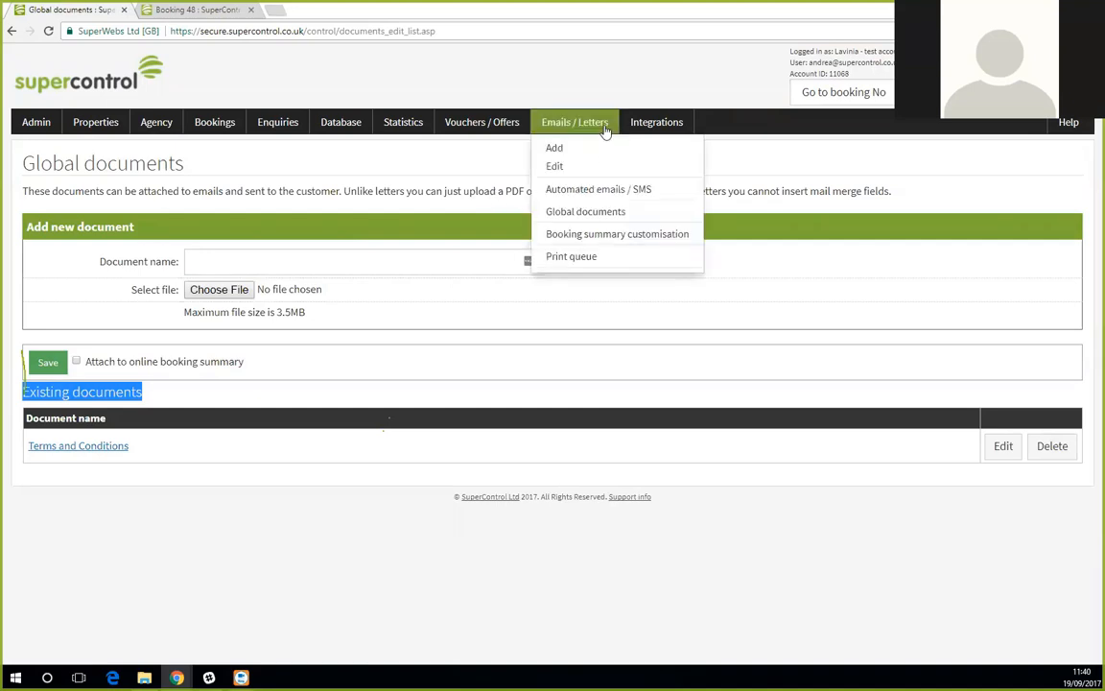
pyautogui.click(577, 192)
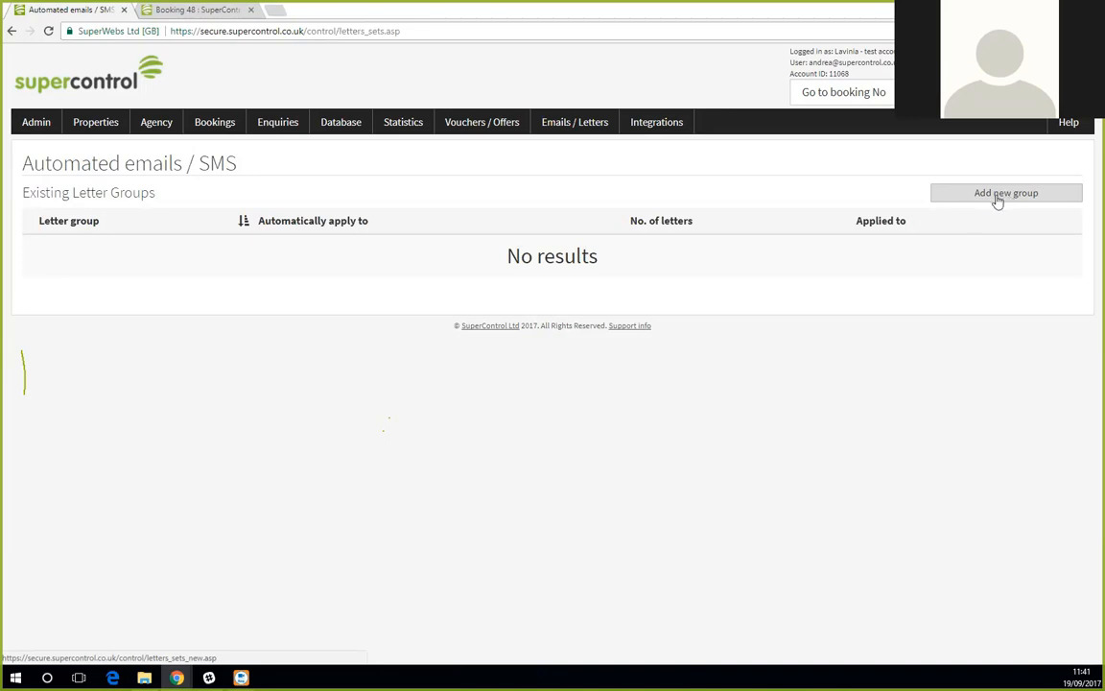
pyautogui.click(998, 197)
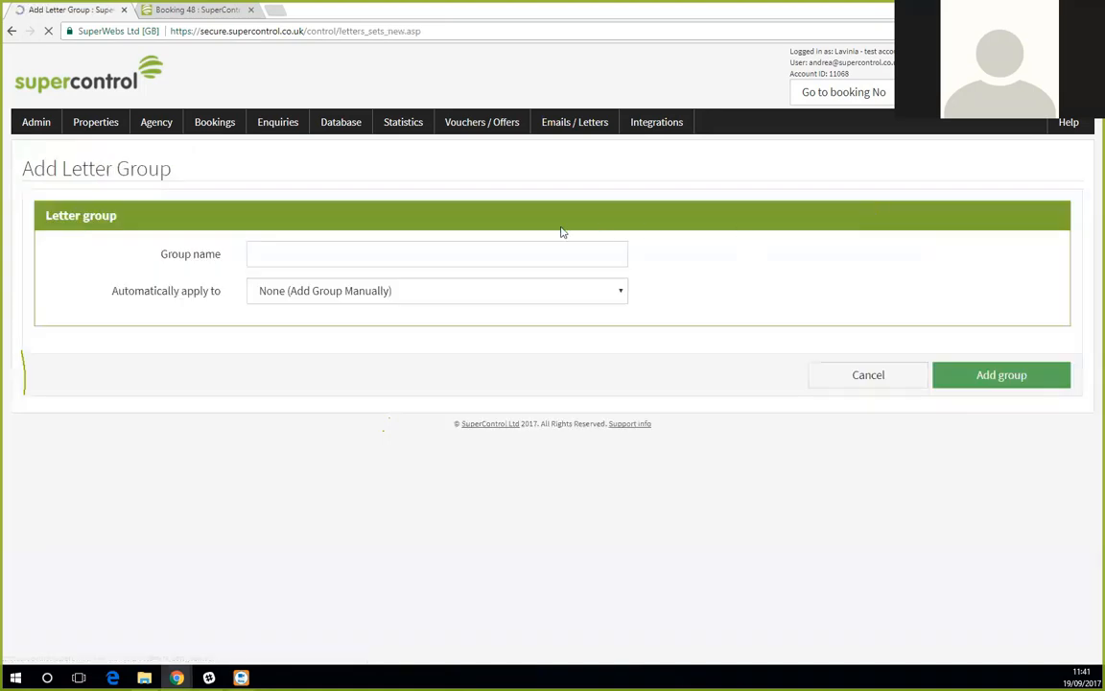
pyautogui.click(345, 258)
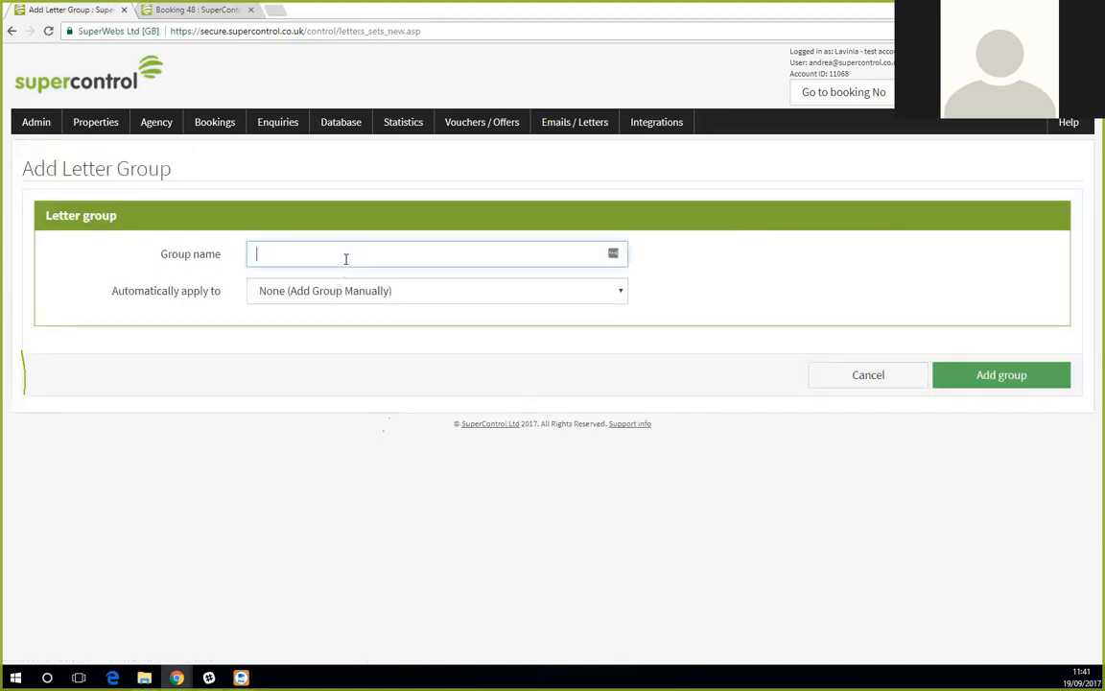
pyautogui.write('Gu')
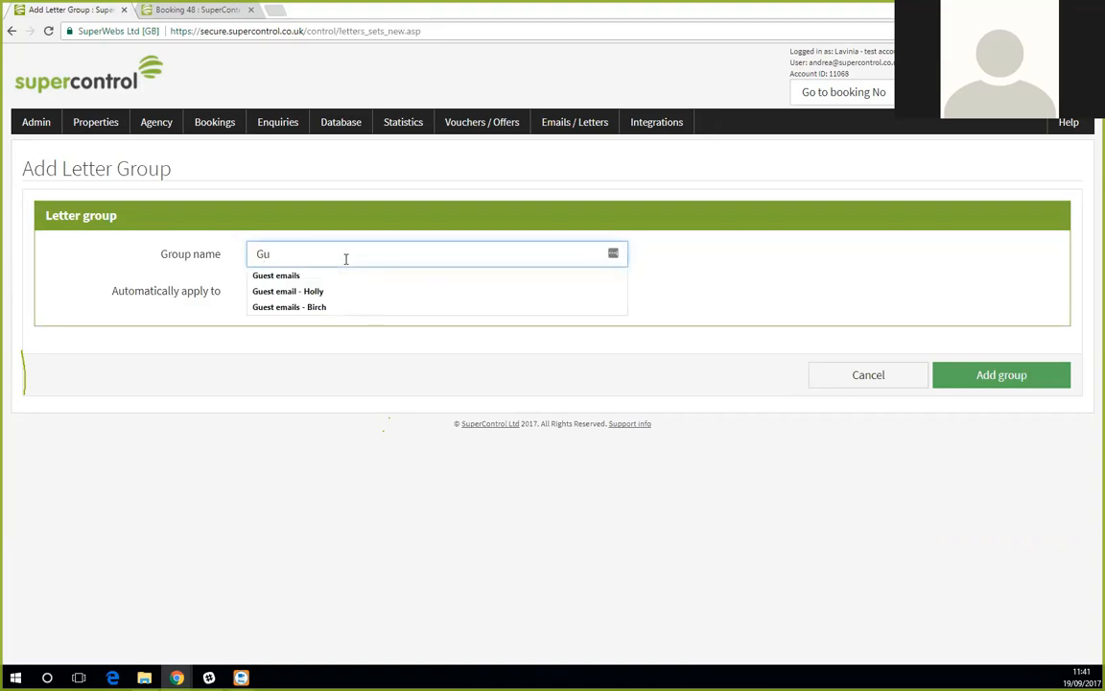
pyautogui.click(409, 295)
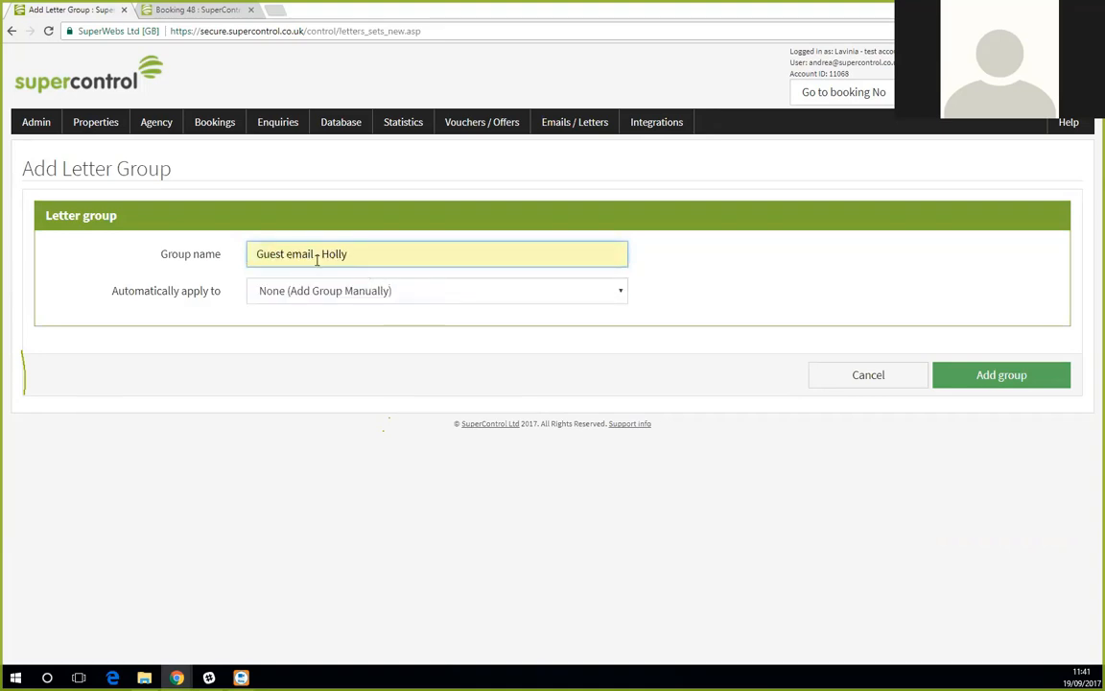
pyautogui.moveTo(316, 254); pyautogui.dragTo(389, 256)
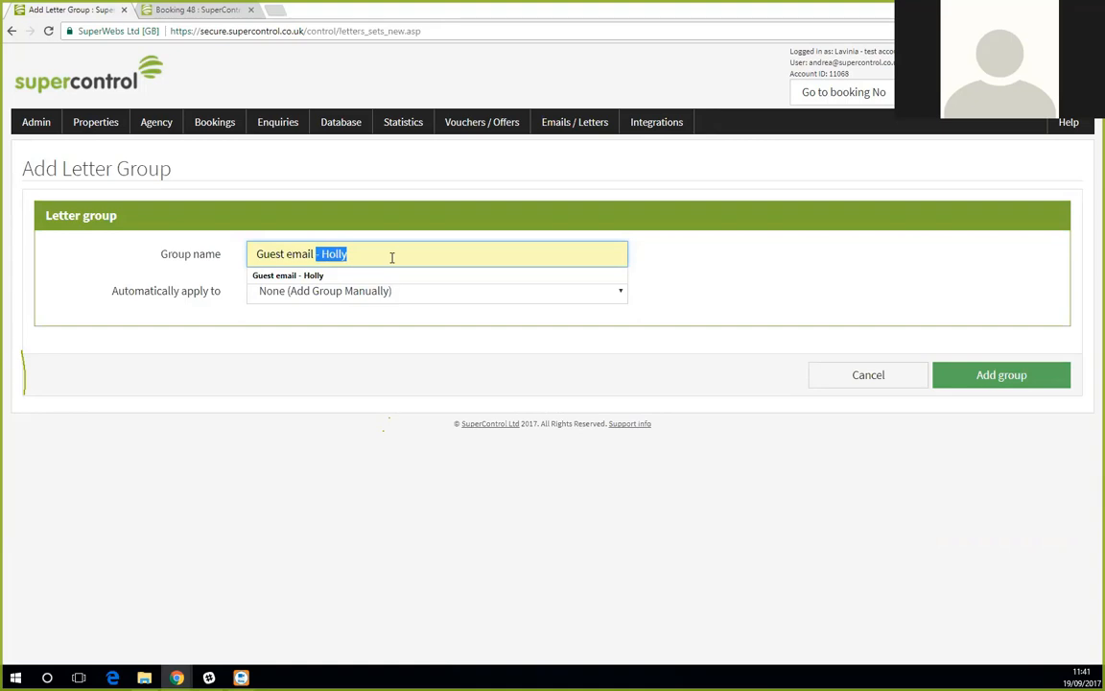
pyautogui.press('BackSpace')
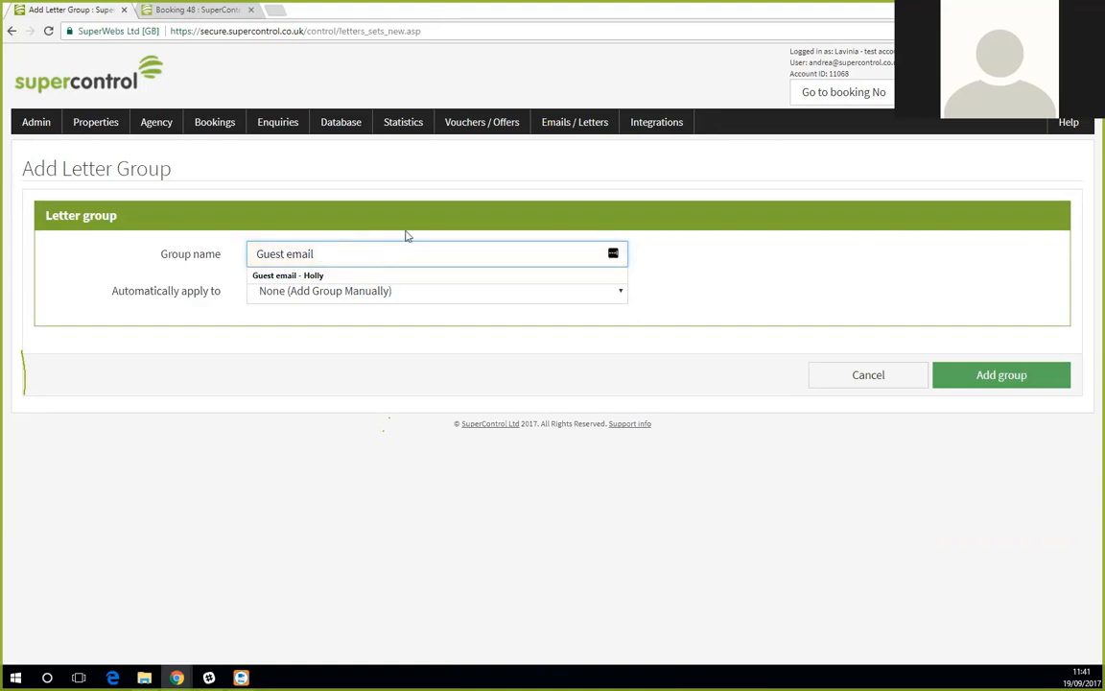
pyautogui.click(410, 227)
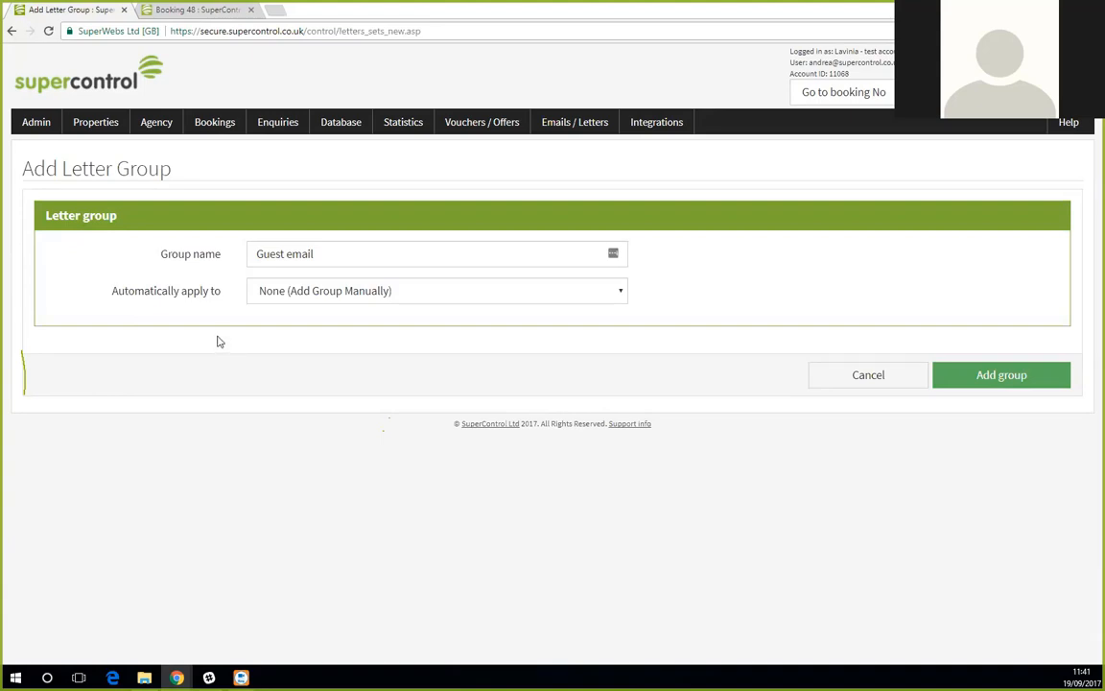
# Try automatically applying the letter group to Property Bookings for Rose Cottage, and to Owner(s) Bookings
pyautogui.moveTo(113, 295); pyautogui.dragTo(232, 296)
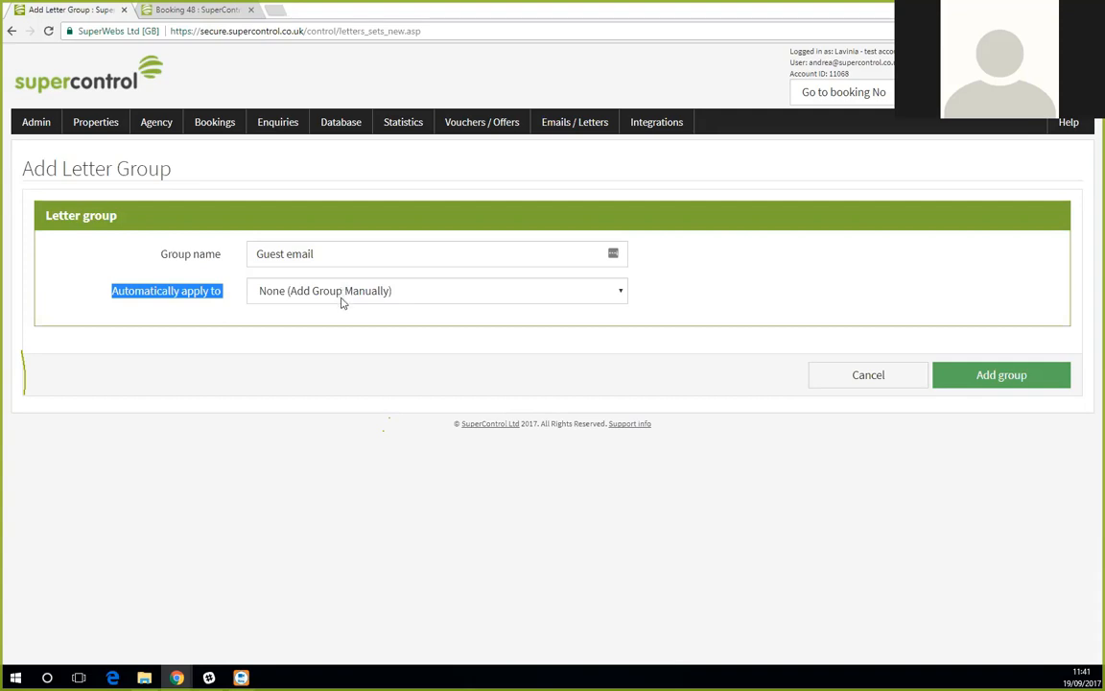
pyautogui.click(311, 294)
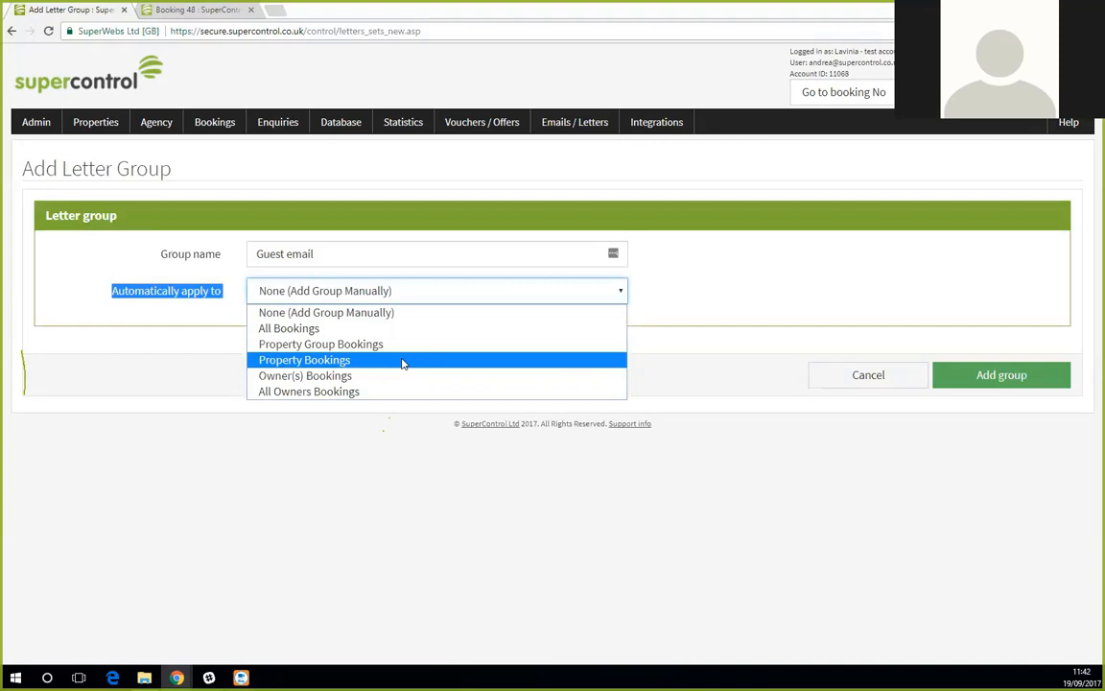
pyautogui.click(326, 362)
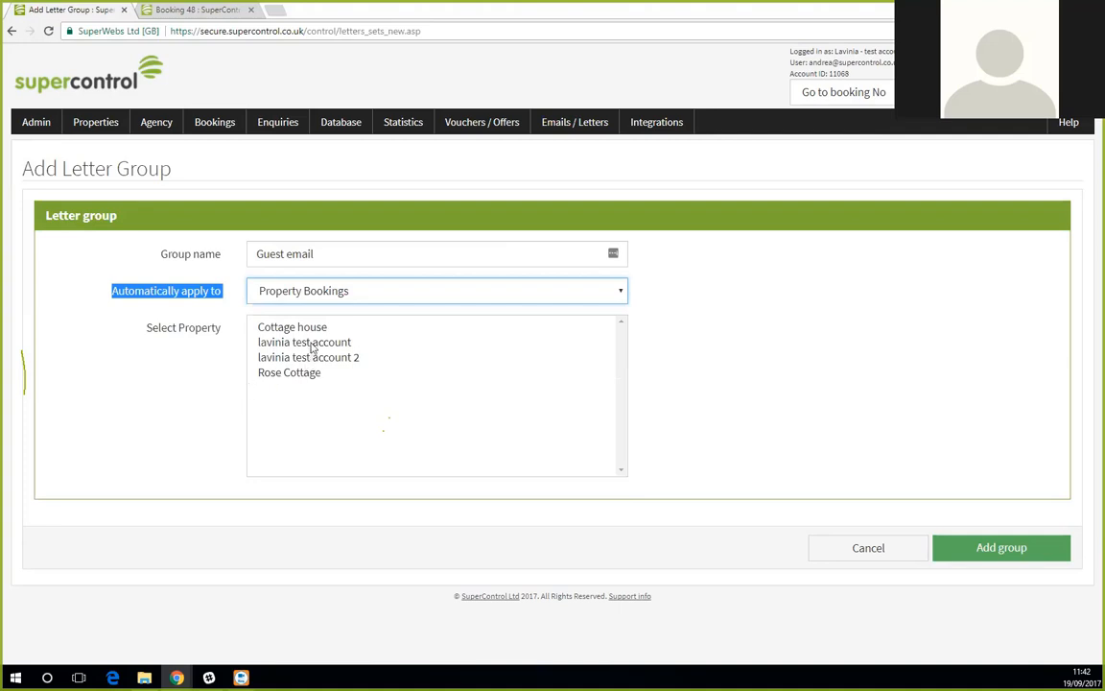
pyautogui.click(321, 375)
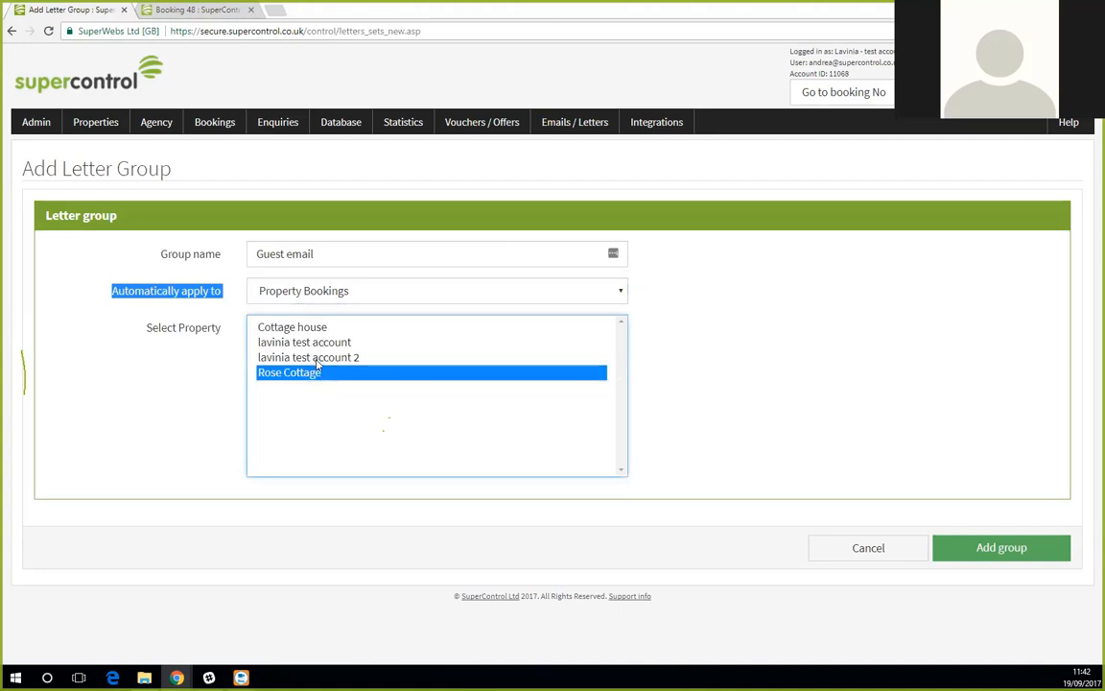
pyautogui.click(357, 292)
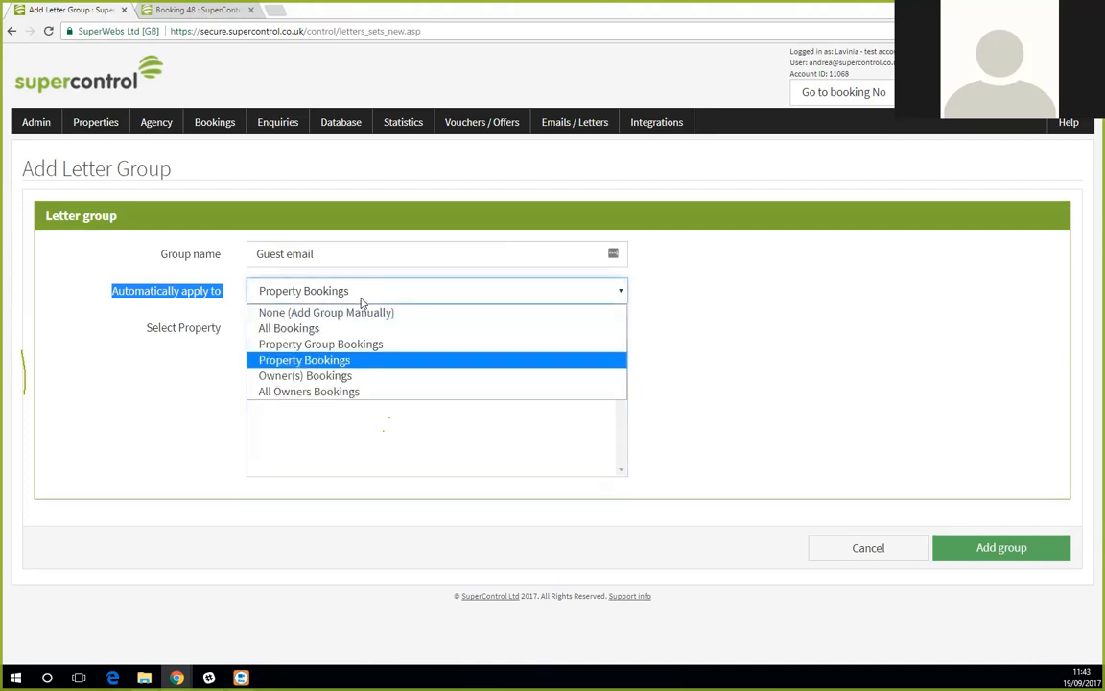
pyautogui.click(347, 381)
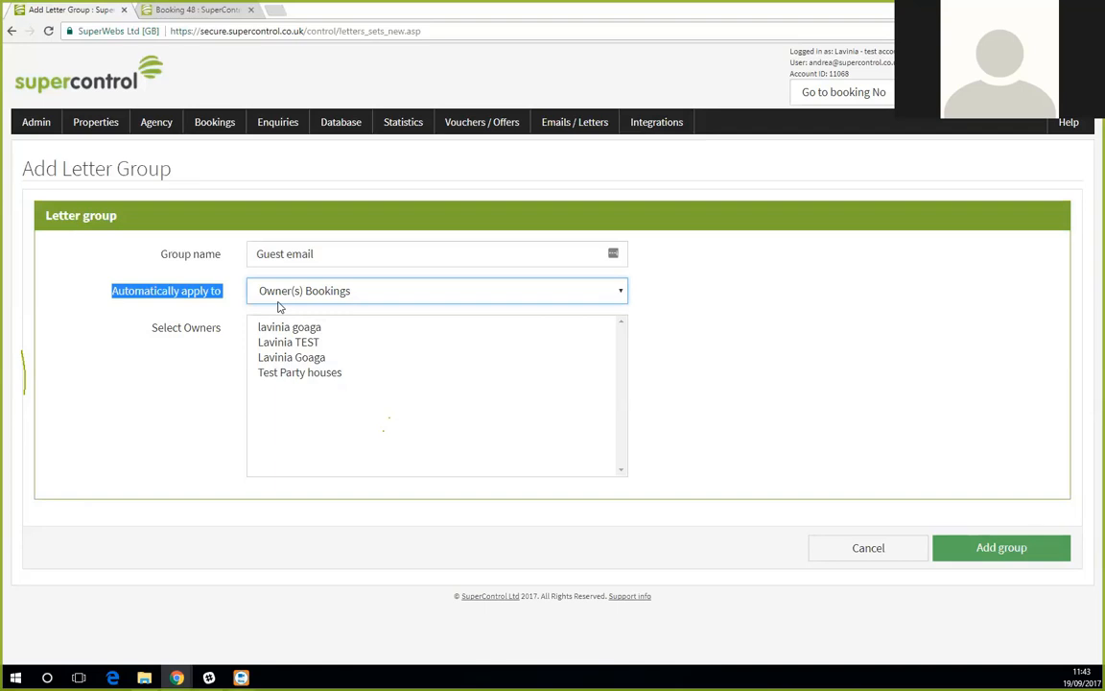
# Set the Guest email letter group to apply automatically to All Bookings
pyautogui.click(316, 291)
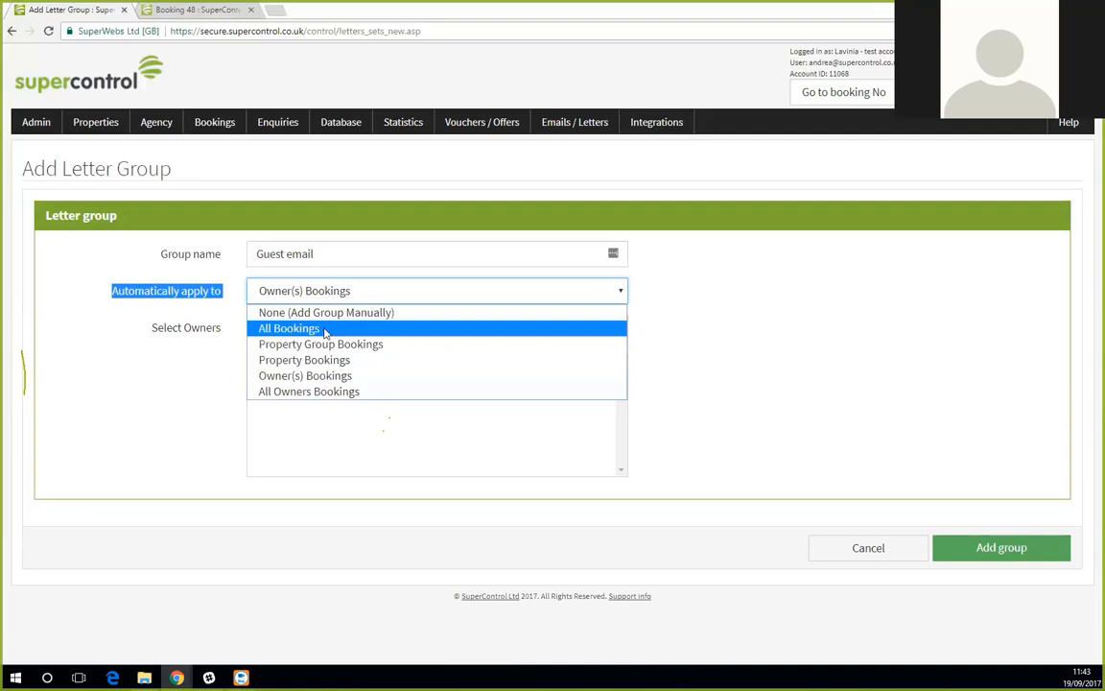
pyautogui.click(288, 328)
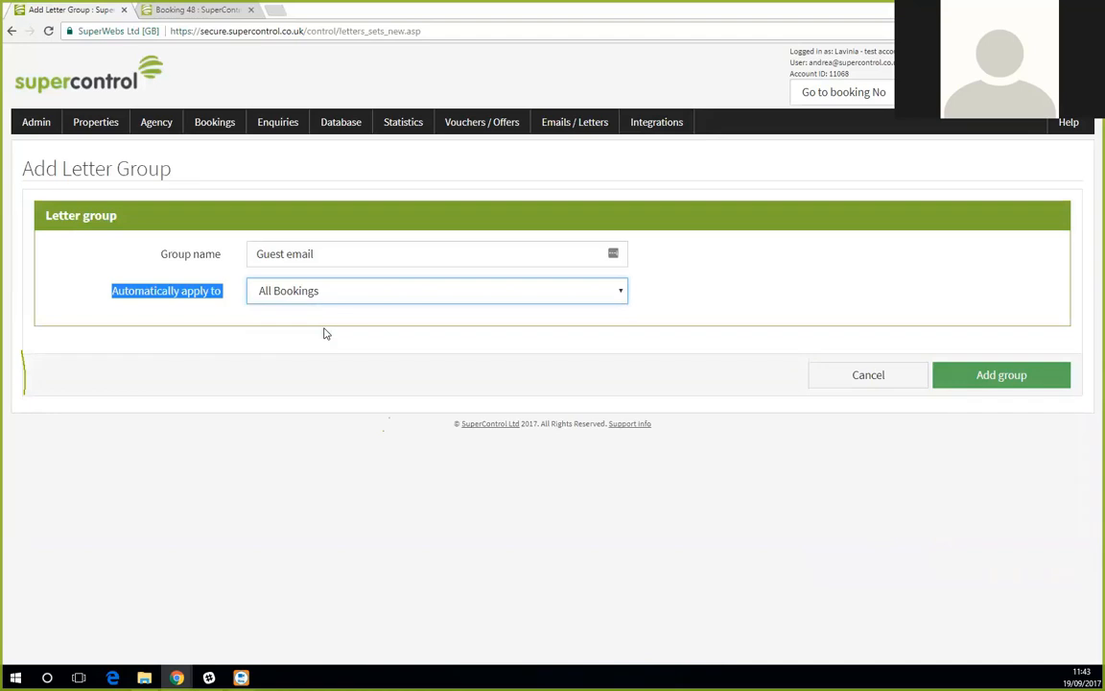
# Add the Guest email letter group and review its name and number of letters among the existing letter groups
pyautogui.click(959, 379)
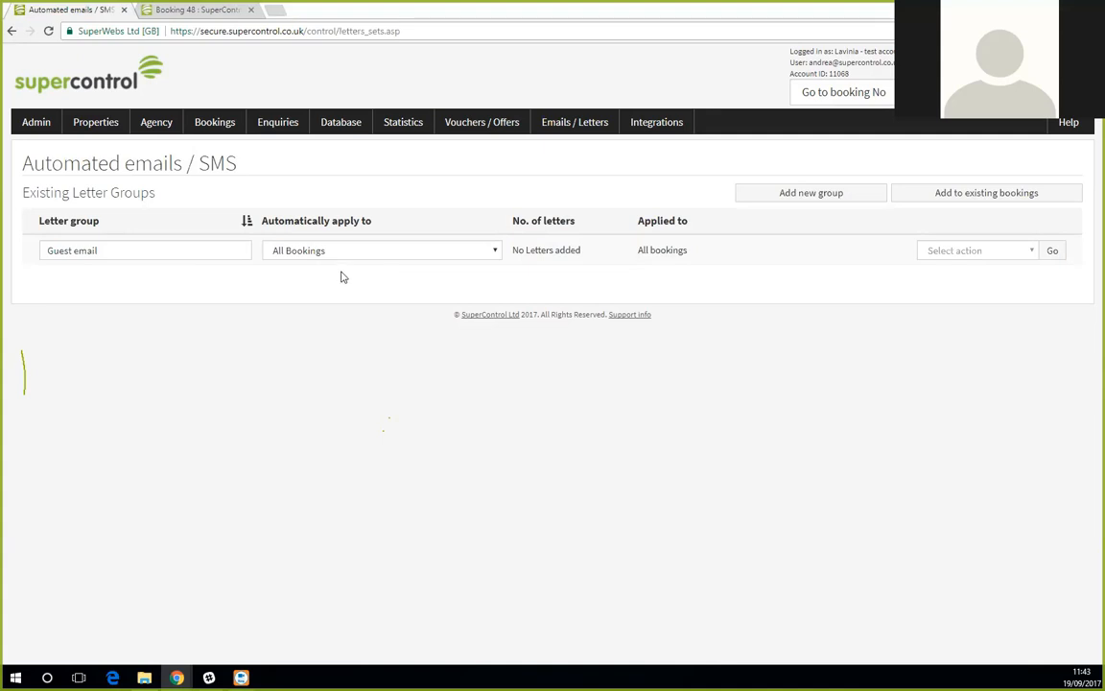
pyautogui.moveTo(143, 252); pyautogui.dragTo(44, 251)
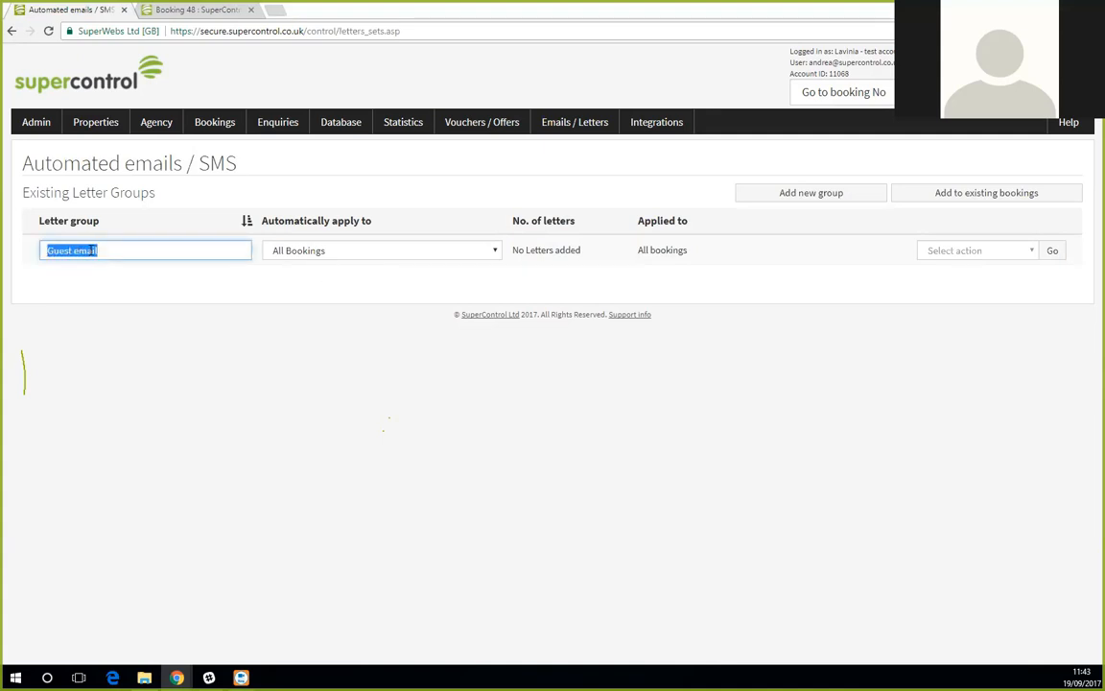
pyautogui.click(106, 249)
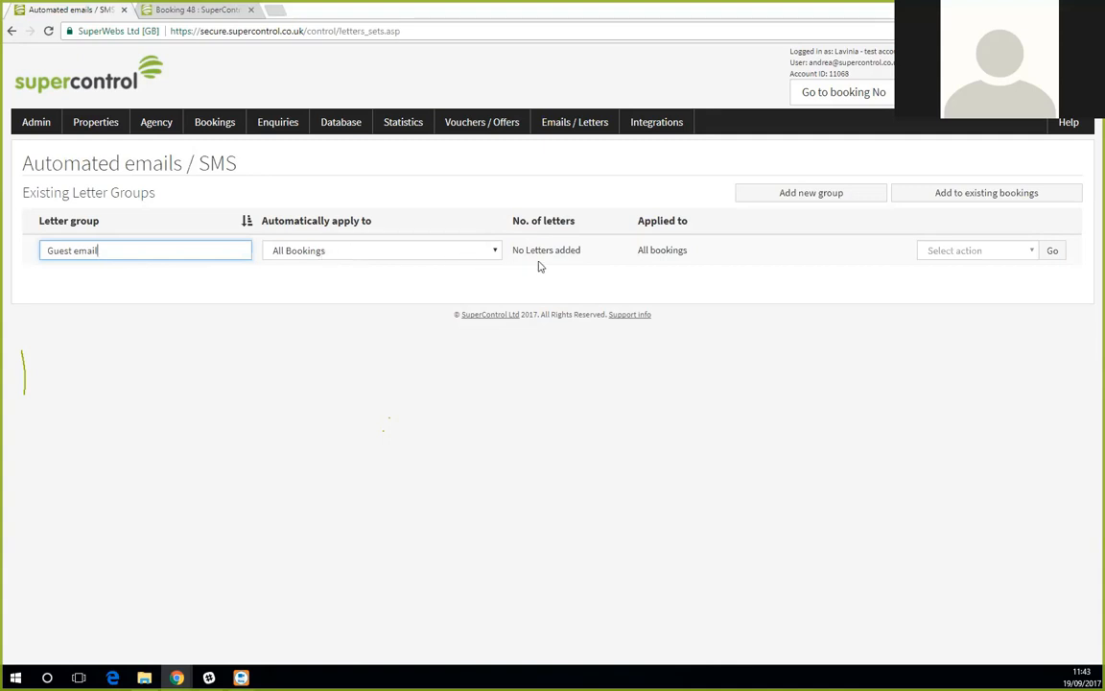
pyautogui.moveTo(582, 252); pyautogui.dragTo(514, 250)
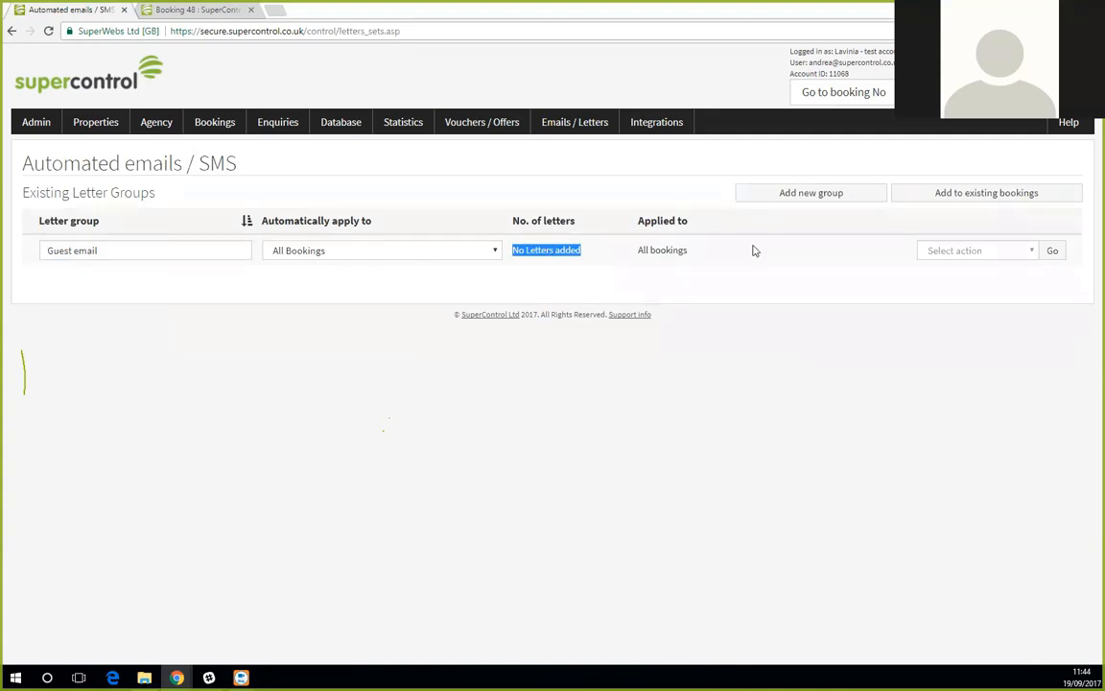
# Add a new Balance reminder letter to the Guest email group
pyautogui.click(965, 253)
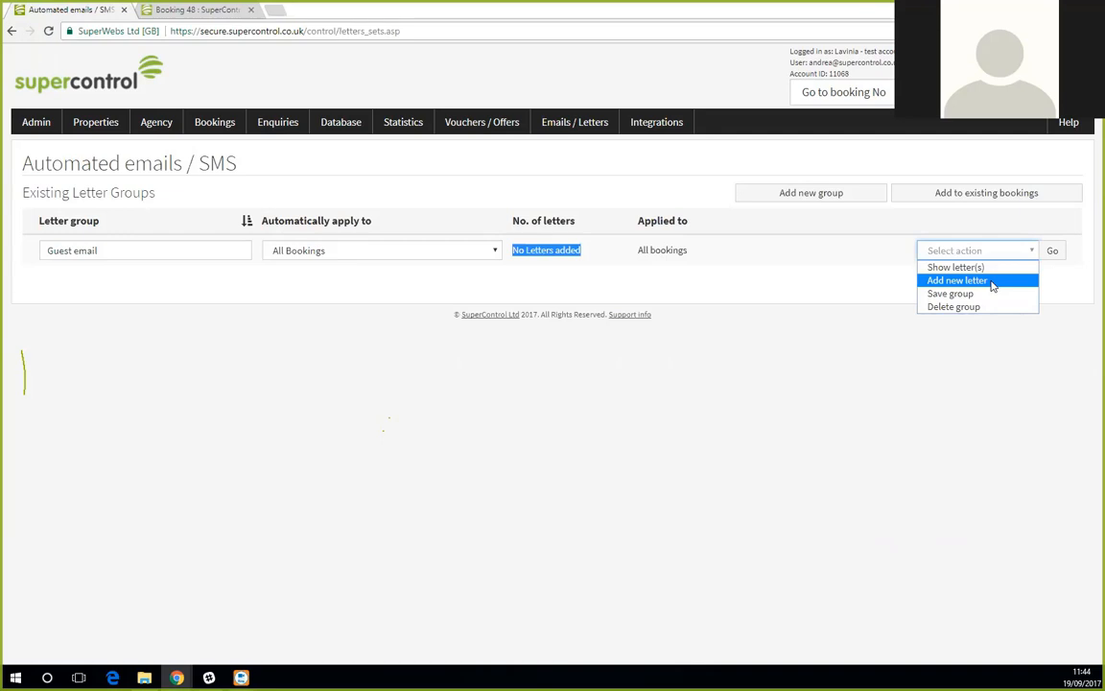
pyautogui.click(991, 281)
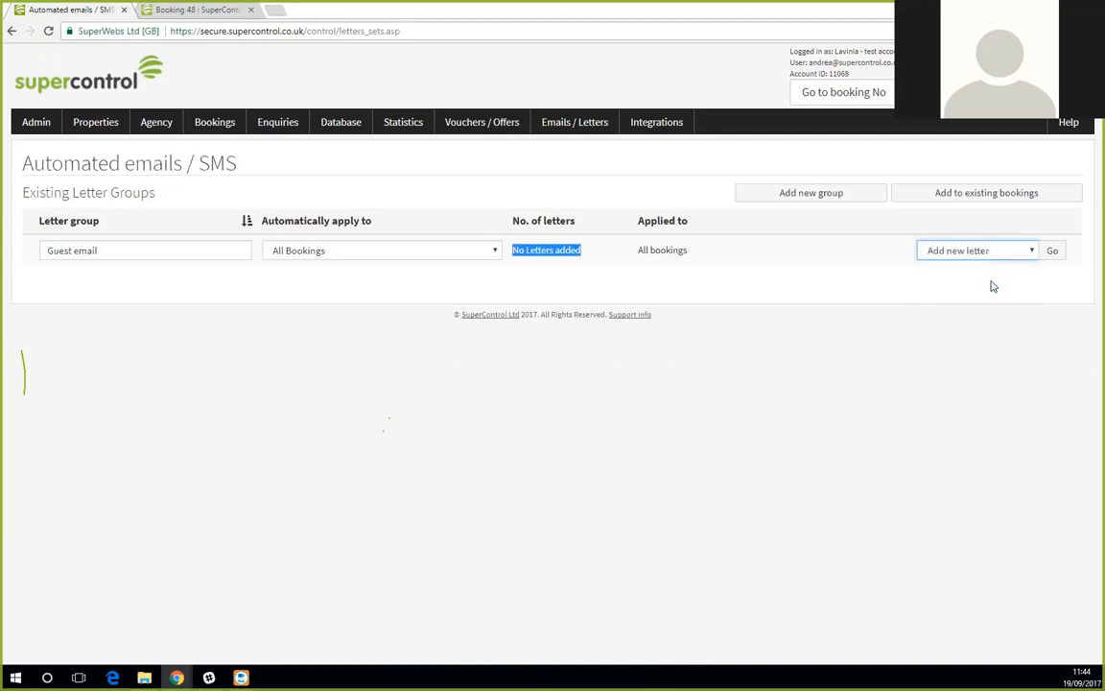
pyautogui.click(1053, 251)
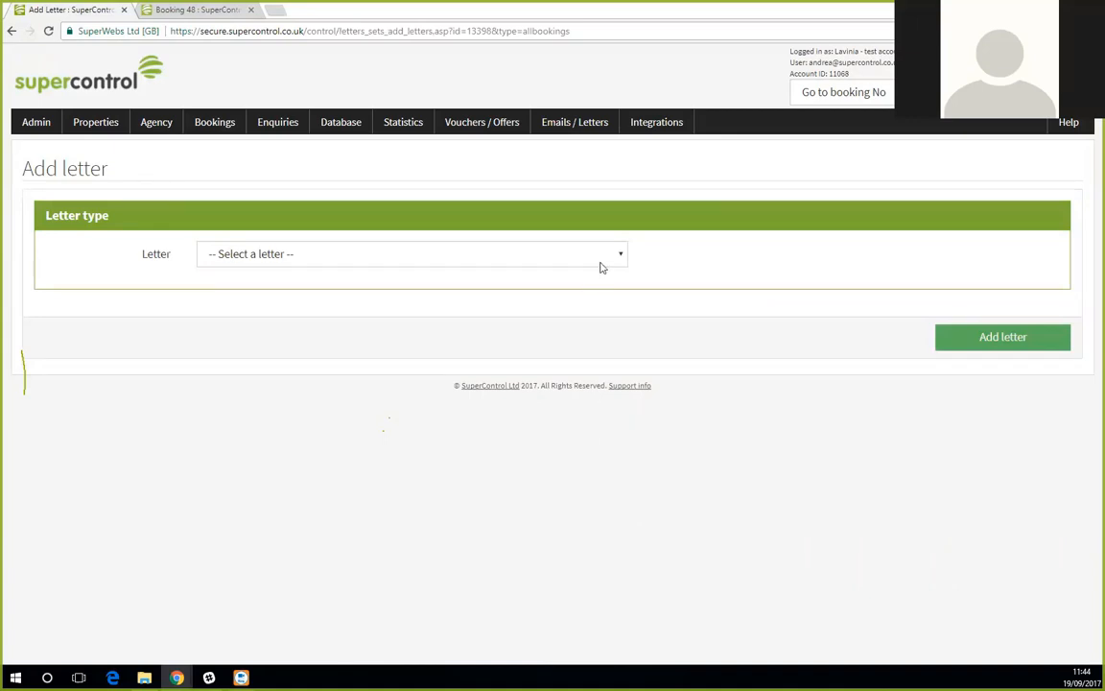
pyautogui.click(602, 259)
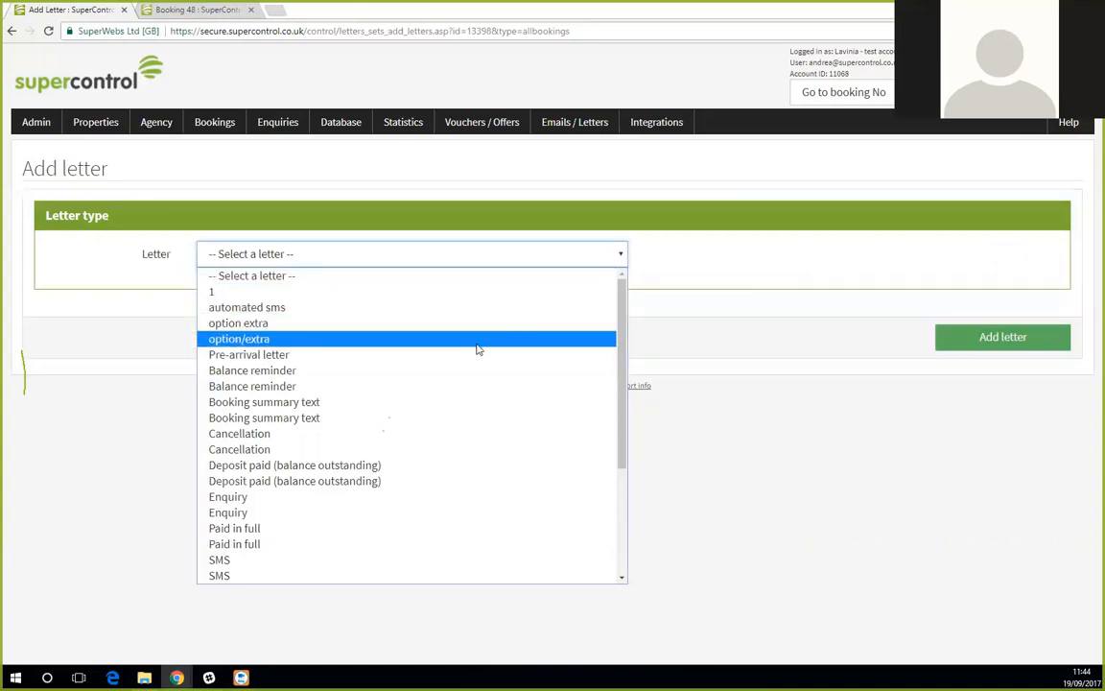
pyautogui.click(422, 376)
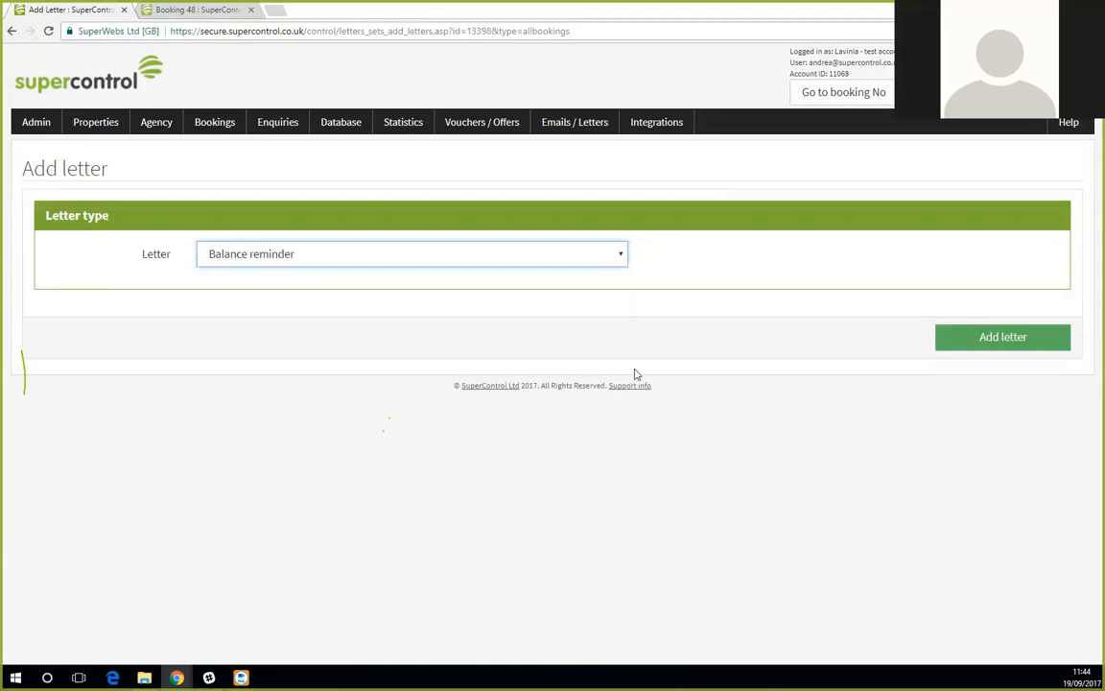
pyautogui.click(1019, 347)
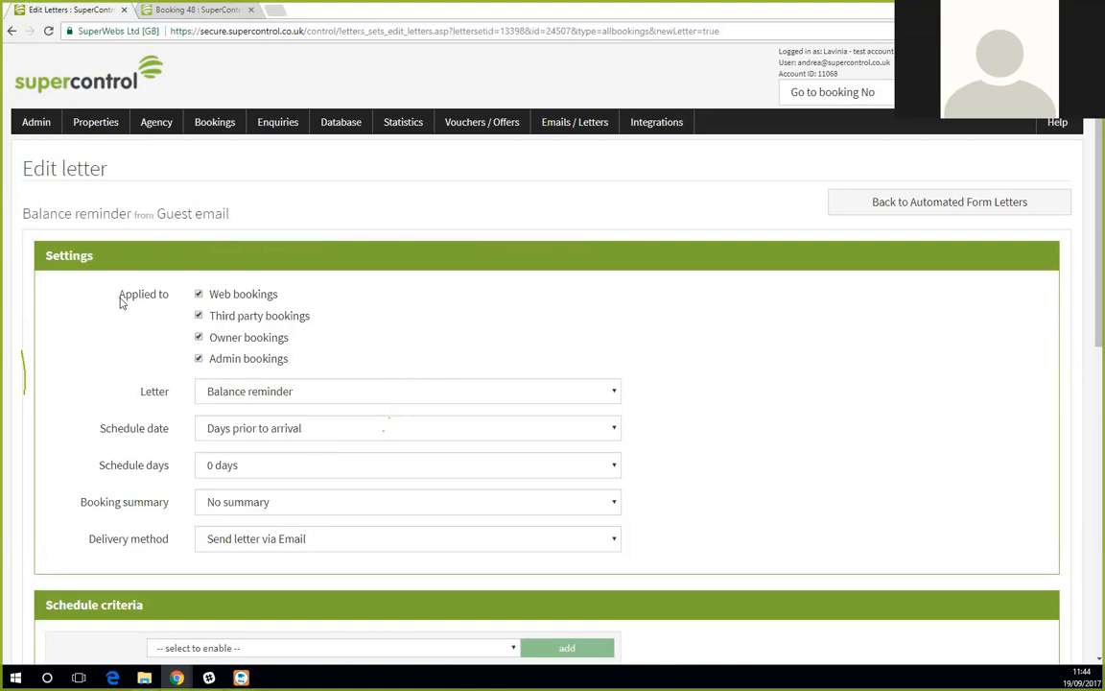
# Examine the booking types the Balance reminder letter is applied to, including owner and admin bookings
pyautogui.moveTo(120, 301); pyautogui.dragTo(173, 300)
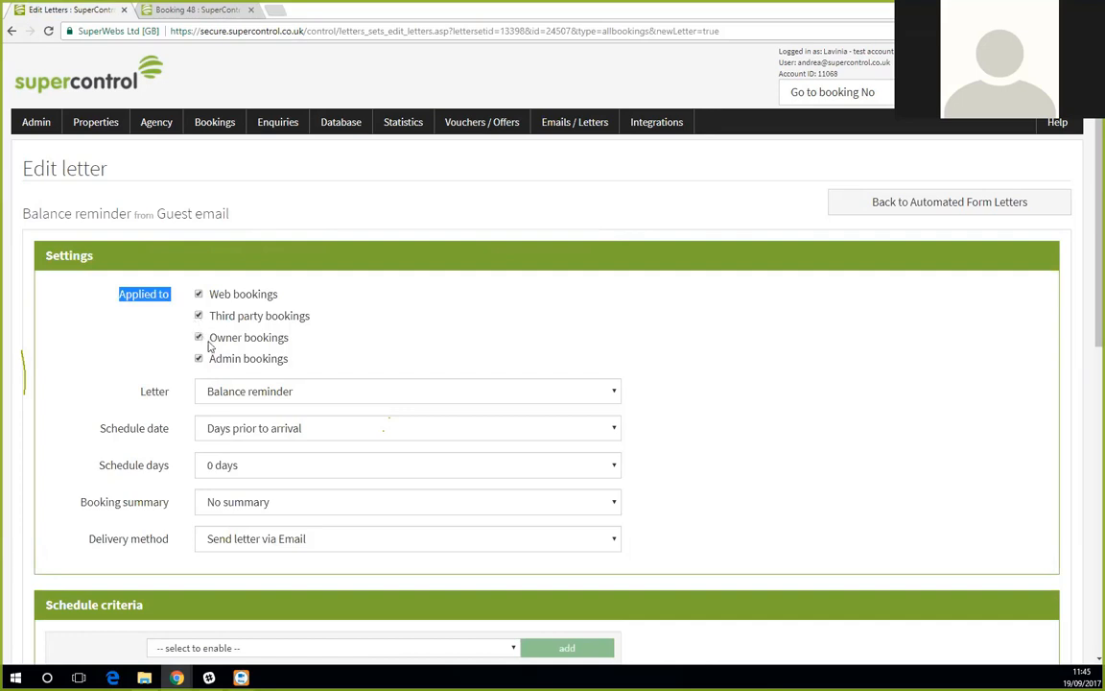
pyautogui.moveTo(212, 343); pyautogui.dragTo(285, 347)
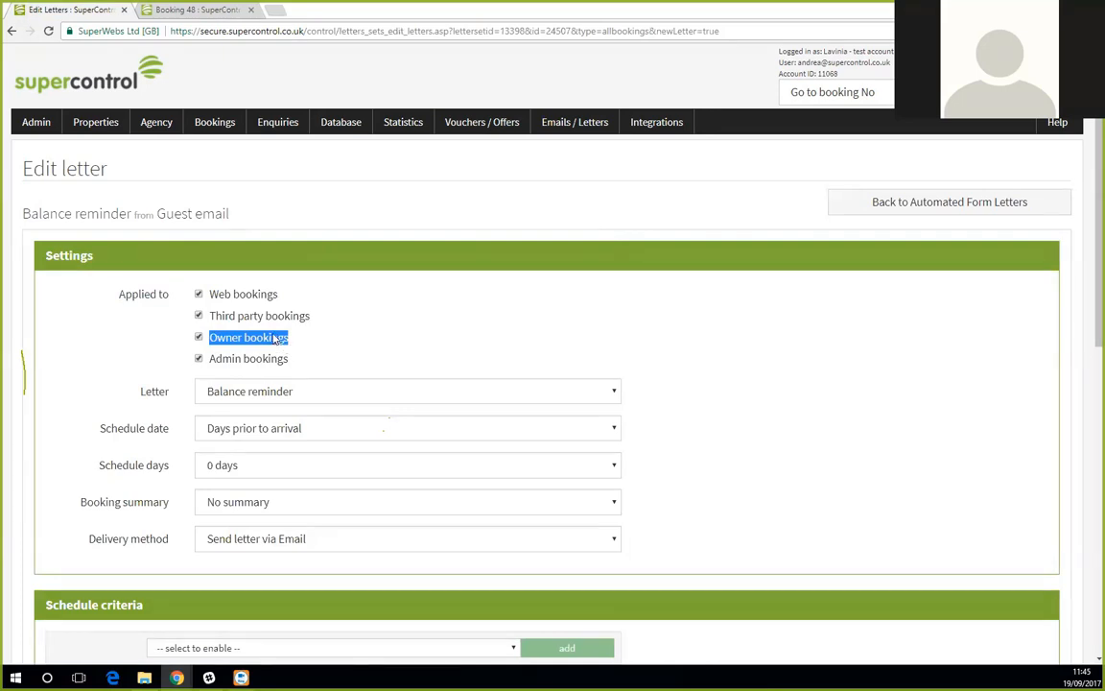
pyautogui.moveTo(207, 358); pyautogui.dragTo(289, 367)
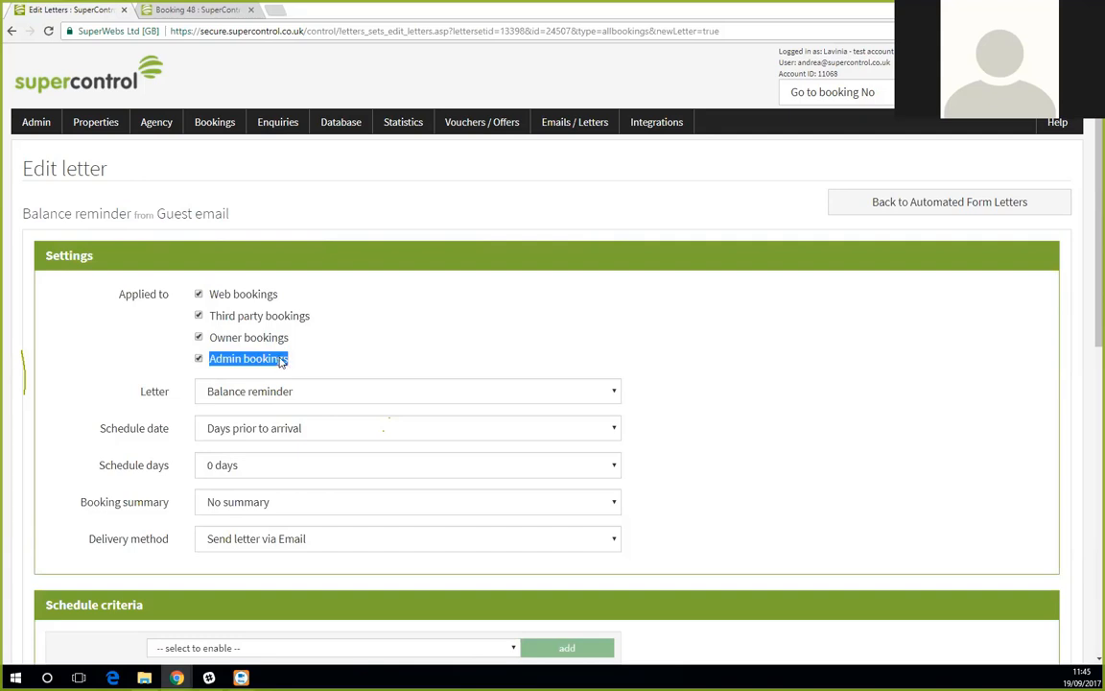
pyautogui.scroll(-1, 159, 355)
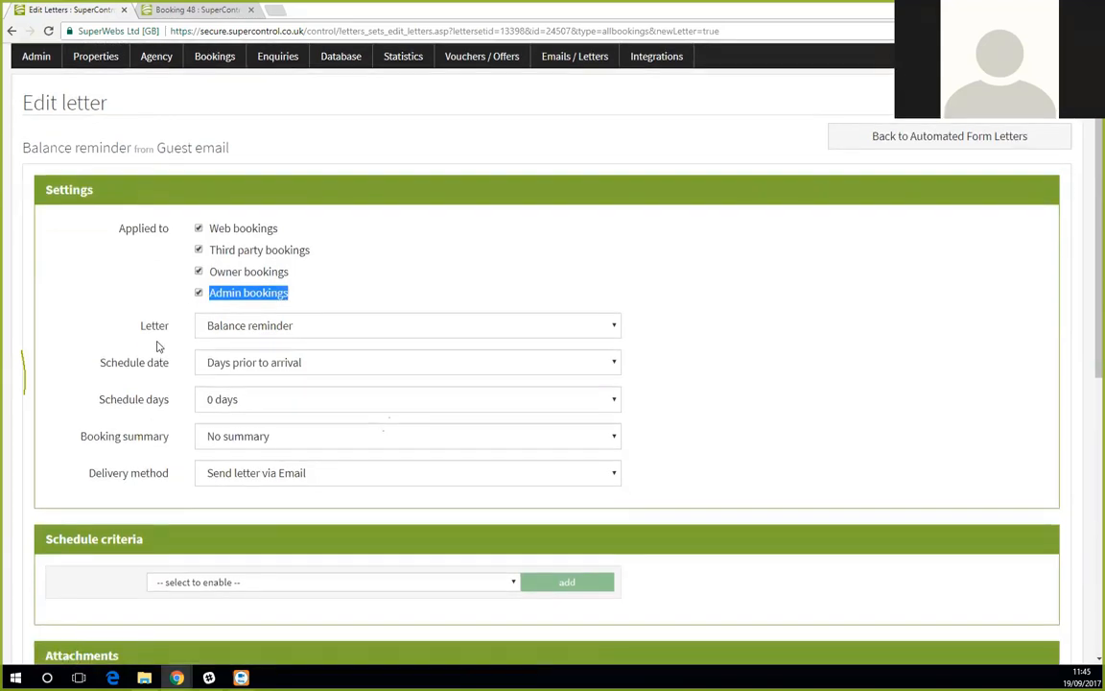
pyautogui.scroll(-1, 1086, 257)
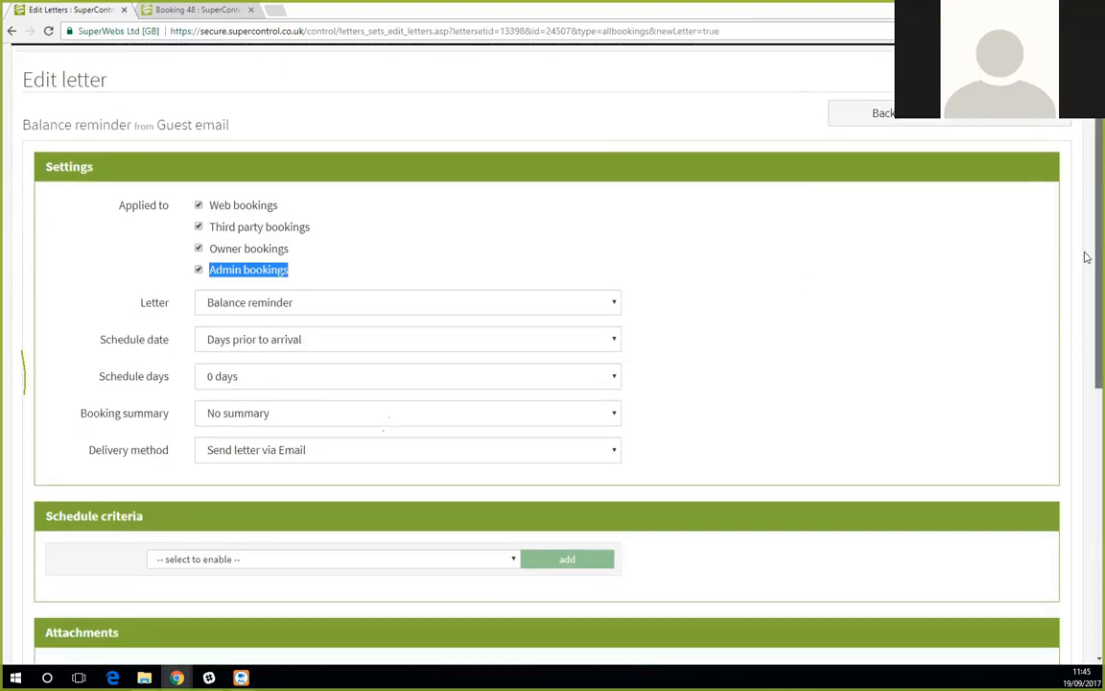
pyautogui.moveTo(1086, 257); pyautogui.dragTo(1087, 269)
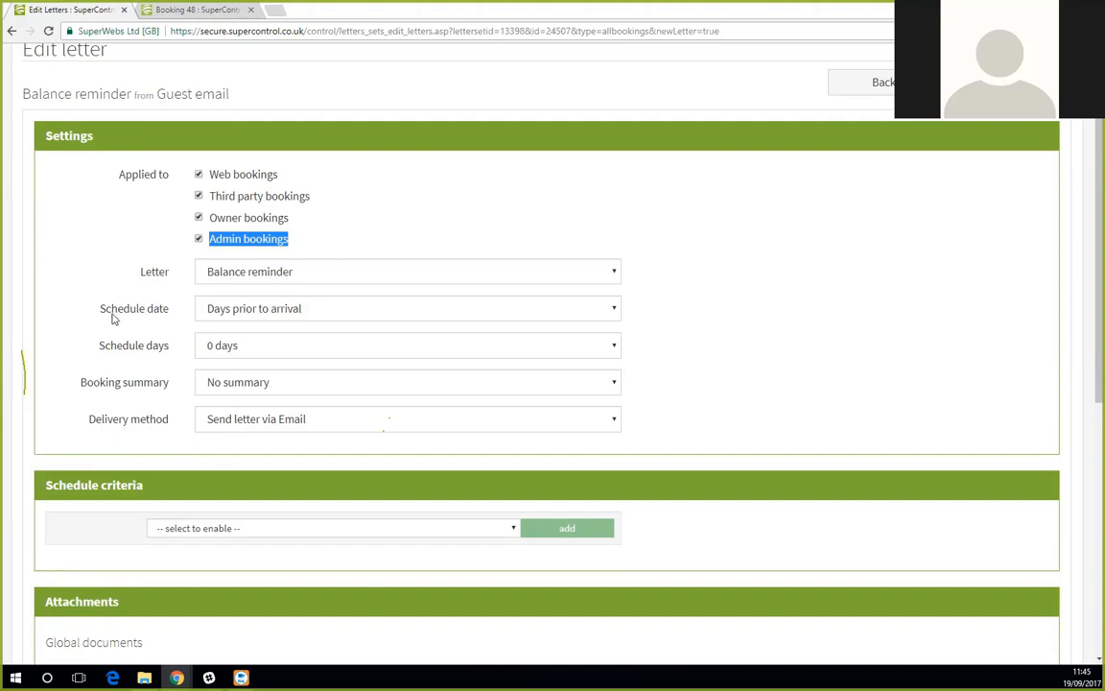
# Schedule the Balance reminder letter for 14 days, using Days prior to arrival as the schedule date
pyautogui.moveTo(112, 318); pyautogui.dragTo(168, 317)
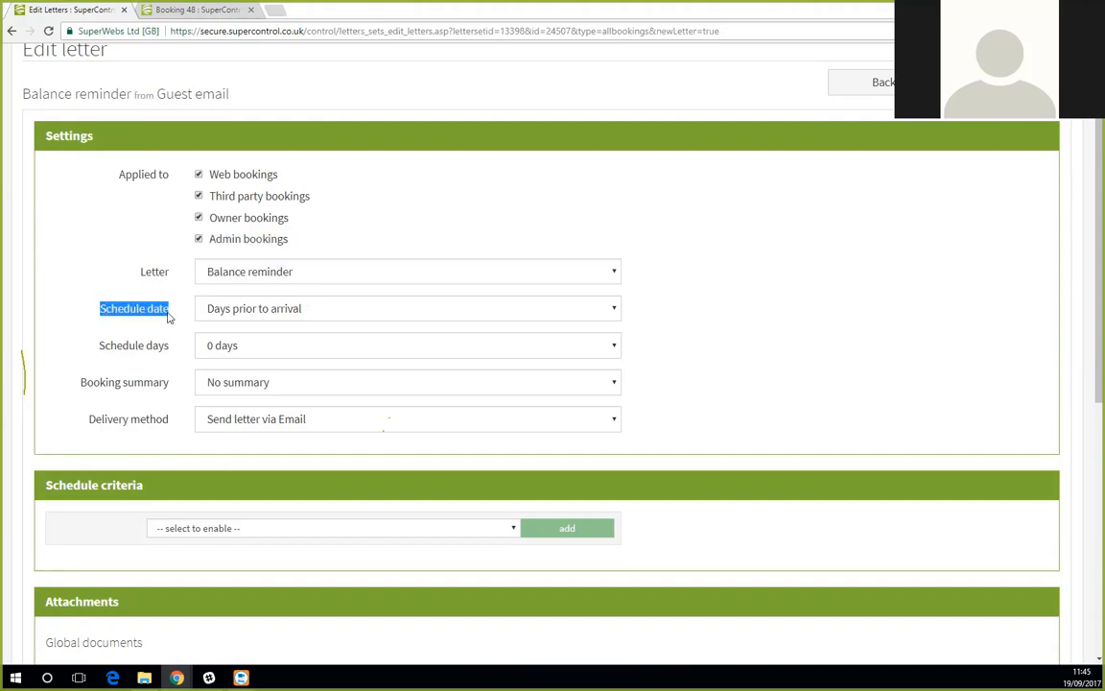
pyautogui.click(229, 315)
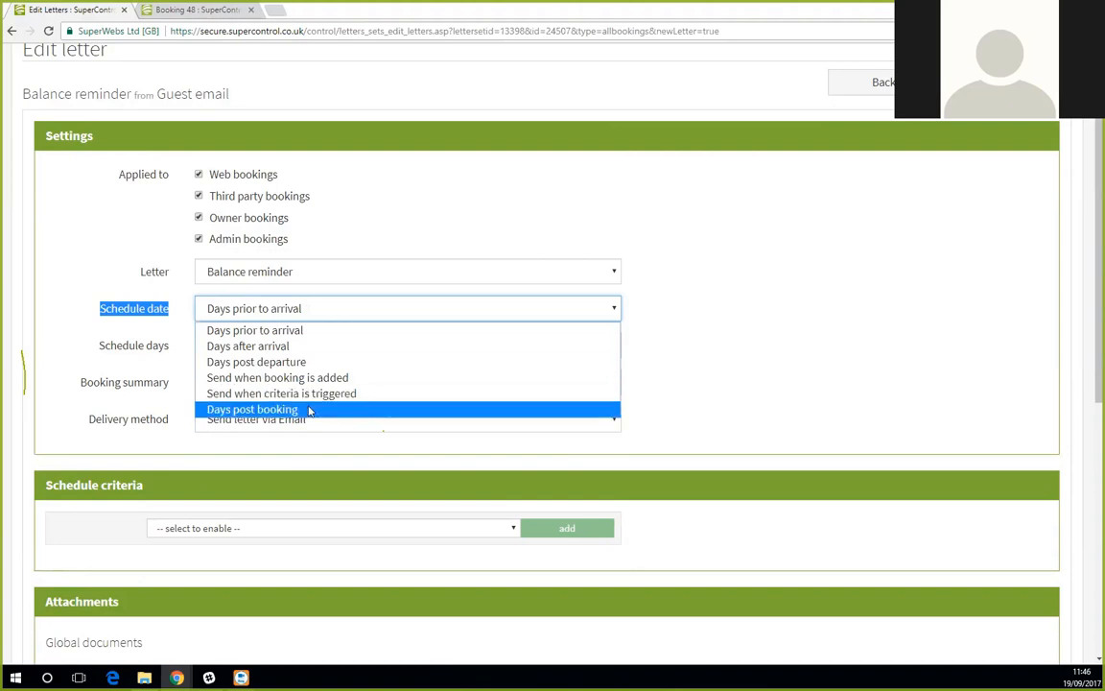
pyautogui.click(320, 331)
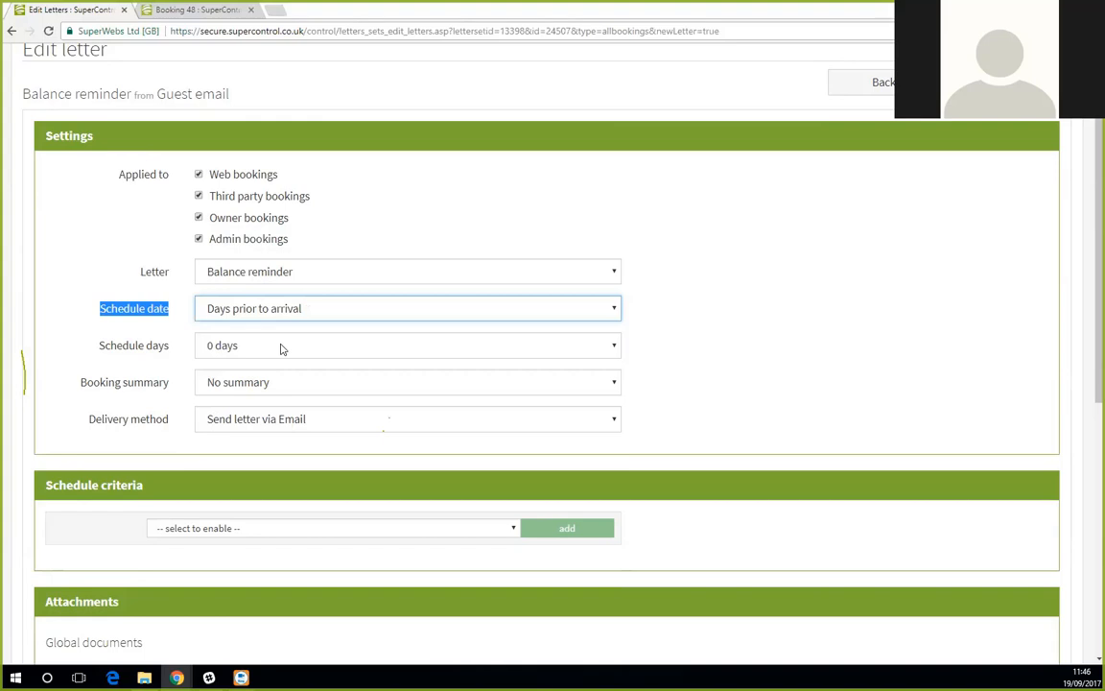
pyautogui.click(281, 349)
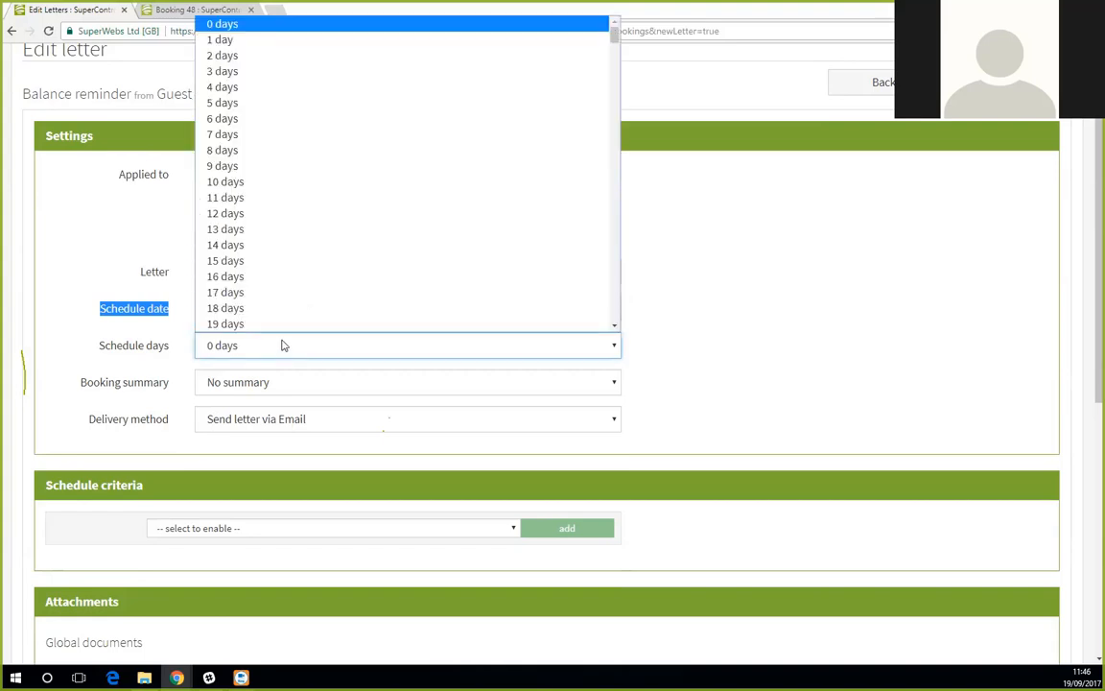
pyautogui.click(317, 253)
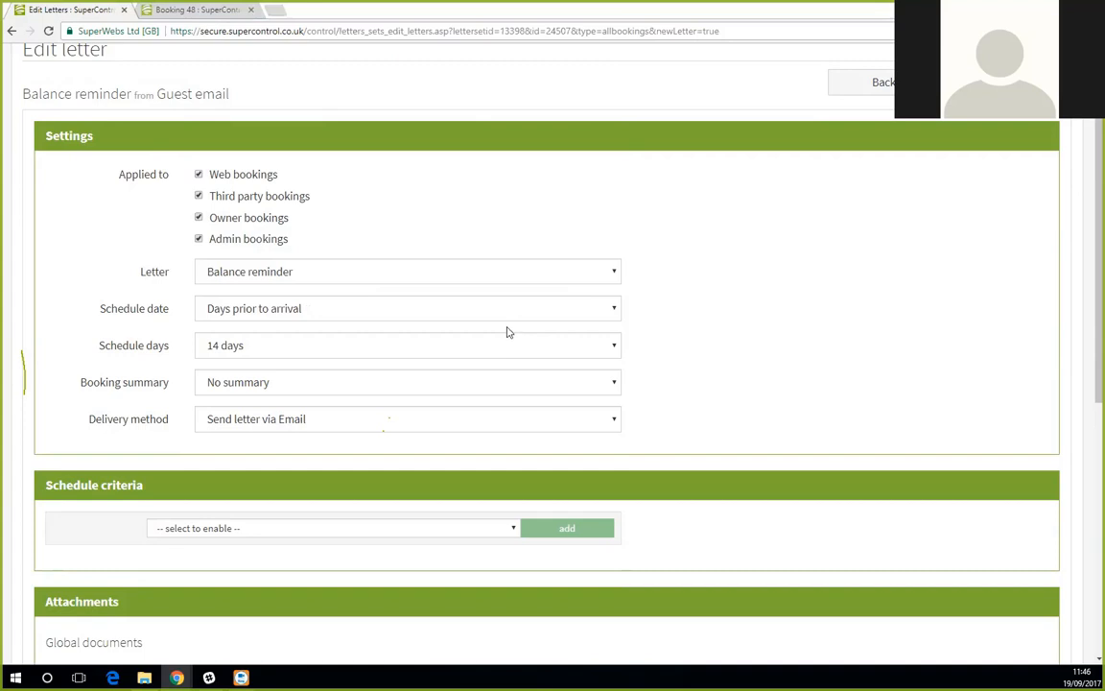
# Set the booking summary to Append summary to text and the delivery method to Send letter via Email
pyautogui.scroll(-1, 714, 359)
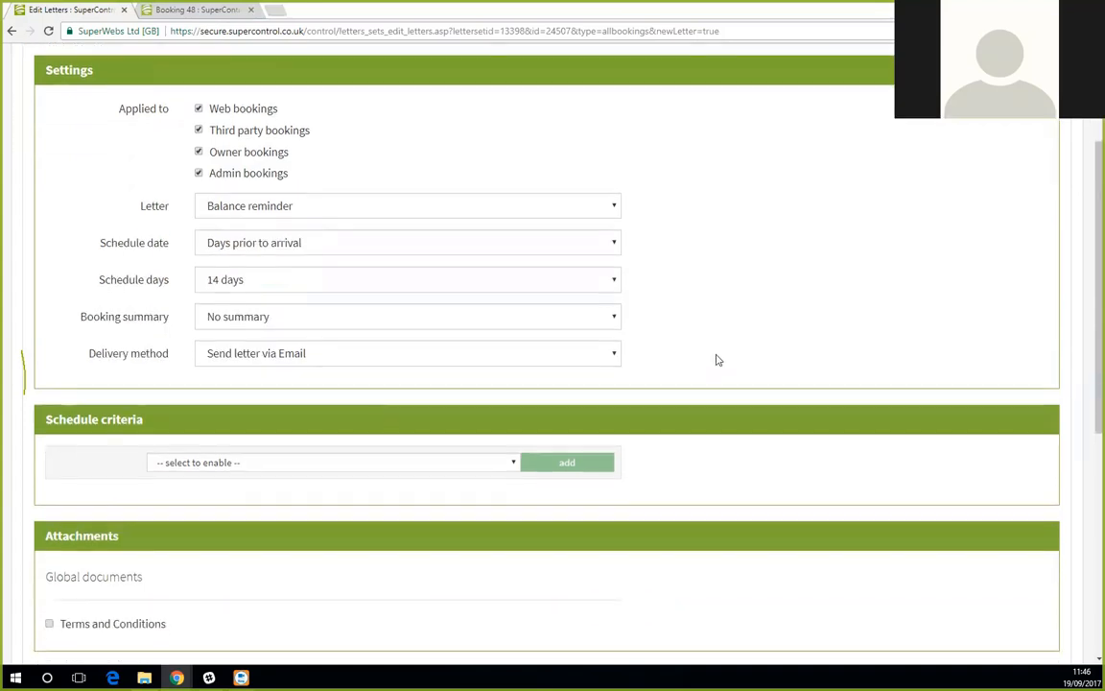
pyautogui.click(251, 320)
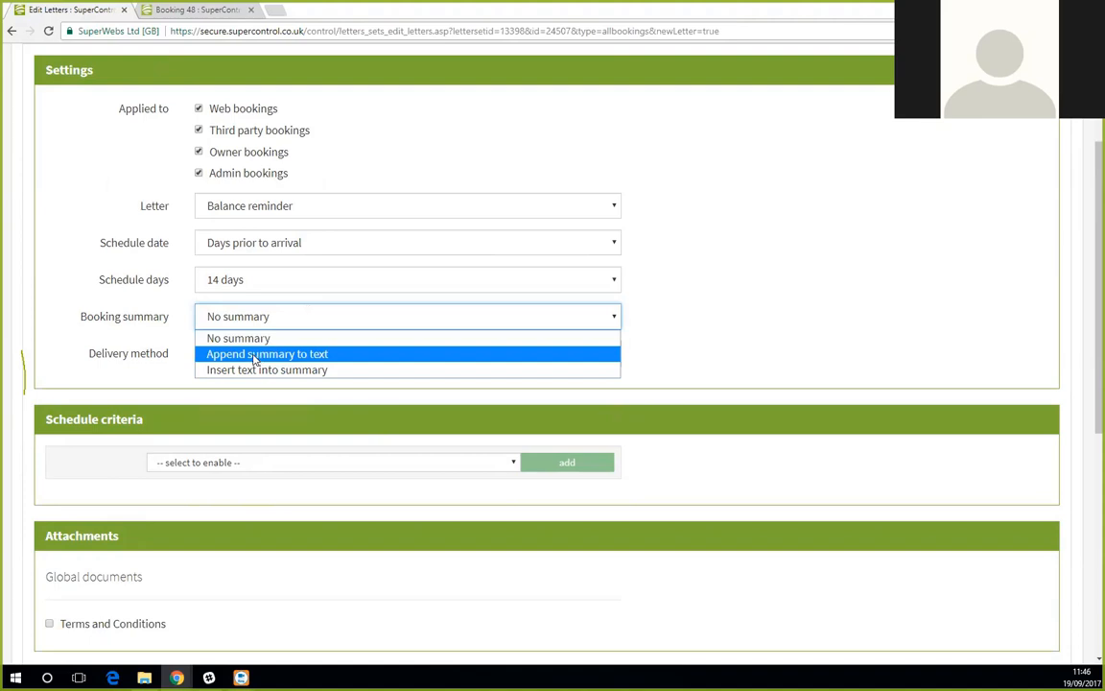
pyautogui.click(255, 355)
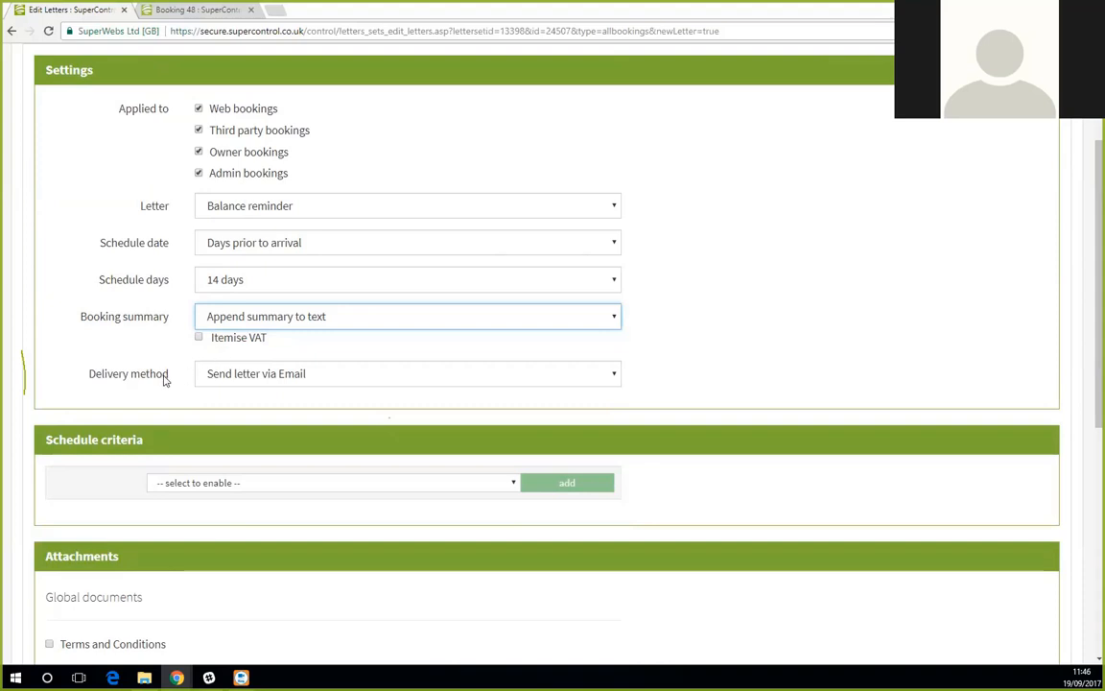
pyautogui.click(259, 377)
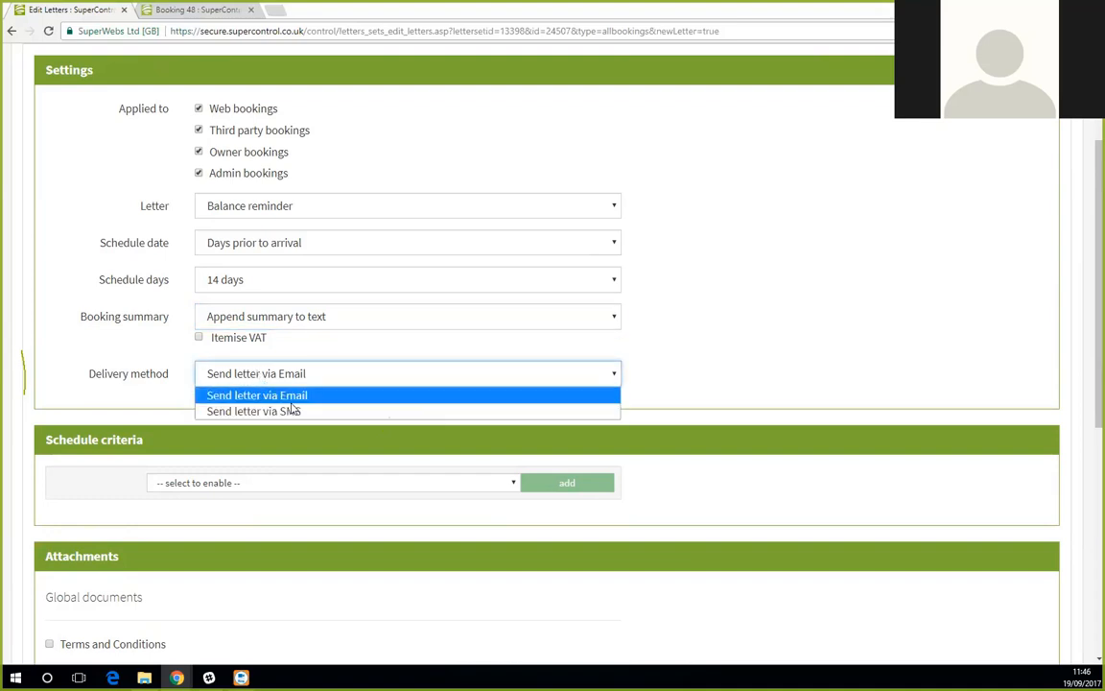
pyautogui.click(288, 399)
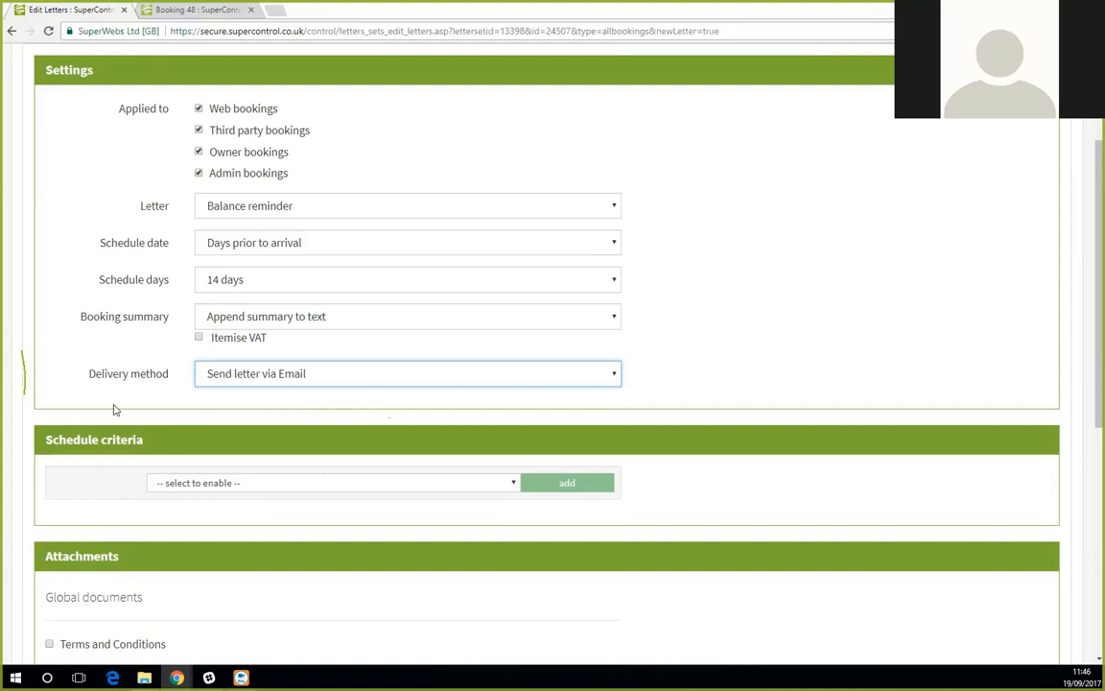
# Add the schedule criteria If deposit paid AND If balance unpaid to the Balance reminder letter
pyautogui.scroll(-1, 114, 410)
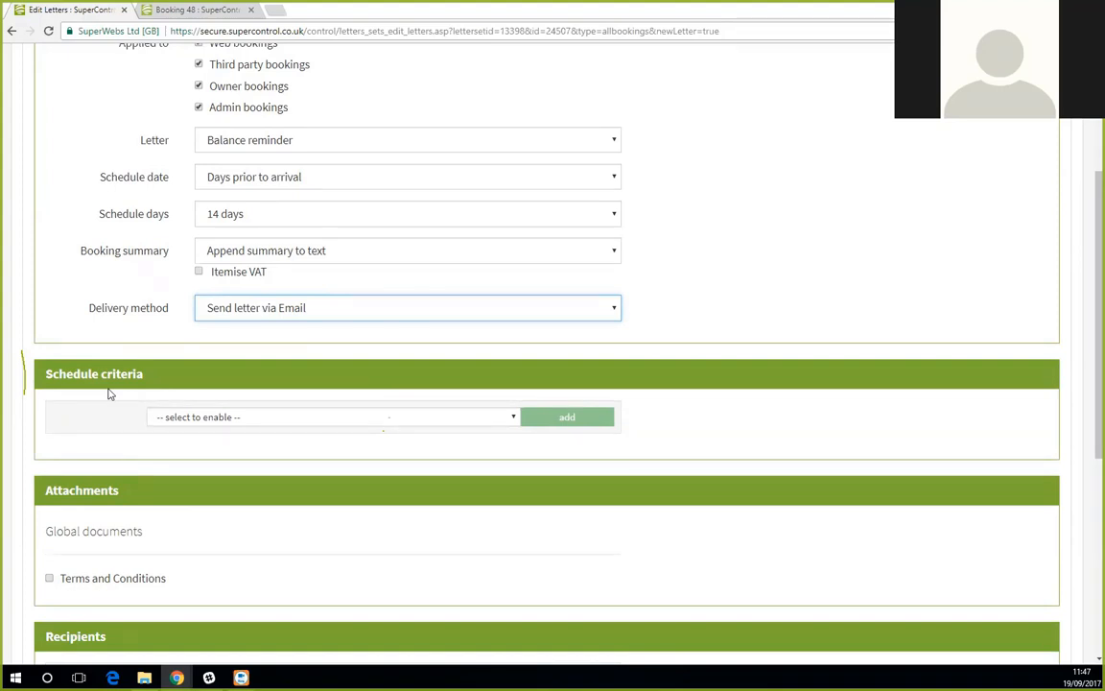
pyautogui.click(219, 419)
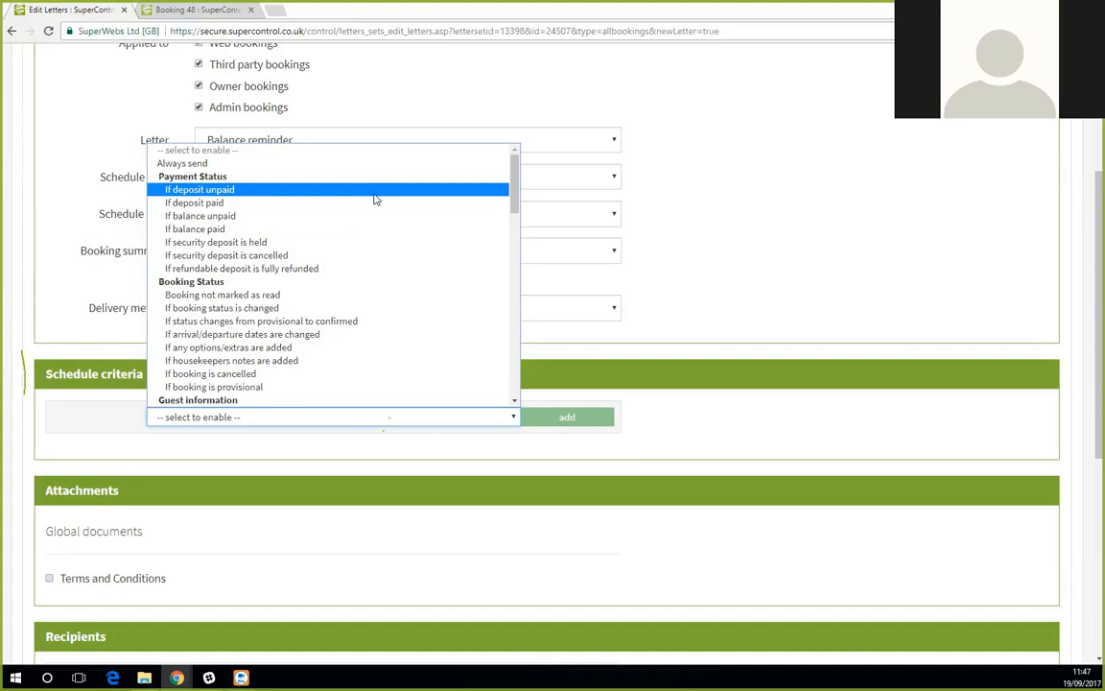
pyautogui.click(196, 204)
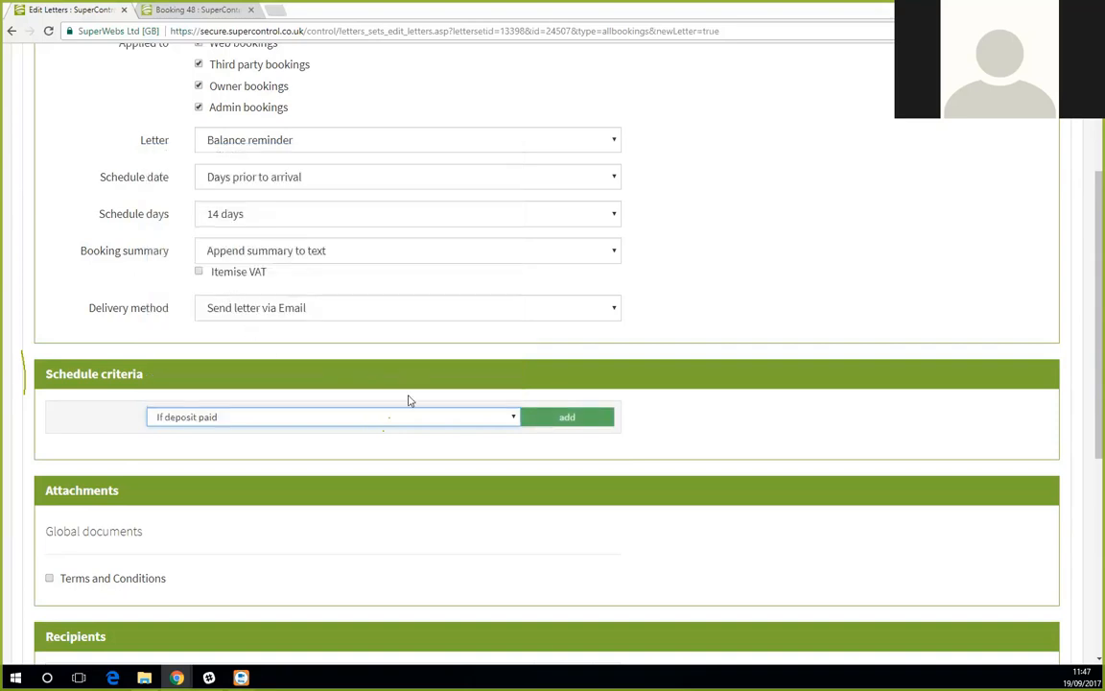
pyautogui.click(576, 419)
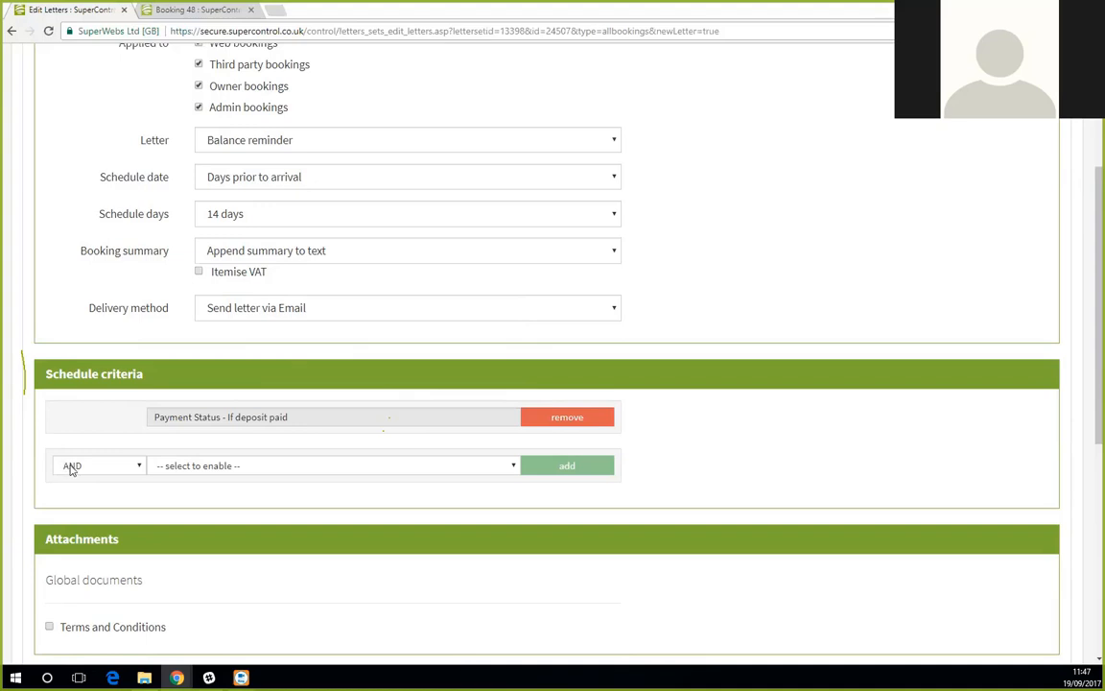
pyautogui.click(188, 472)
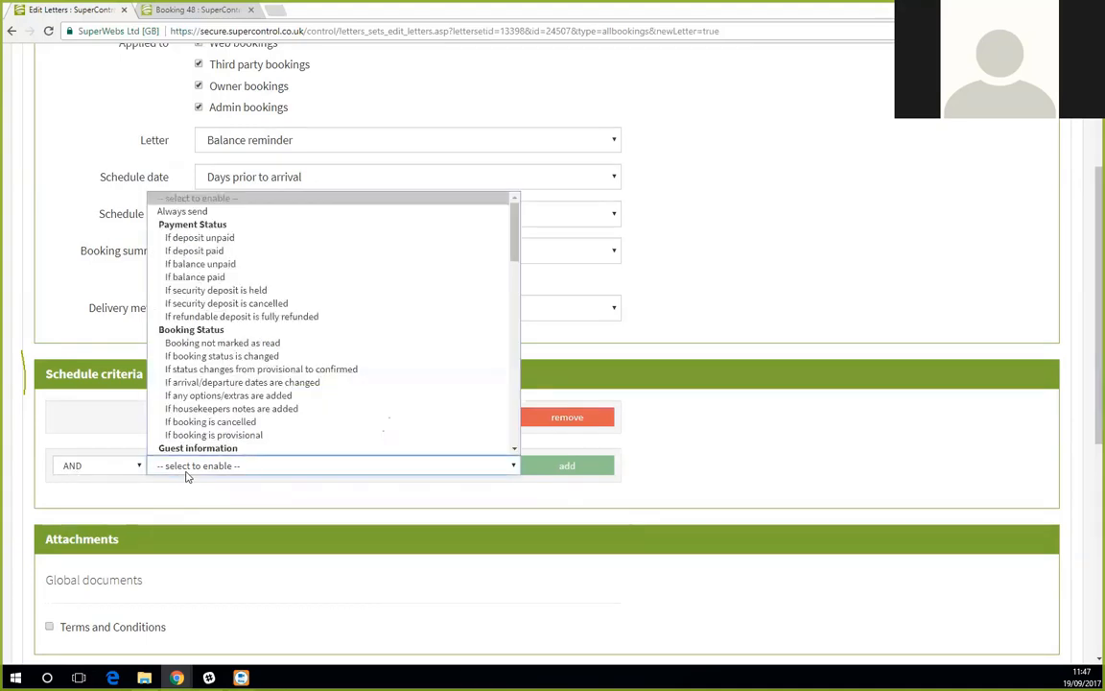
pyautogui.click(321, 273)
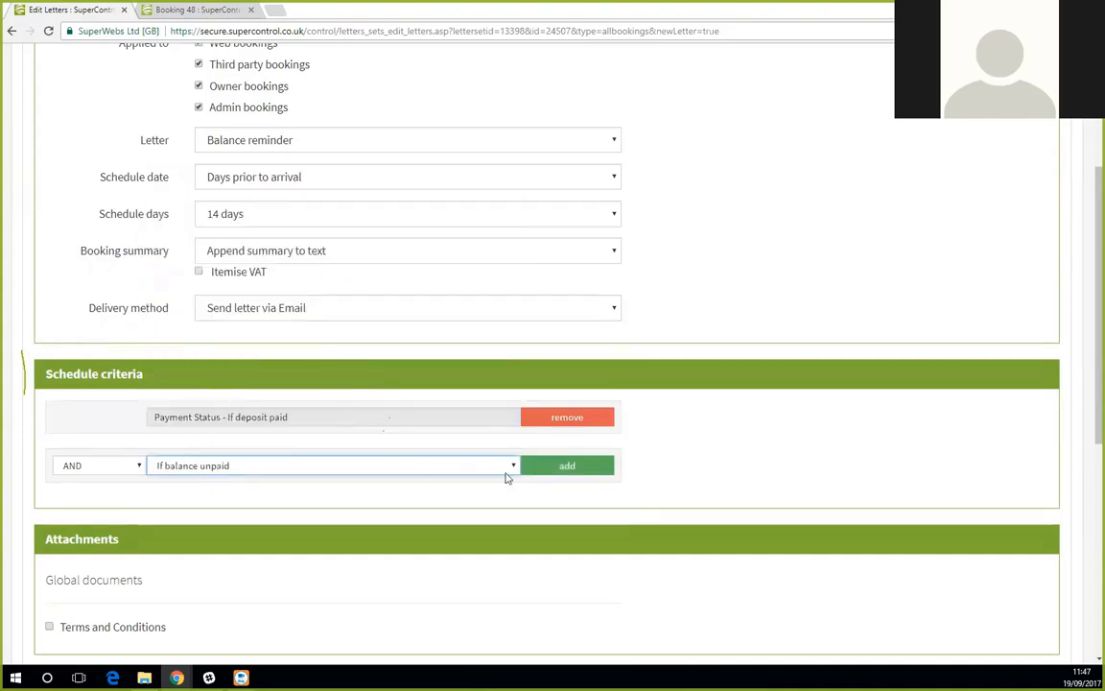
pyautogui.click(556, 472)
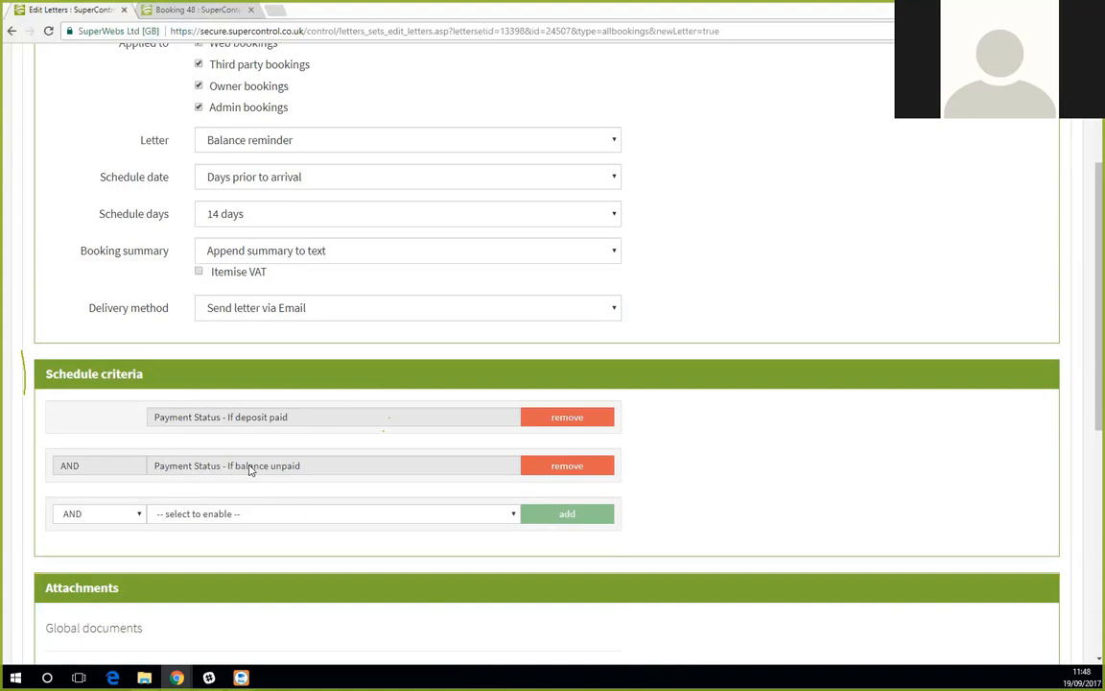
# Add the schedule criterion AND NOT If status changes from provisional to confirmed to the Balance reminder letter
pyautogui.click(96, 515)
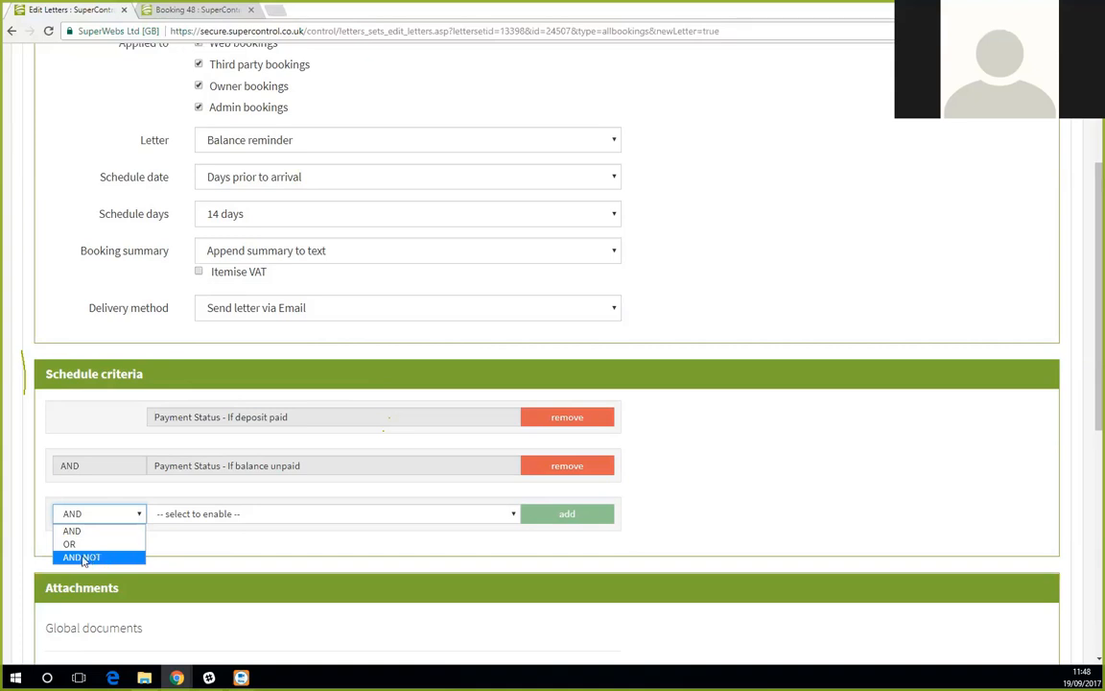
pyautogui.click(78, 559)
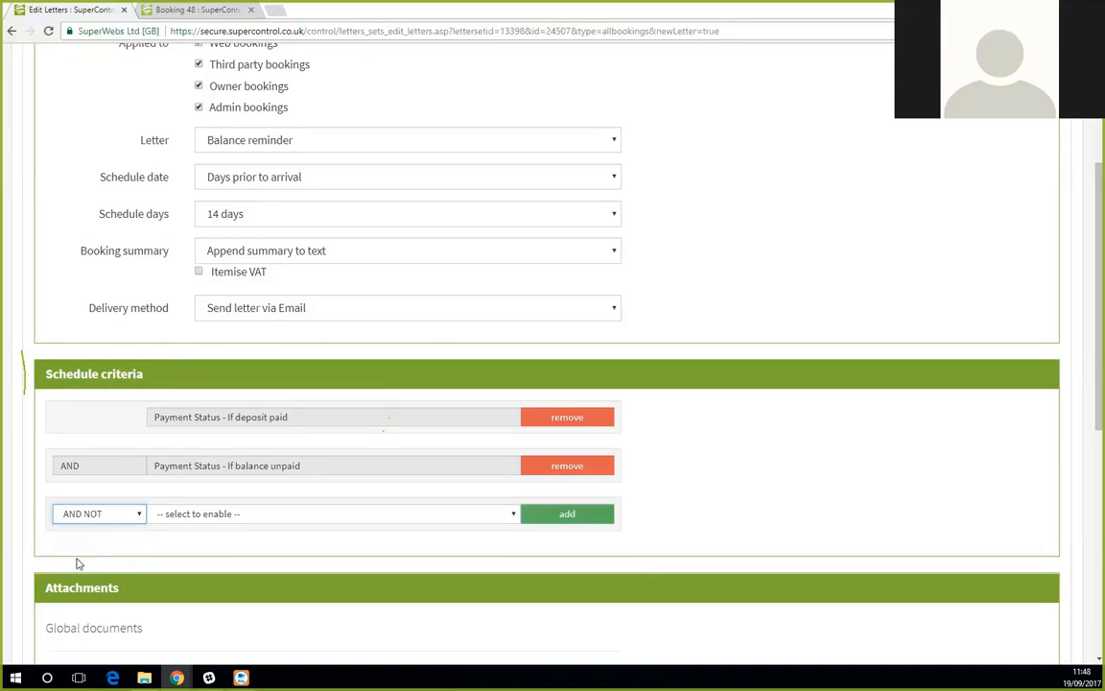
pyautogui.click(326, 516)
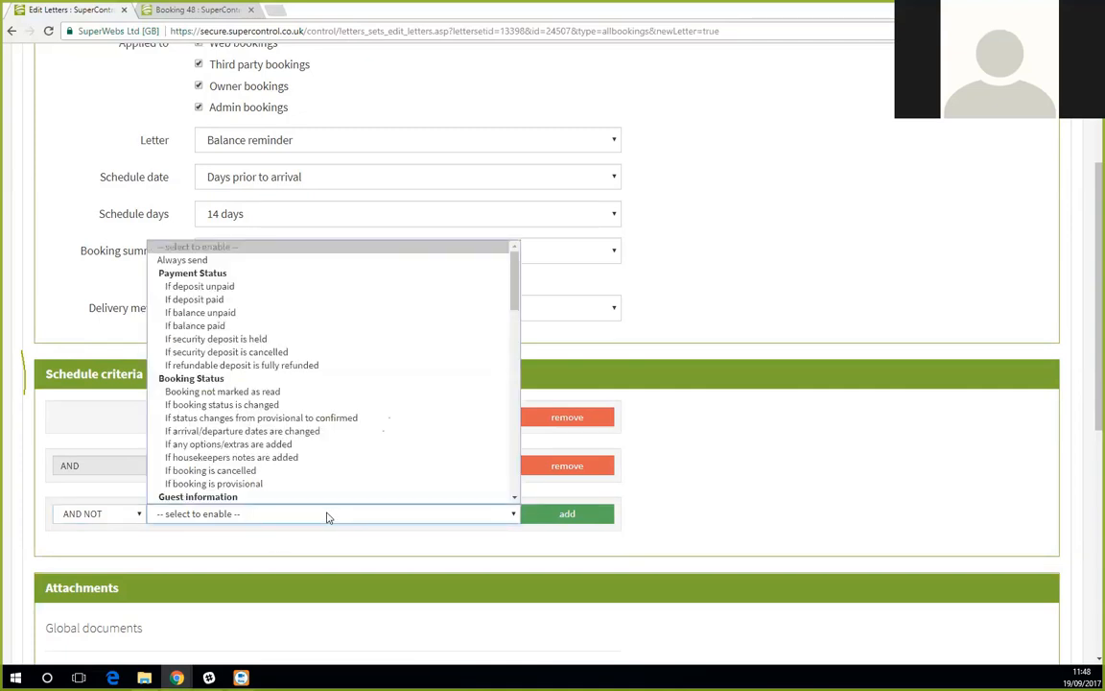
pyautogui.click(297, 419)
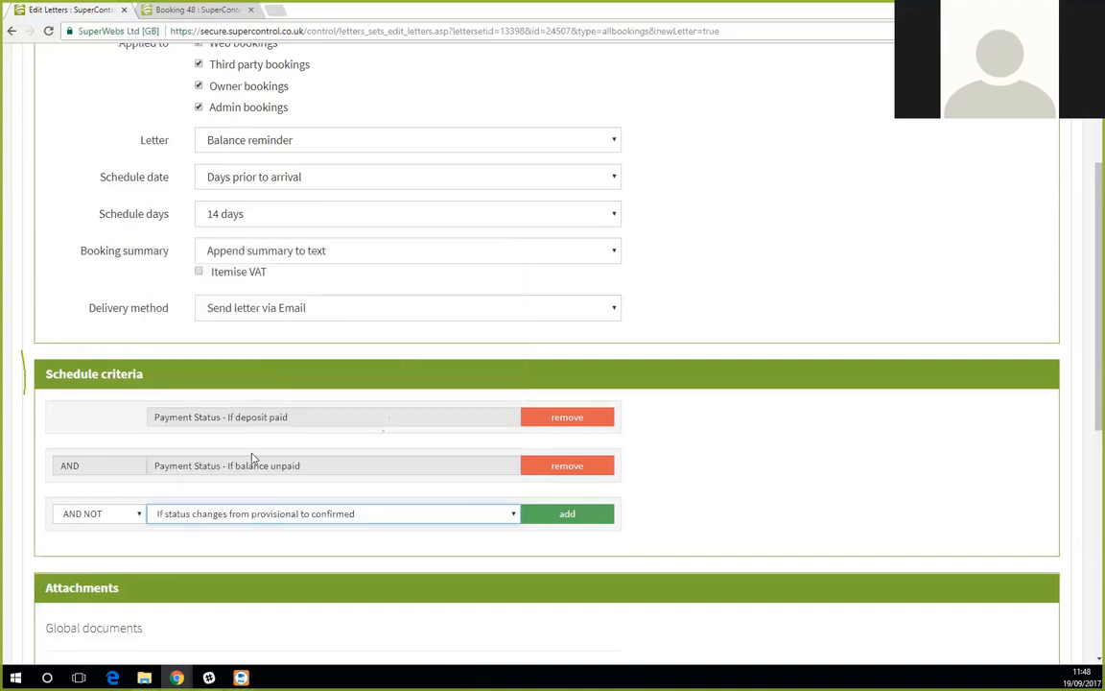
pyautogui.click(565, 522)
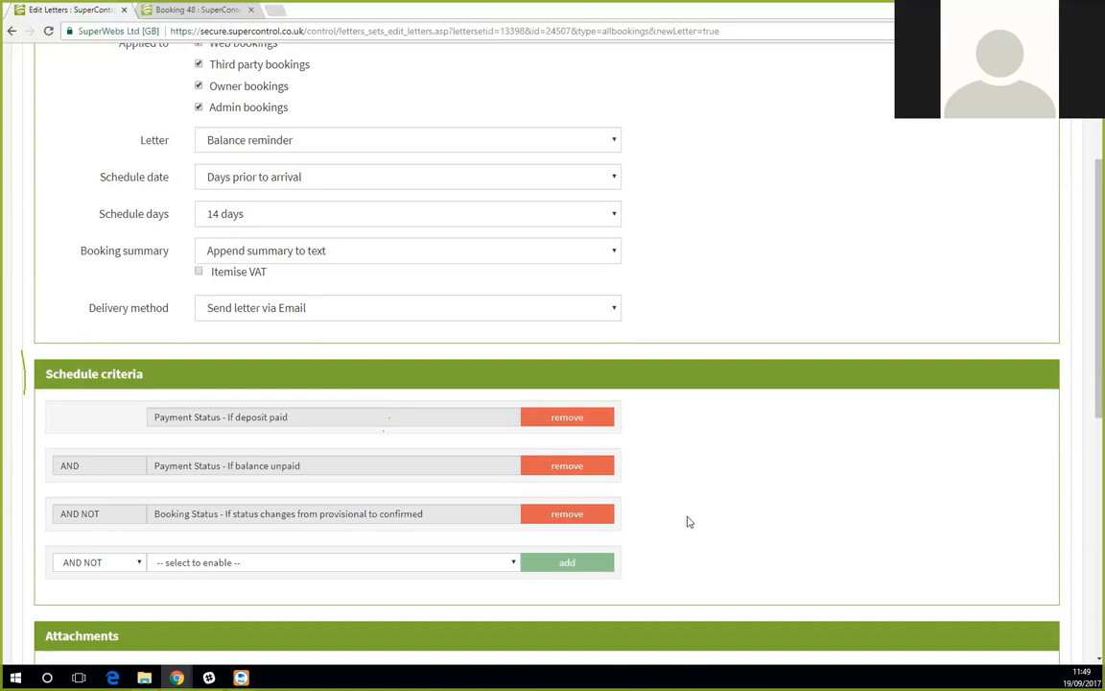
pyautogui.doubleClick(63, 467)
pyautogui.doubleClick(64, 513)
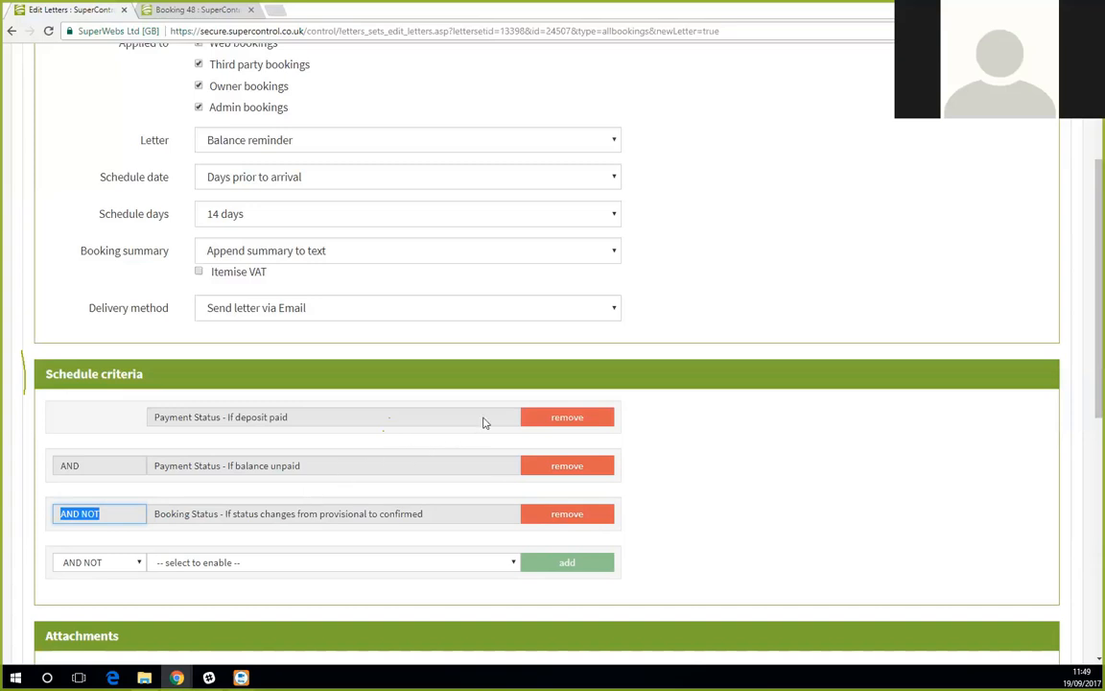
# Attach the Terms and Conditions global document to the Balance reminder letter
pyautogui.scroll(-1, 508, 402)
pyautogui.scroll(-2, 815, 326)
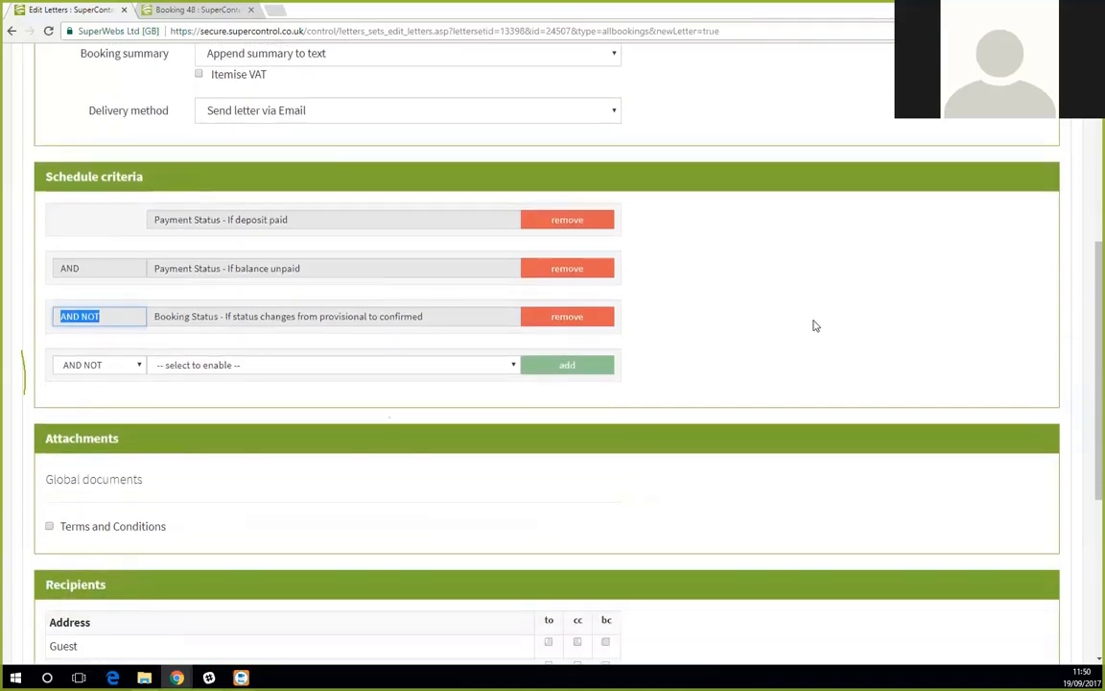
pyautogui.scroll(-1, 811, 324)
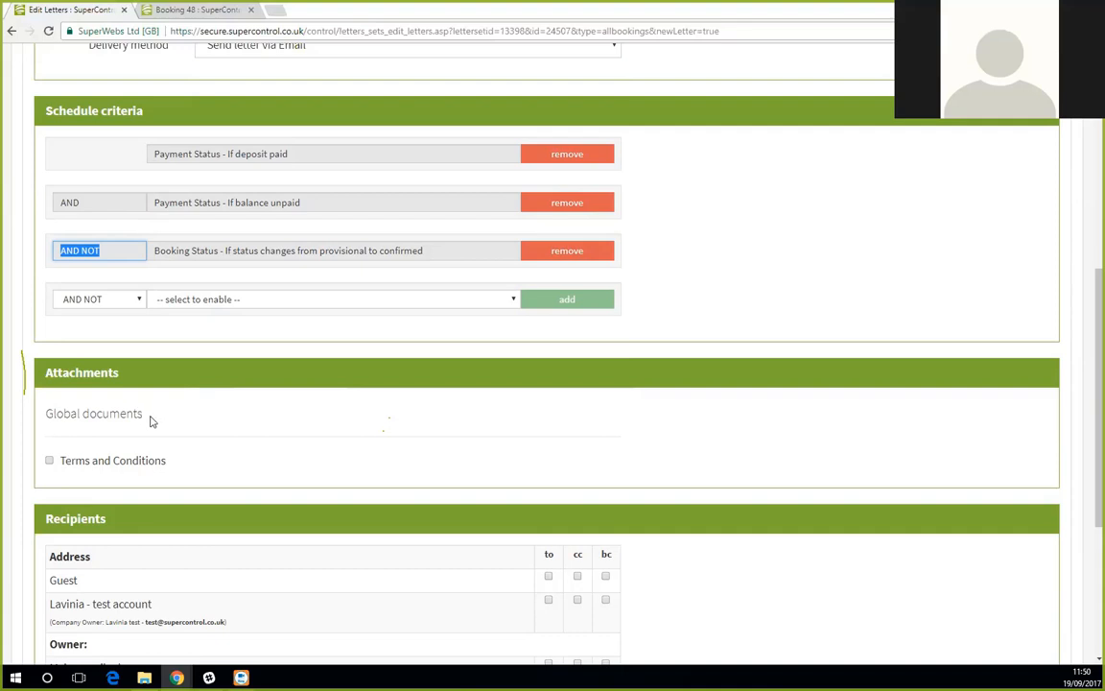
pyautogui.moveTo(150, 419); pyautogui.dragTo(43, 423)
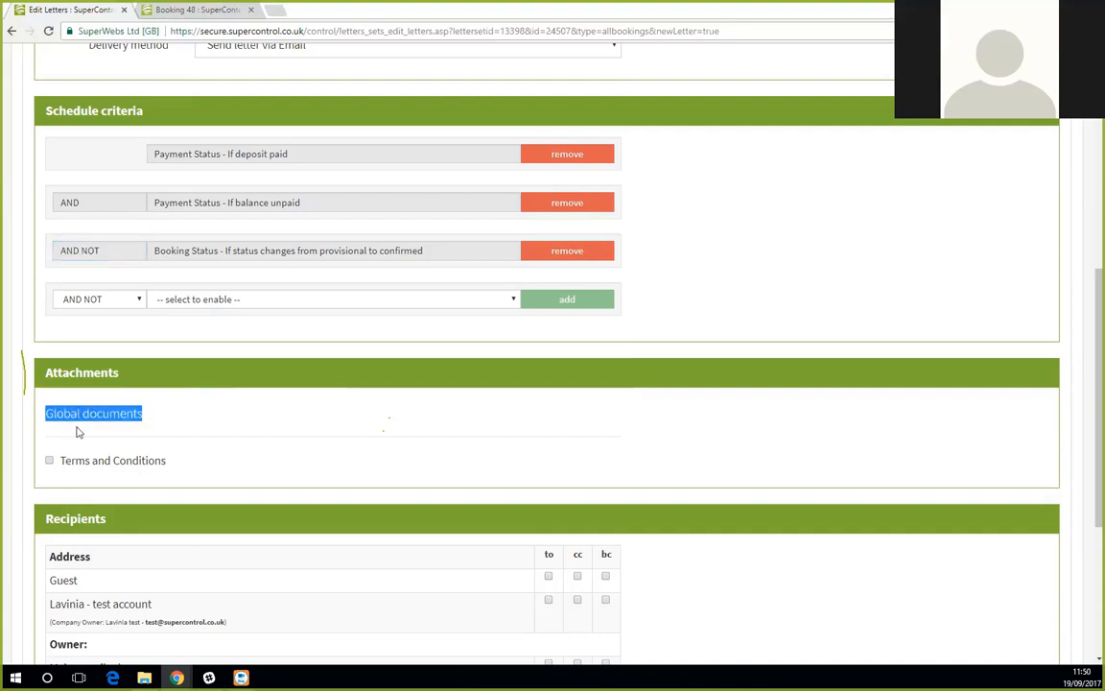
pyautogui.scroll(-1, 52, 462)
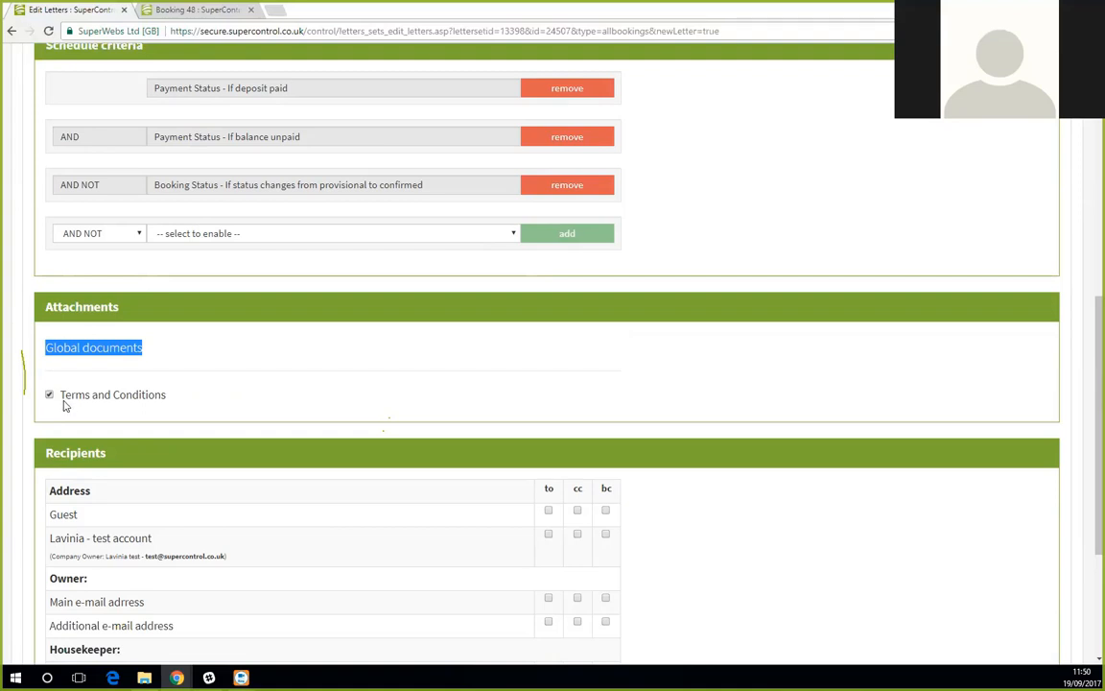
# Set the Guest as the letter's to recipient and the company owner's test account as a cc recipient
pyautogui.scroll(-2, 714, 353)
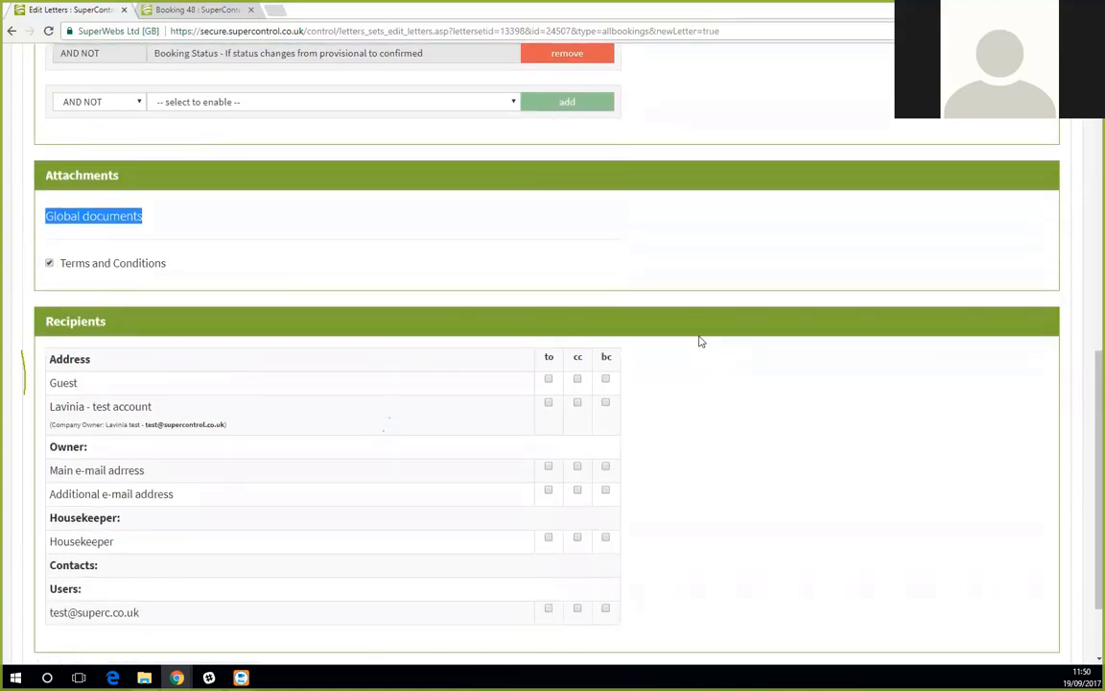
pyautogui.scroll(-1, 699, 341)
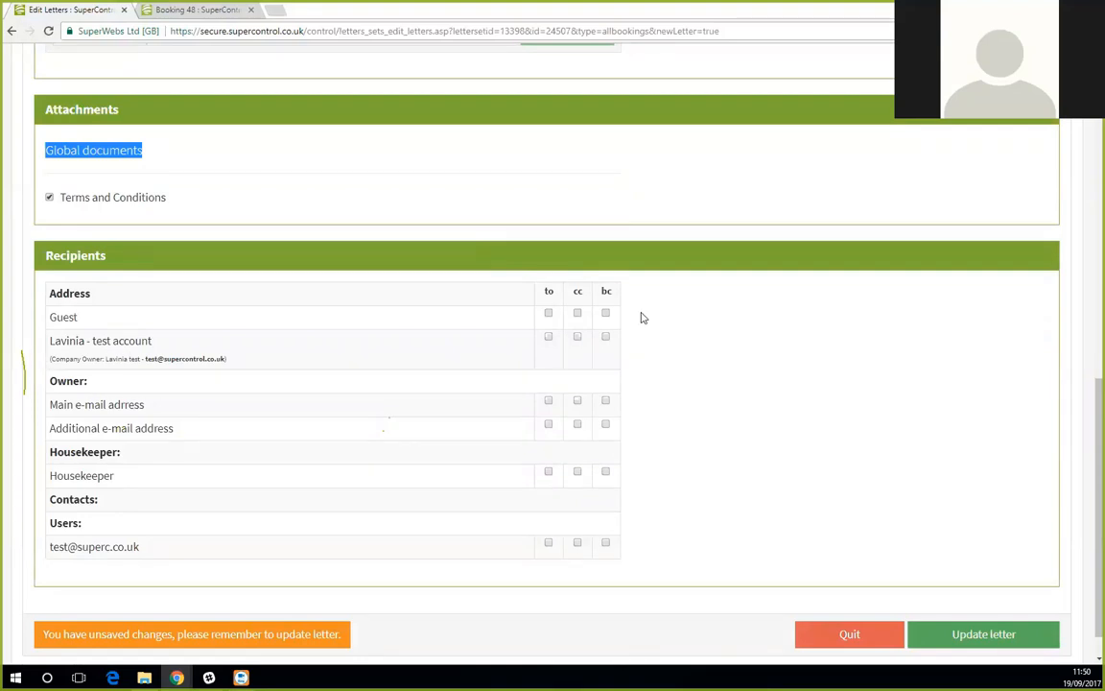
pyautogui.click(549, 315)
pyautogui.moveTo(52, 317); pyautogui.dragTo(202, 323)
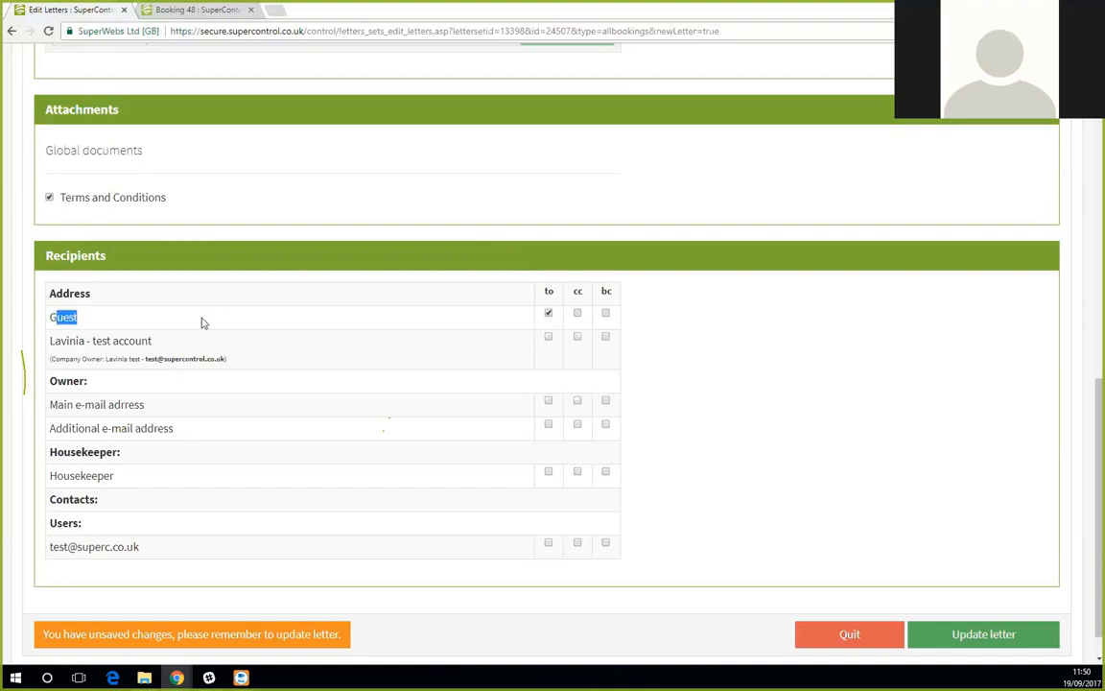
pyautogui.moveTo(558, 290); pyautogui.dragTo(530, 294)
pyautogui.click(577, 337)
pyautogui.scroll(-1, 908, 474)
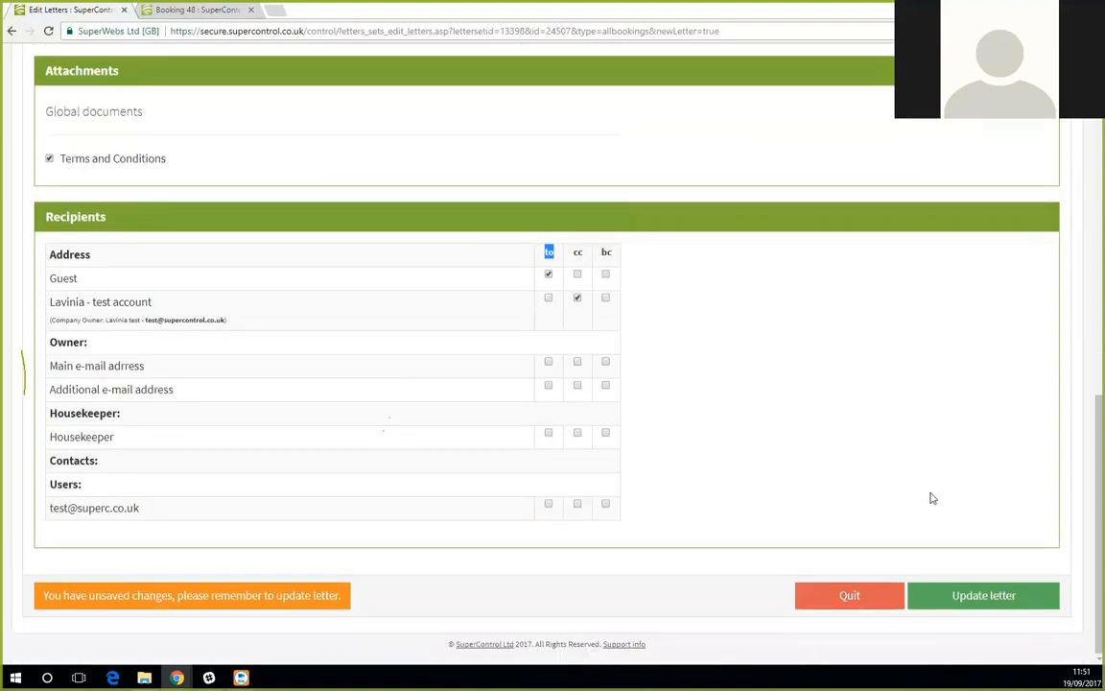
# Update the Balance reminder letter and return to the automated form letters
pyautogui.click(967, 599)
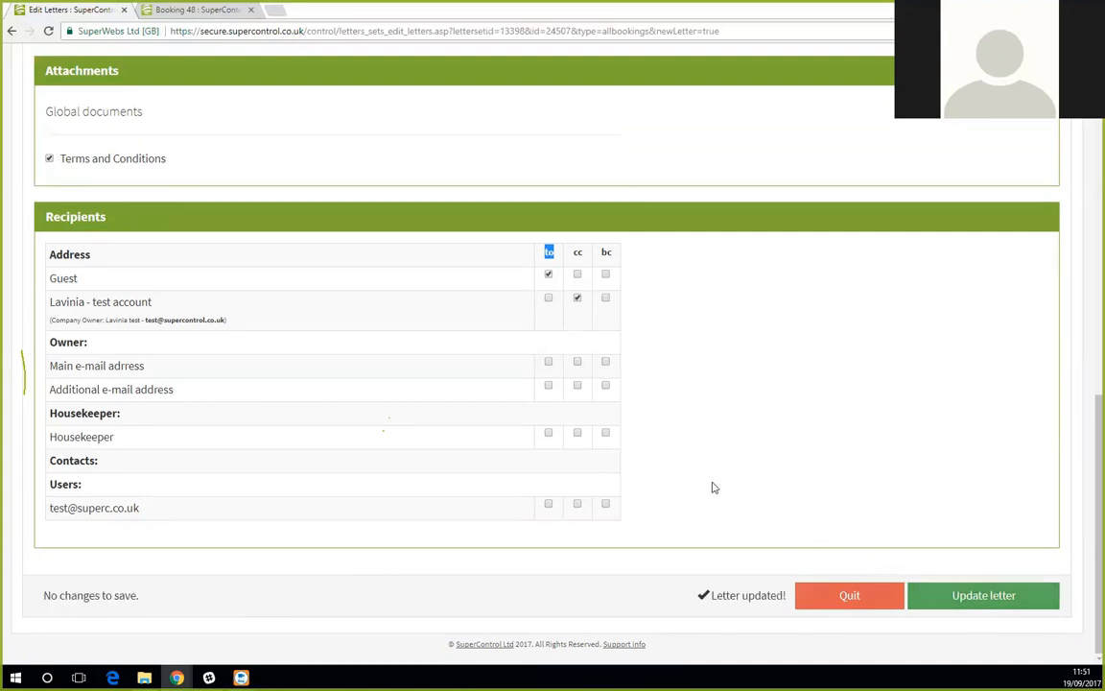
pyautogui.scroll(3, 825, 362)
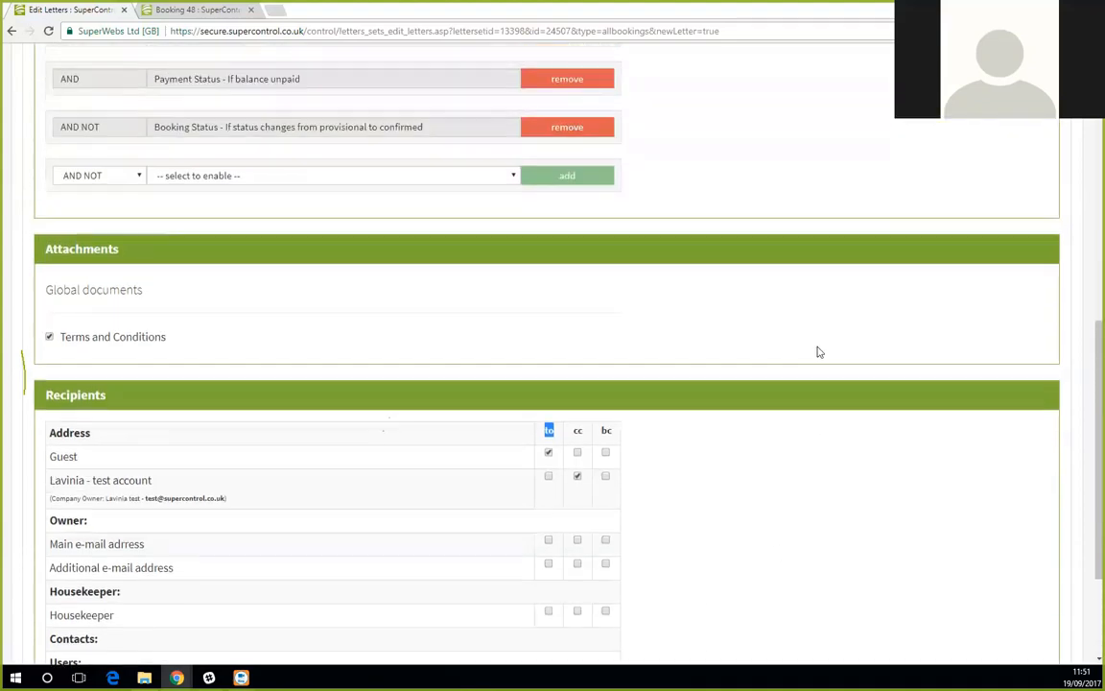
pyautogui.scroll(10, 817, 352)
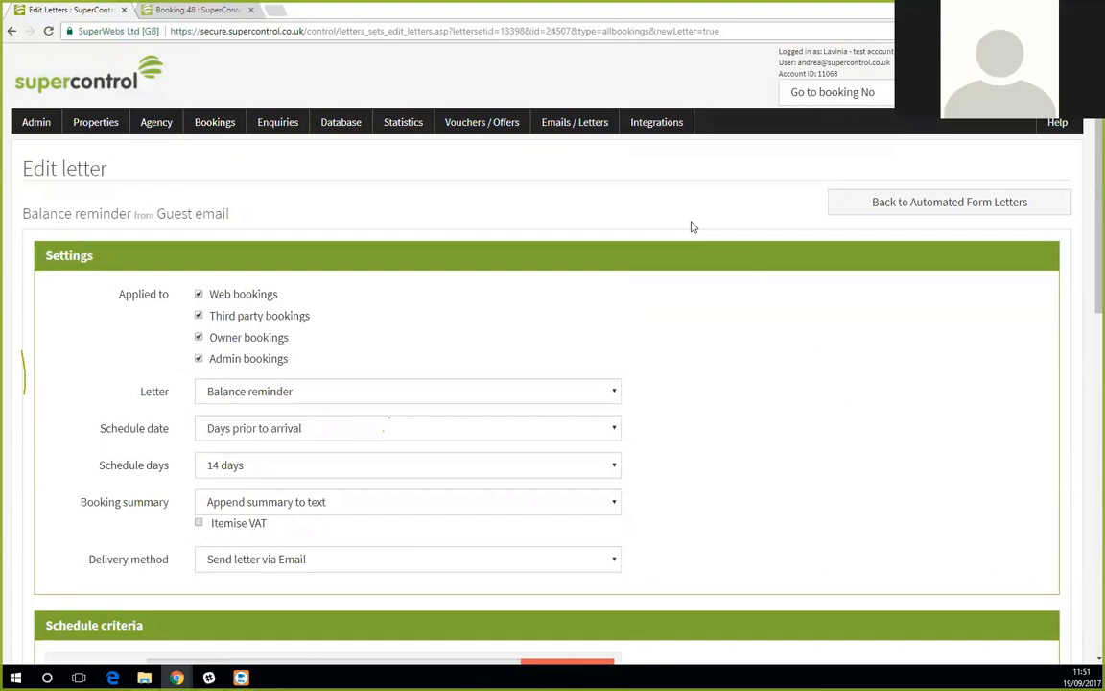
pyautogui.click(963, 211)
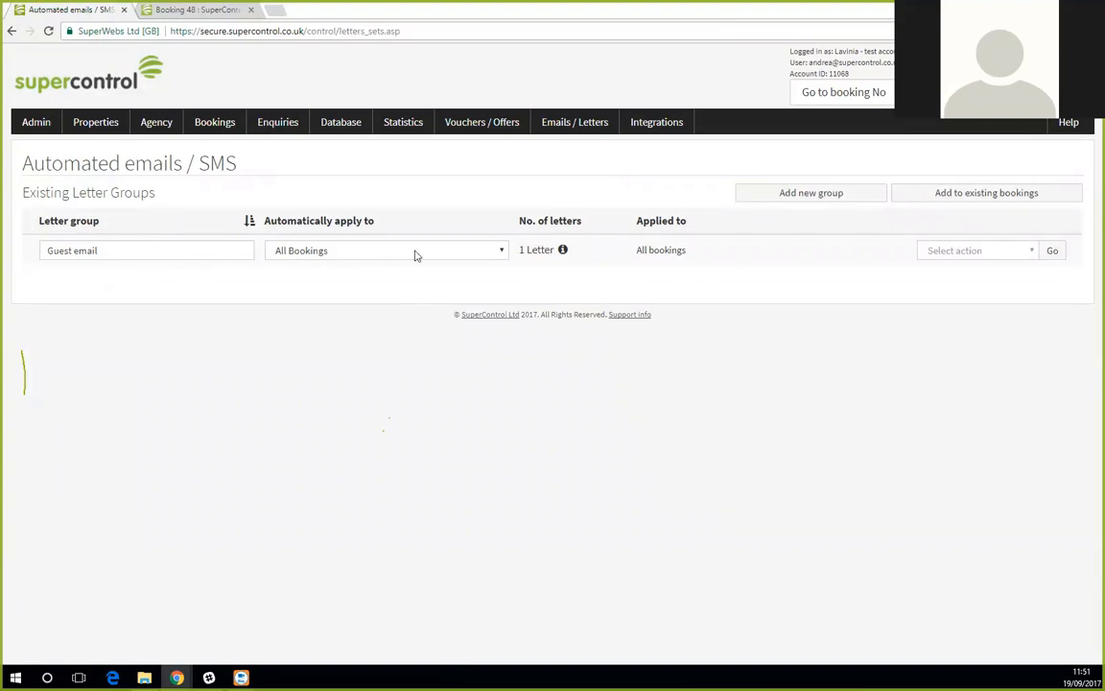
# Add a new Thank you letter to the Guest email group
pyautogui.moveTo(565, 251)
pyautogui.click(1006, 251)
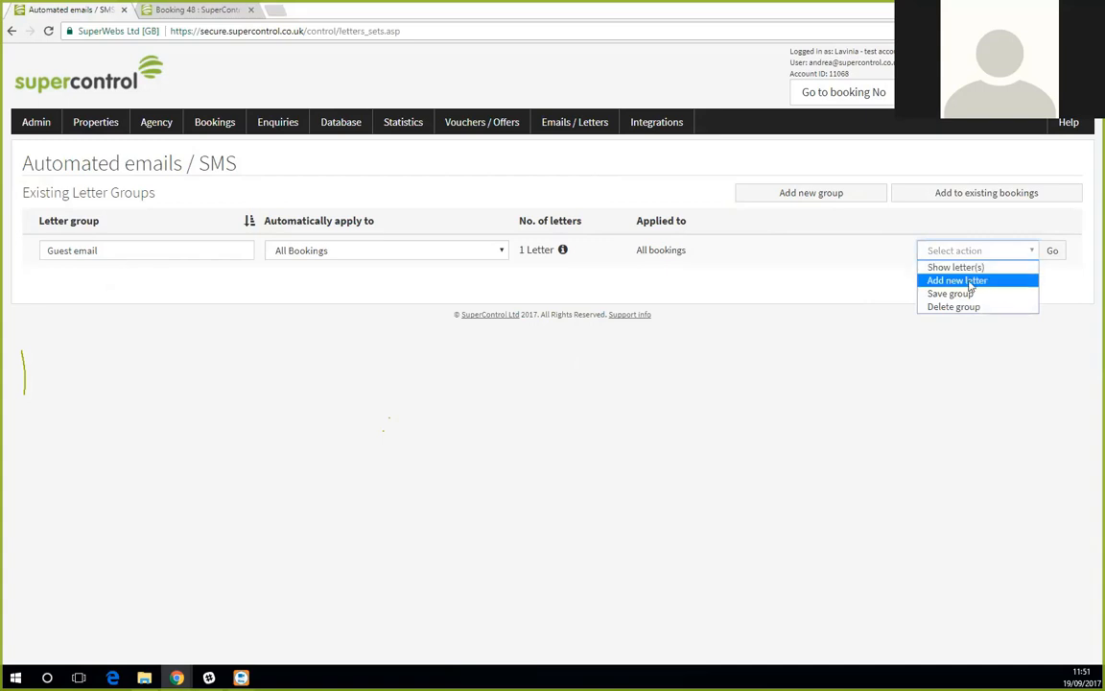
pyautogui.click(970, 282)
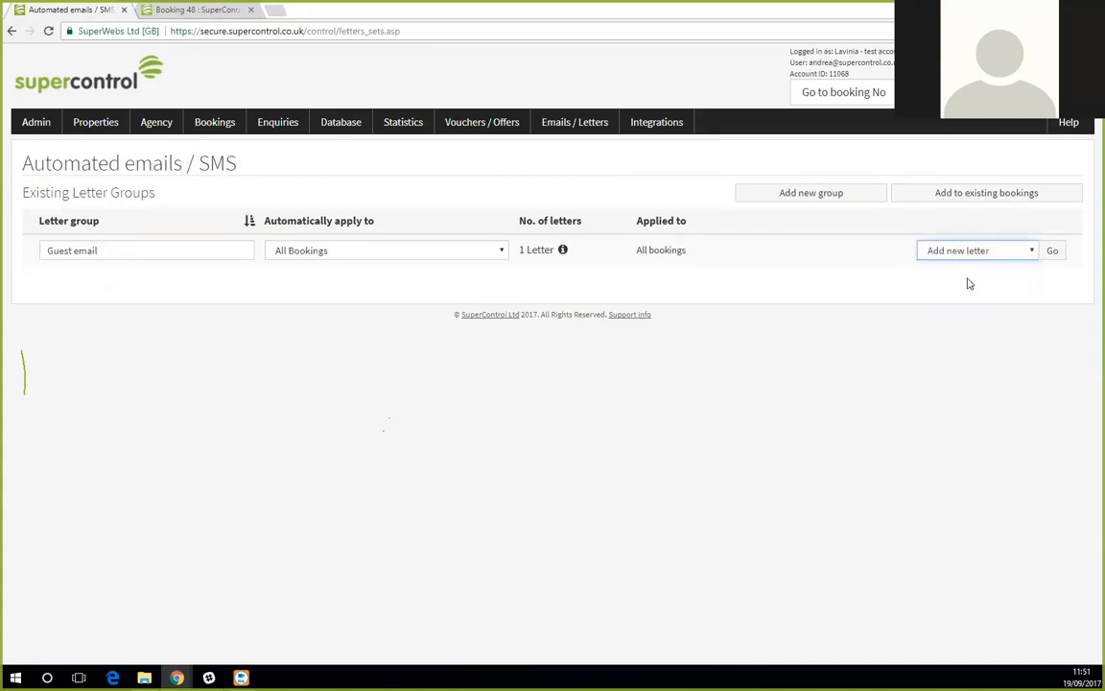
pyautogui.click(1055, 252)
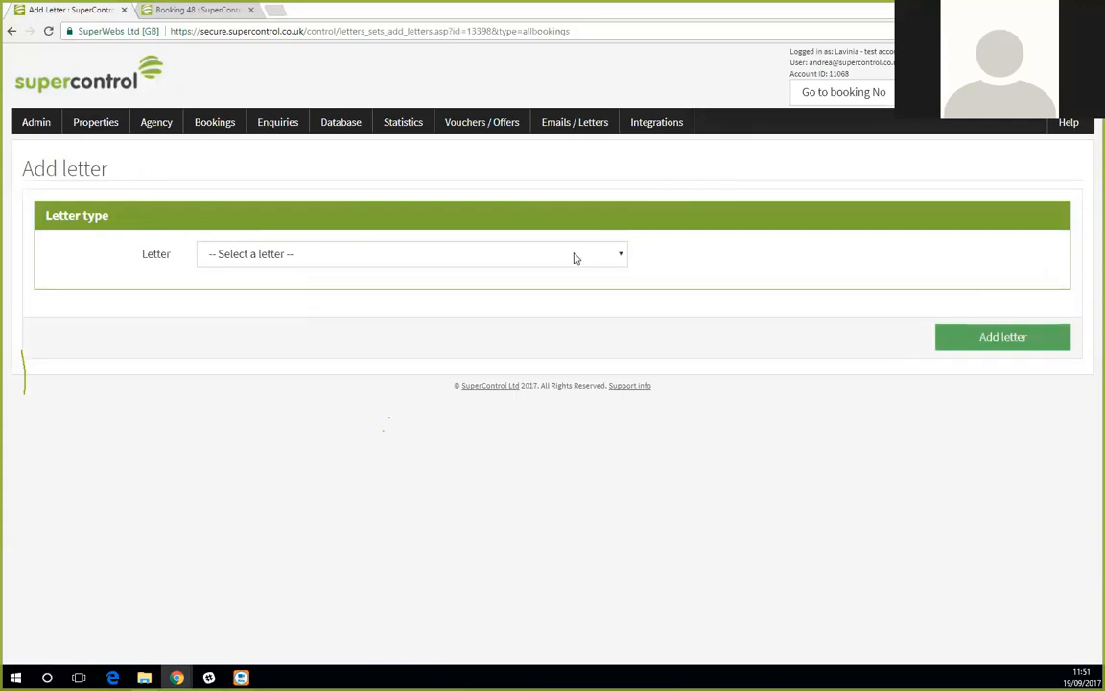
pyautogui.click(525, 256)
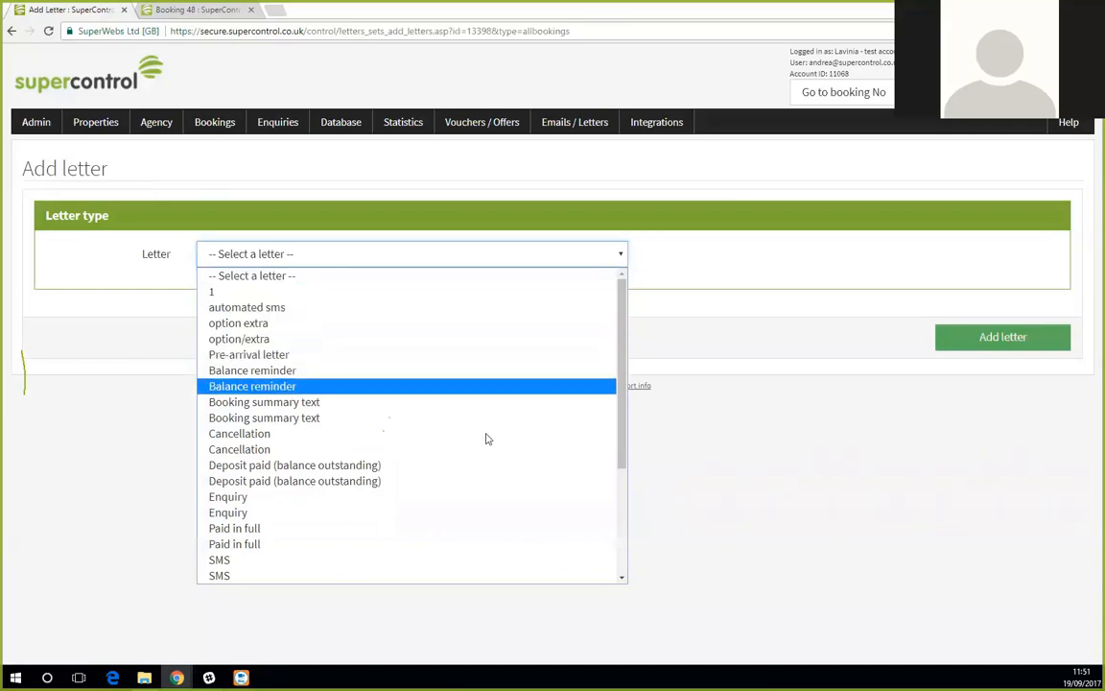
pyautogui.scroll(-4, 481, 426)
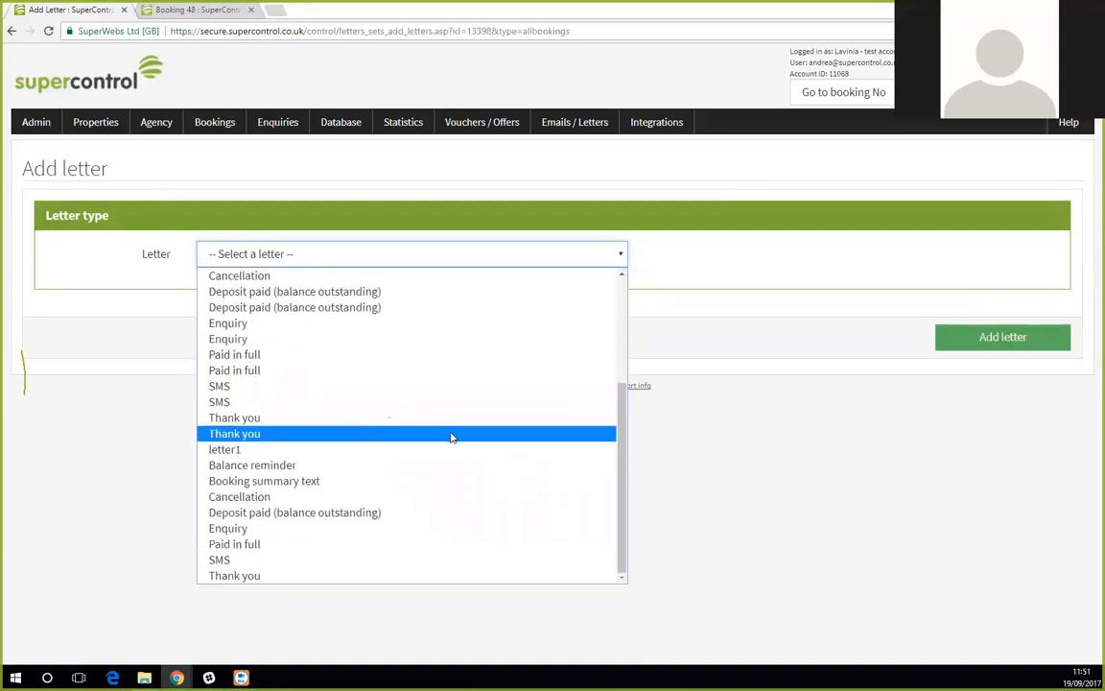
pyautogui.click(327, 434)
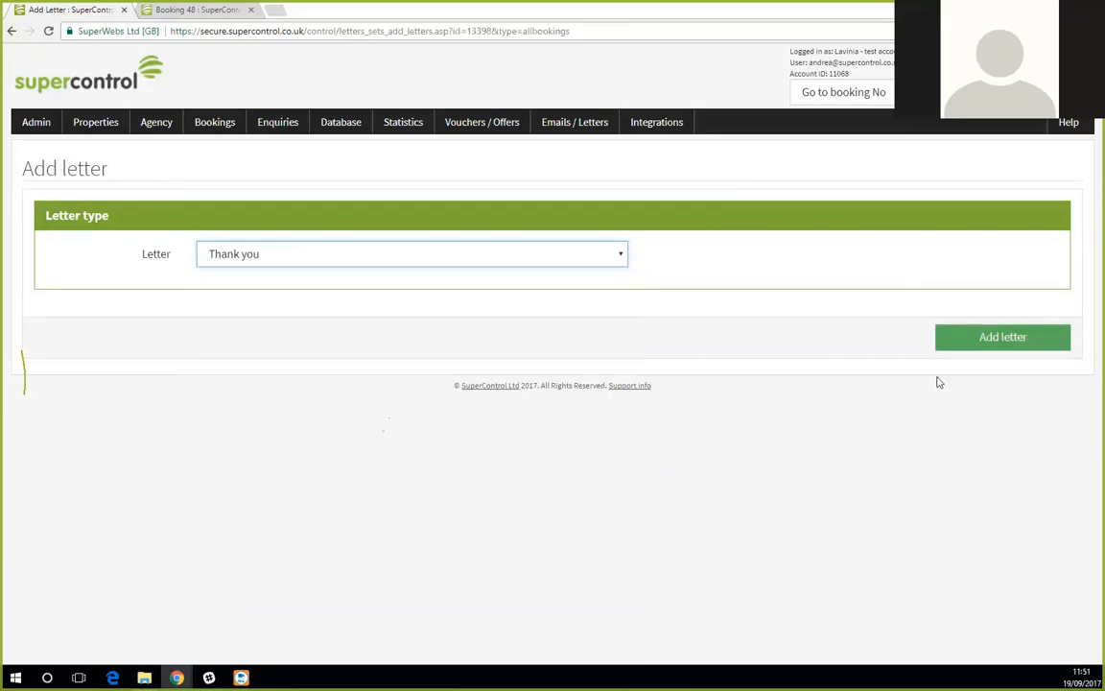
pyautogui.click(991, 339)
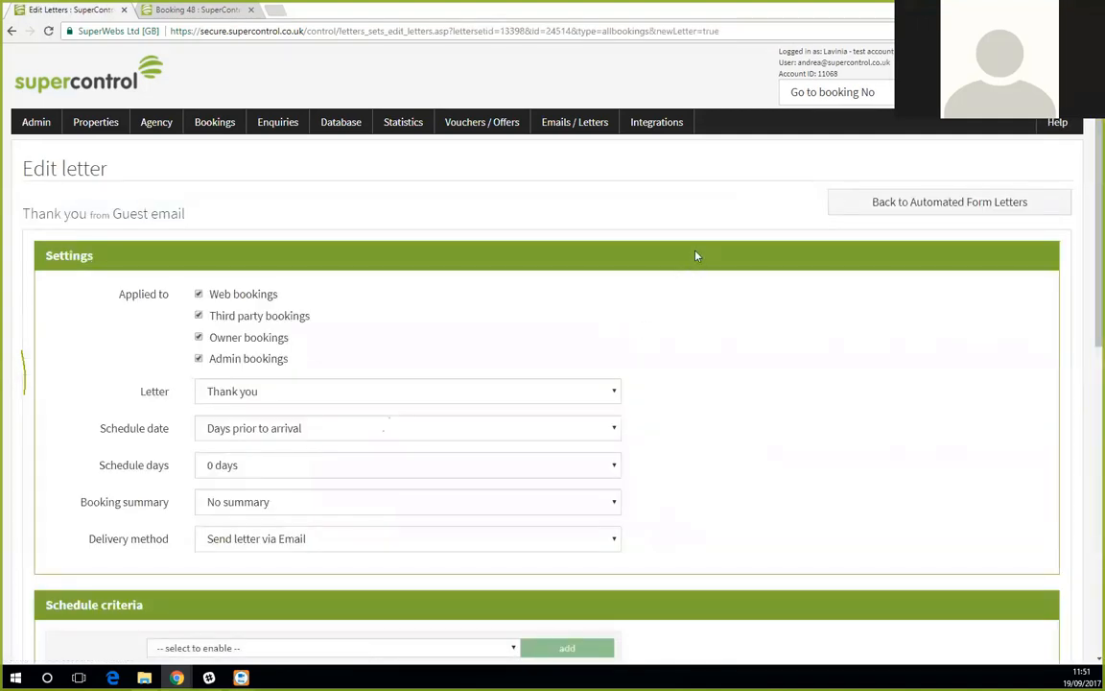
# Schedule the Thank you letter for 7 days, using Days post departure as the schedule date
pyautogui.scroll(-1, 695, 251)
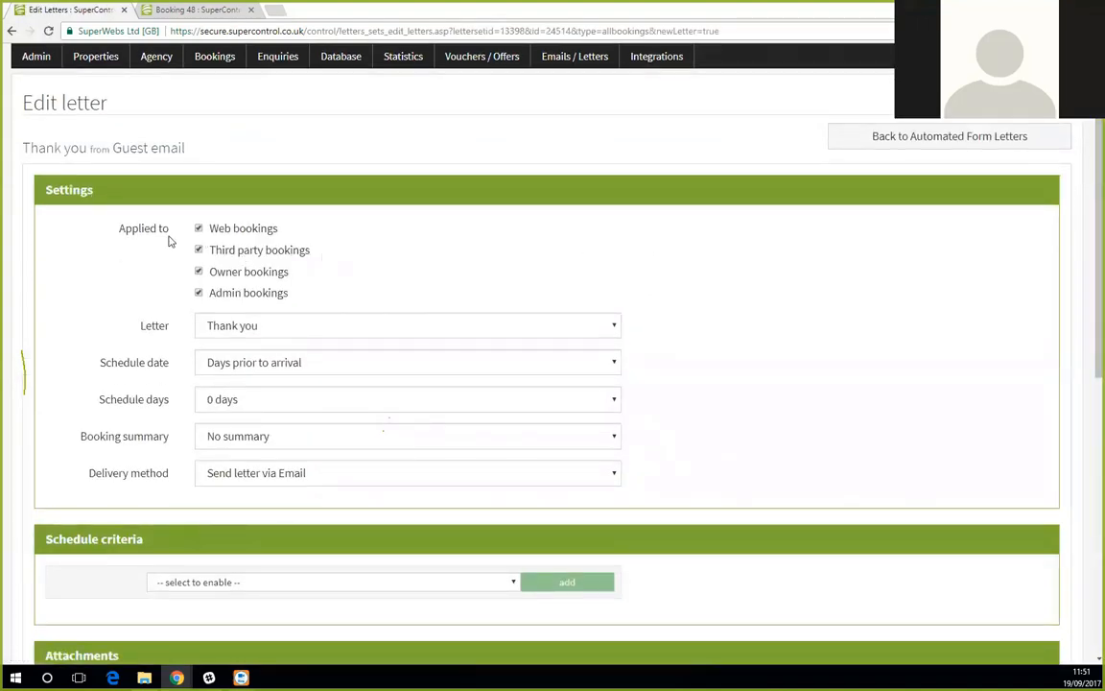
pyautogui.moveTo(117, 228); pyautogui.dragTo(169, 229)
pyautogui.click(273, 373)
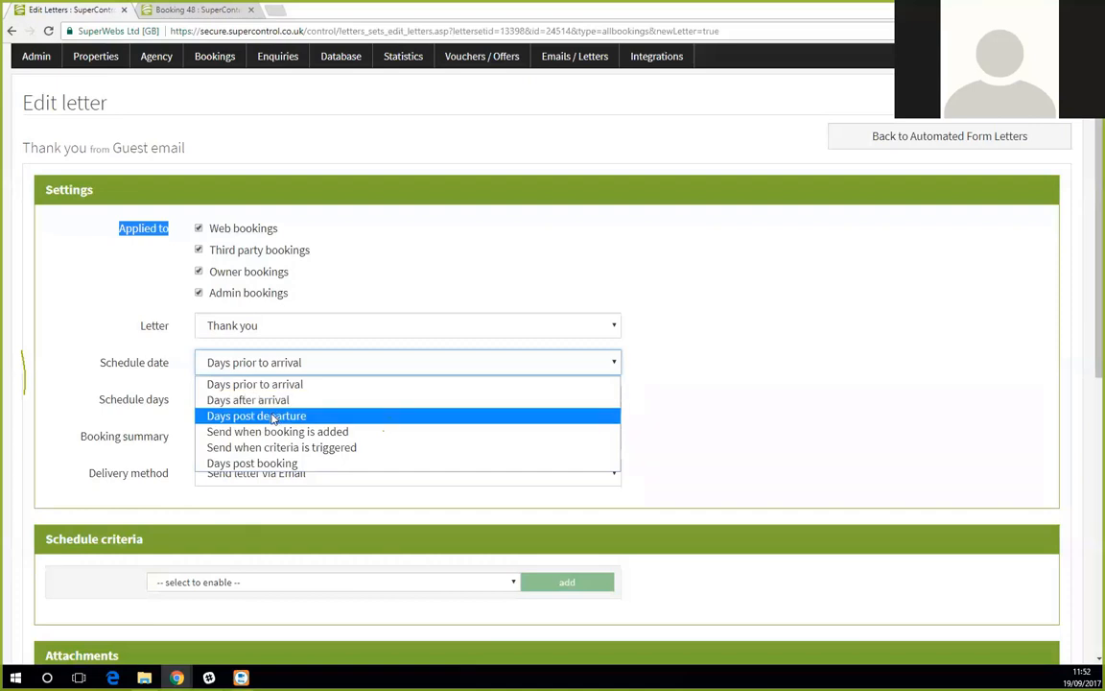
pyautogui.click(273, 416)
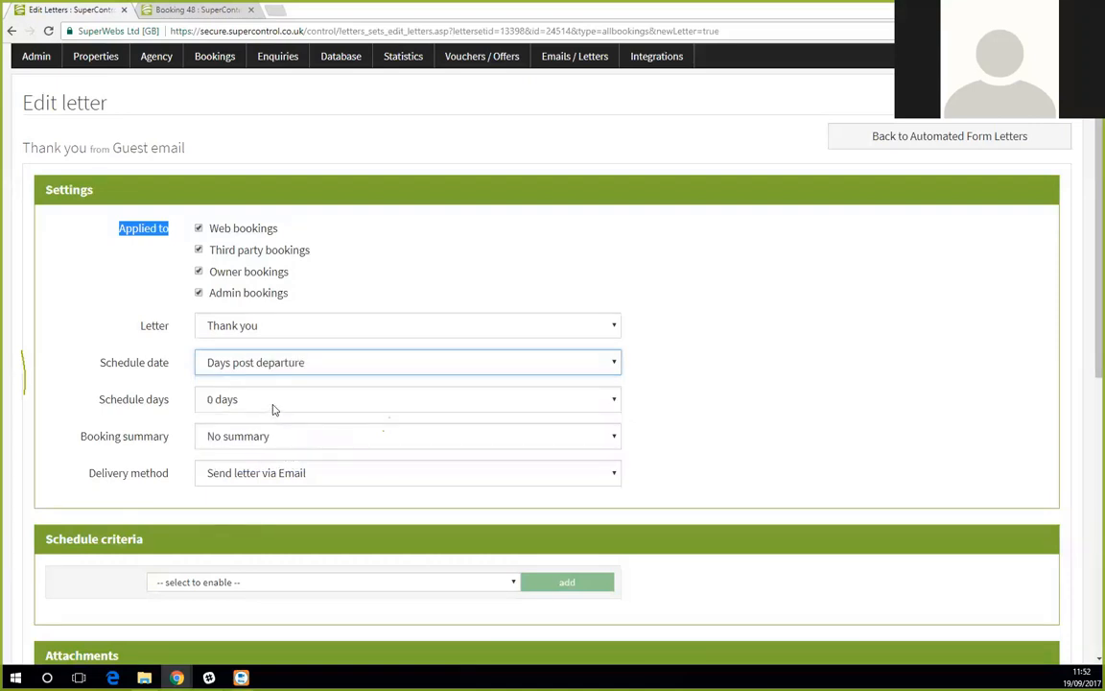
pyautogui.click(273, 404)
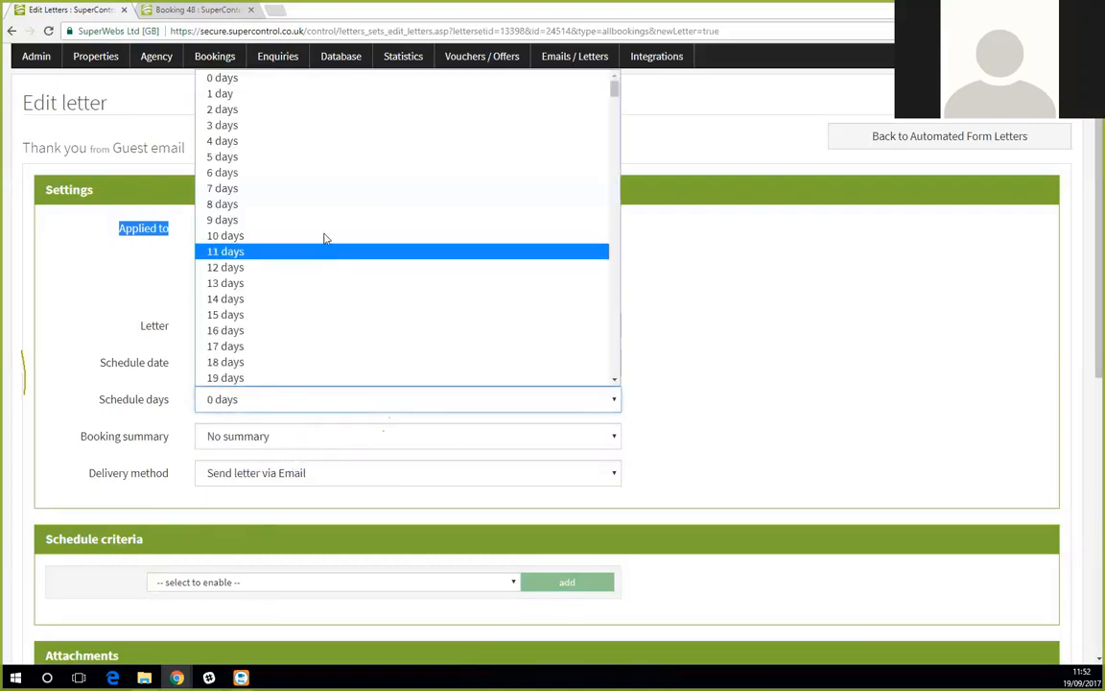
pyautogui.click(326, 191)
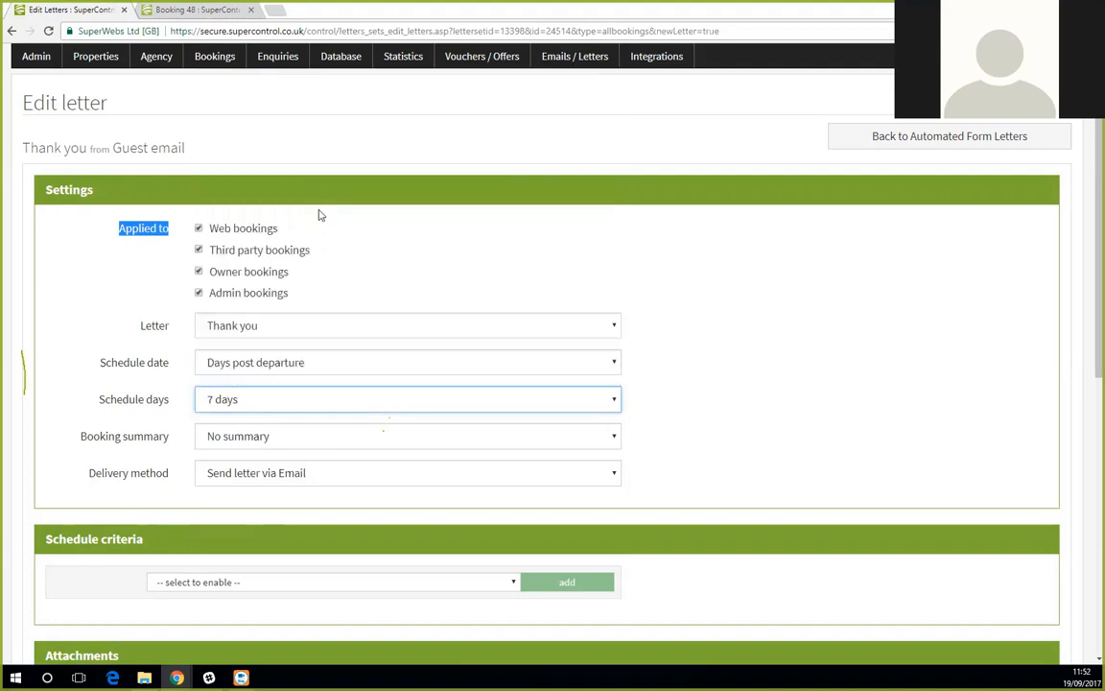
# Add Always send as the Thank you letter's schedule criterion
pyautogui.scroll(-1, 288, 370)
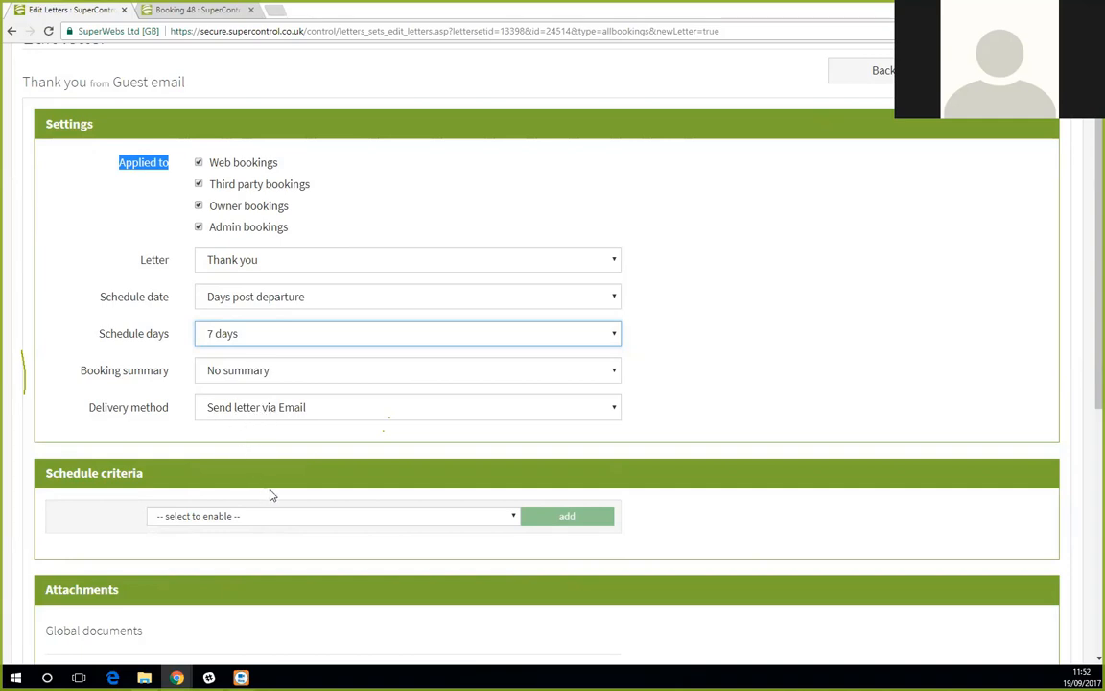
pyautogui.click(228, 518)
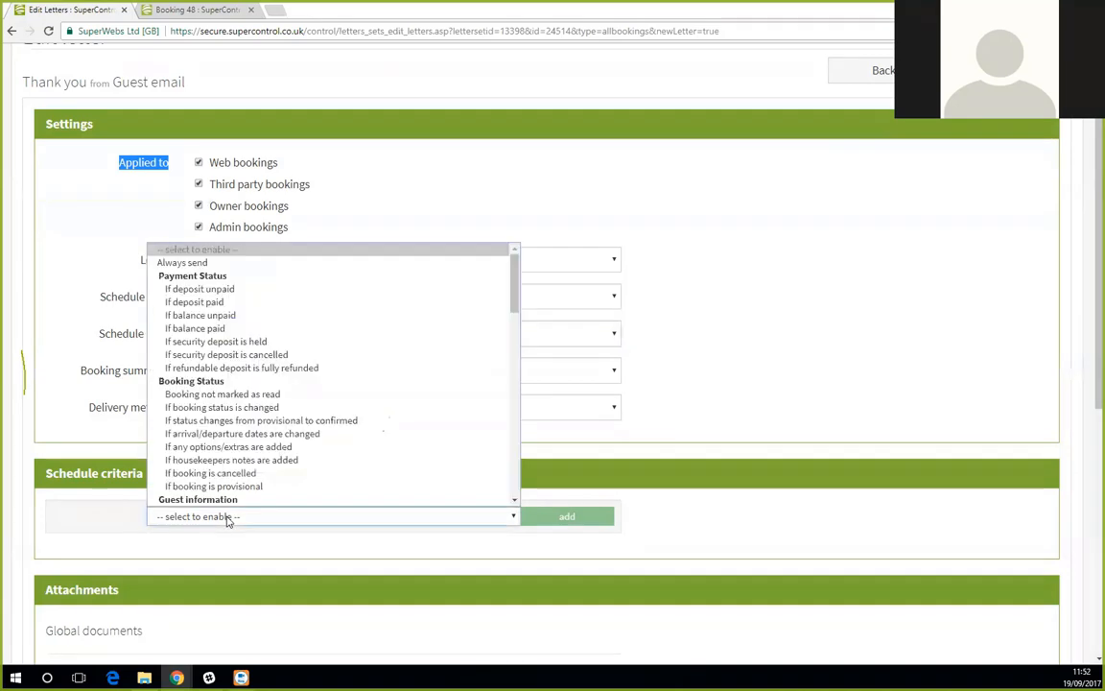
pyautogui.click(296, 263)
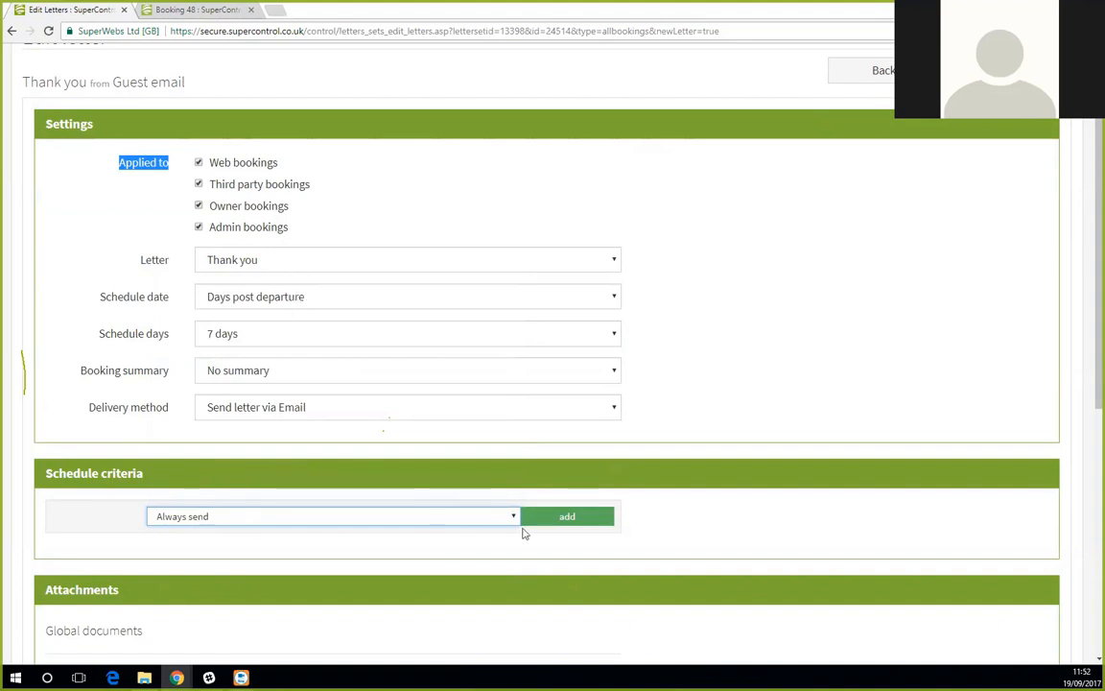
pyautogui.click(456, 519)
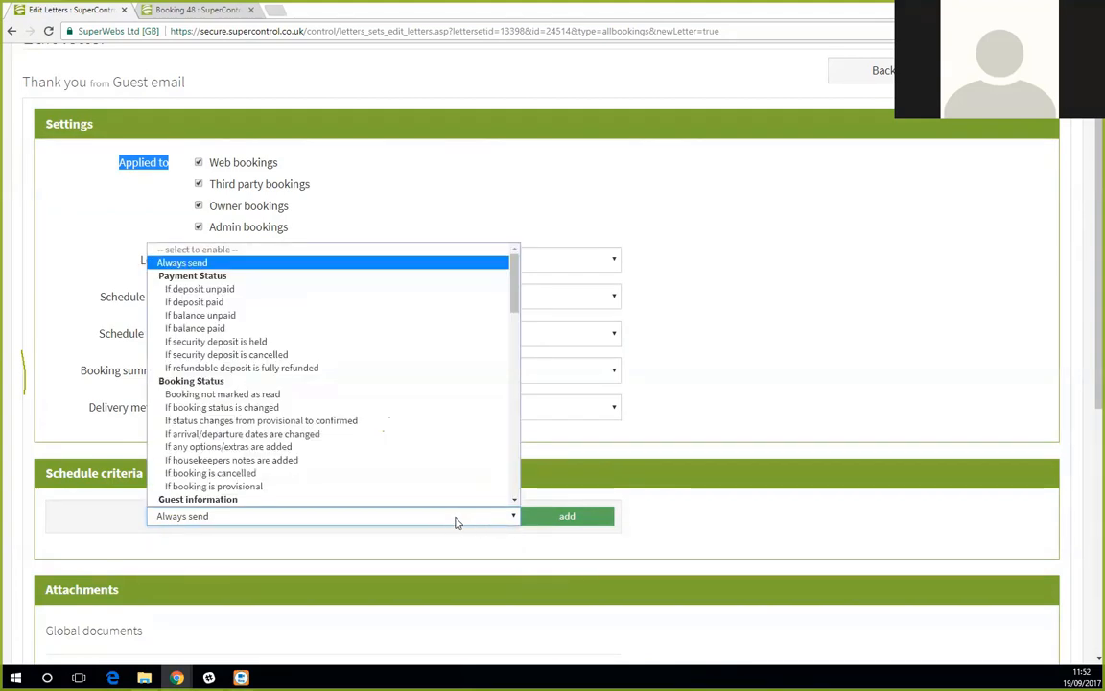
pyautogui.click(394, 269)
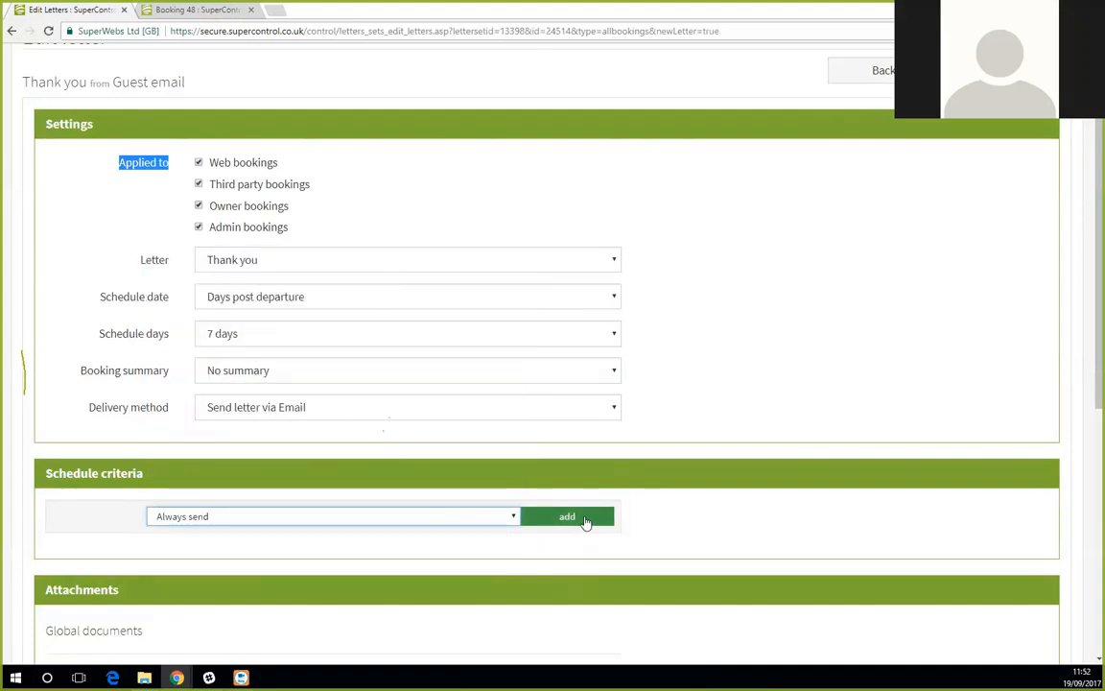
pyautogui.click(533, 519)
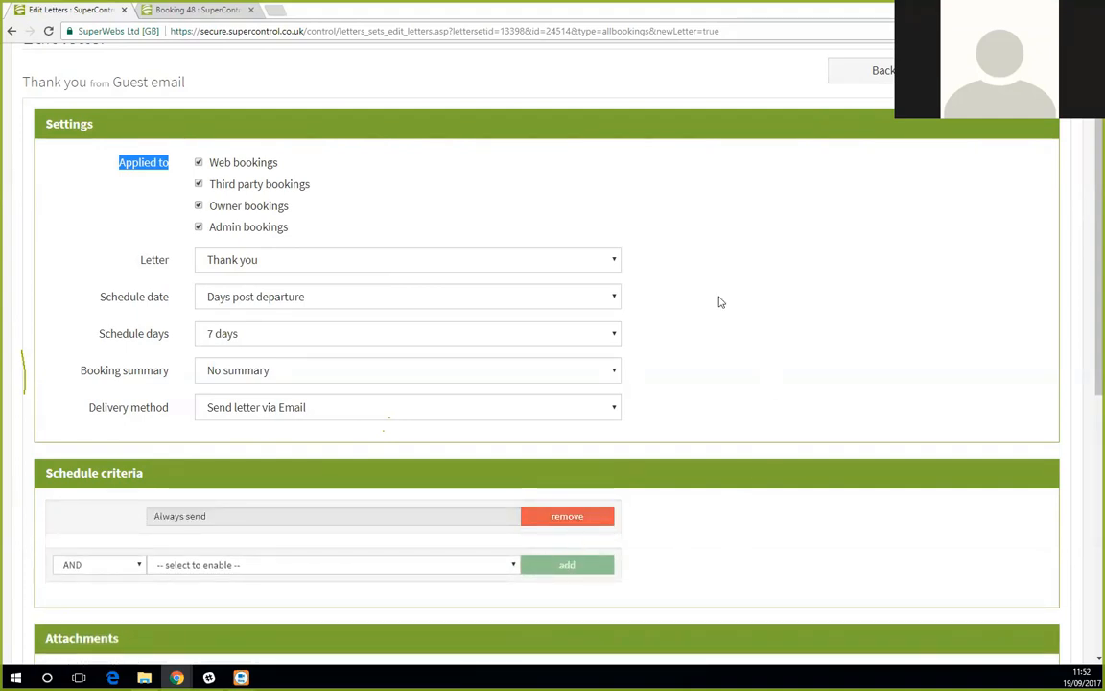
# Set the Guest as the Thank you letter's to recipient and update the letter
pyautogui.scroll(-2, 703, 269)
pyautogui.scroll(-2, 704, 229)
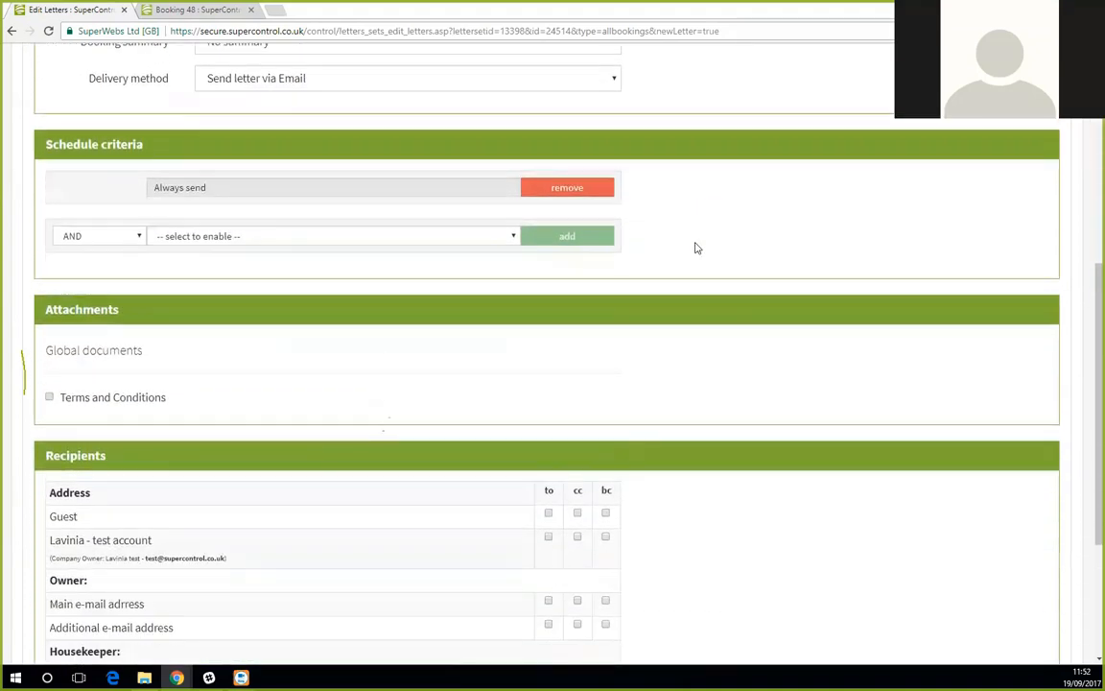
pyautogui.moveTo(120, 310); pyautogui.dragTo(43, 310)
pyautogui.scroll(-1, 402, 311)
pyautogui.scroll(-1, 402, 311)
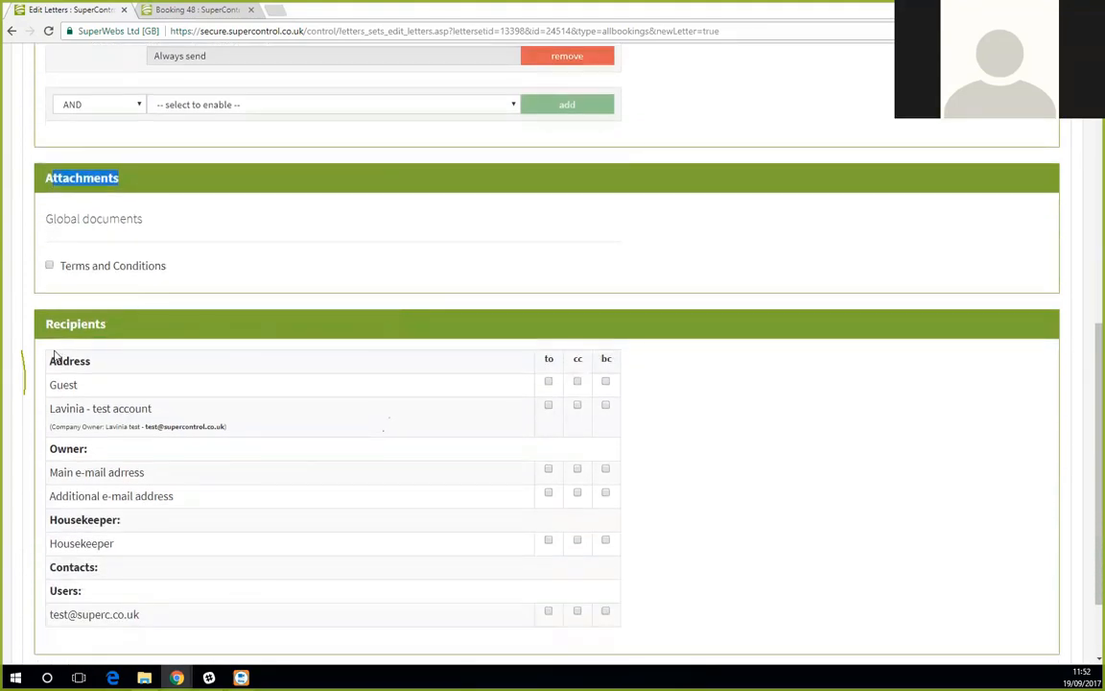
pyautogui.click(548, 382)
pyautogui.scroll(-2, 837, 350)
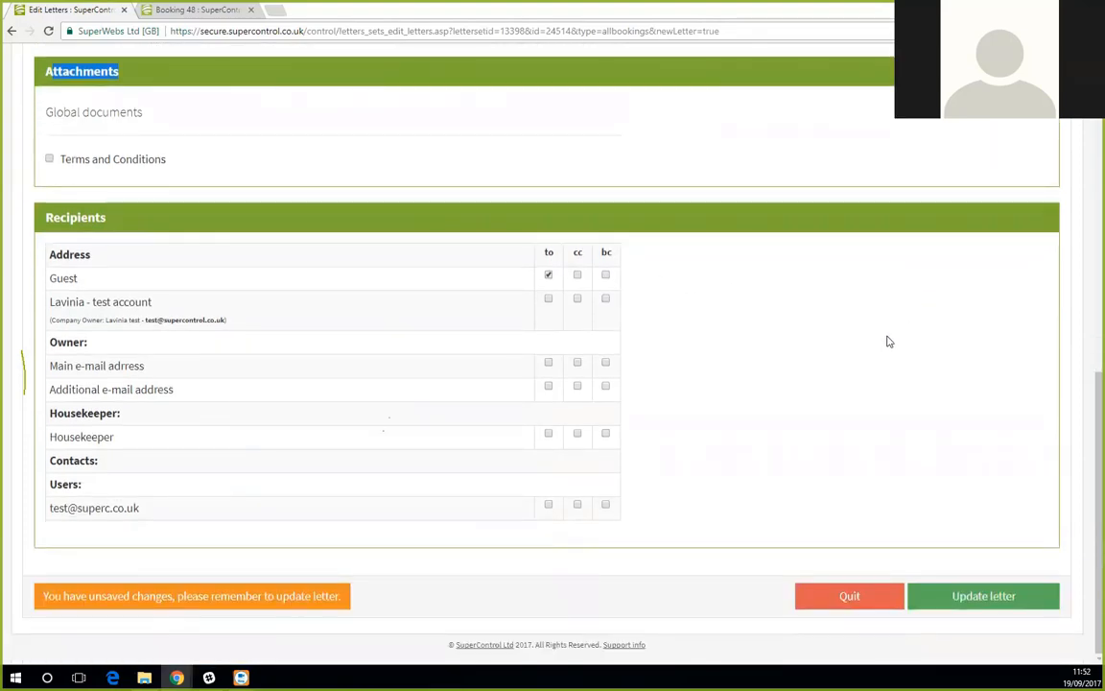
pyautogui.click(985, 597)
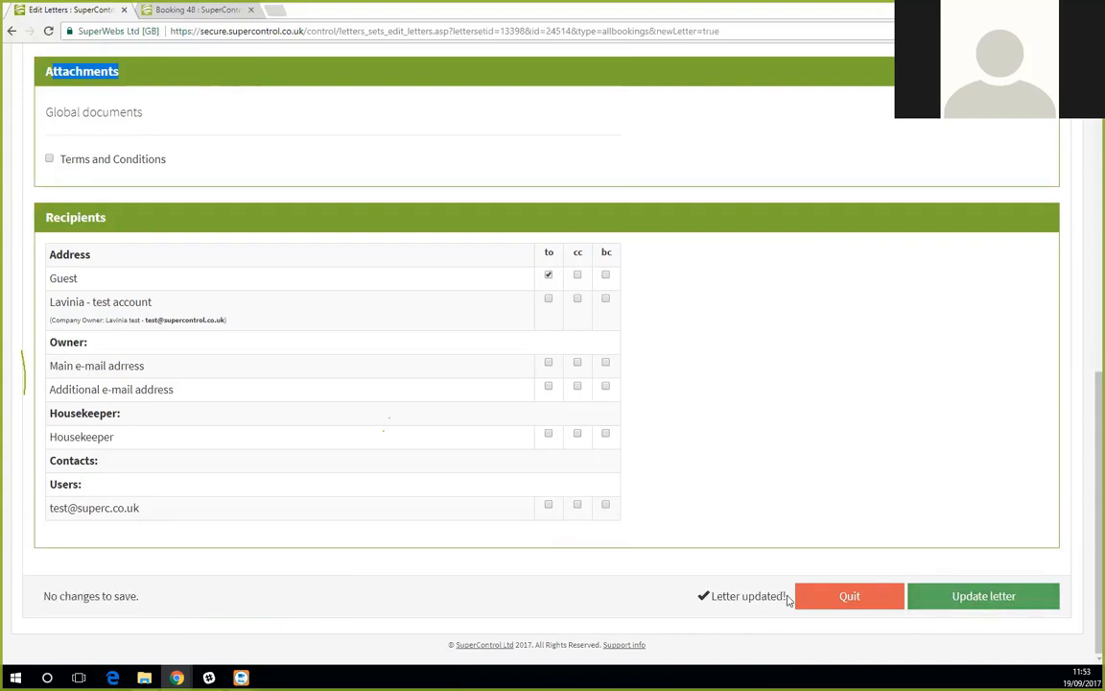
pyautogui.moveTo(786, 595); pyautogui.dragTo(697, 597)
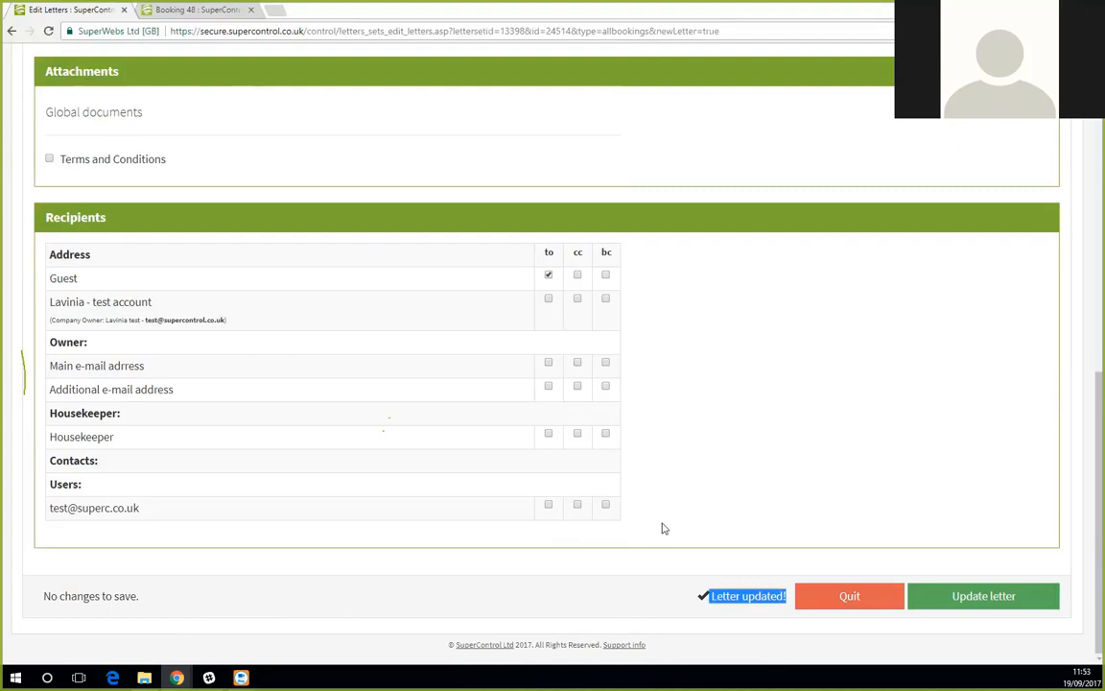
# Leave the letter and open the Automated emails / SMS overview of existing letter groups
pyautogui.scroll(5, 888, 411)
pyautogui.scroll(2, 899, 351)
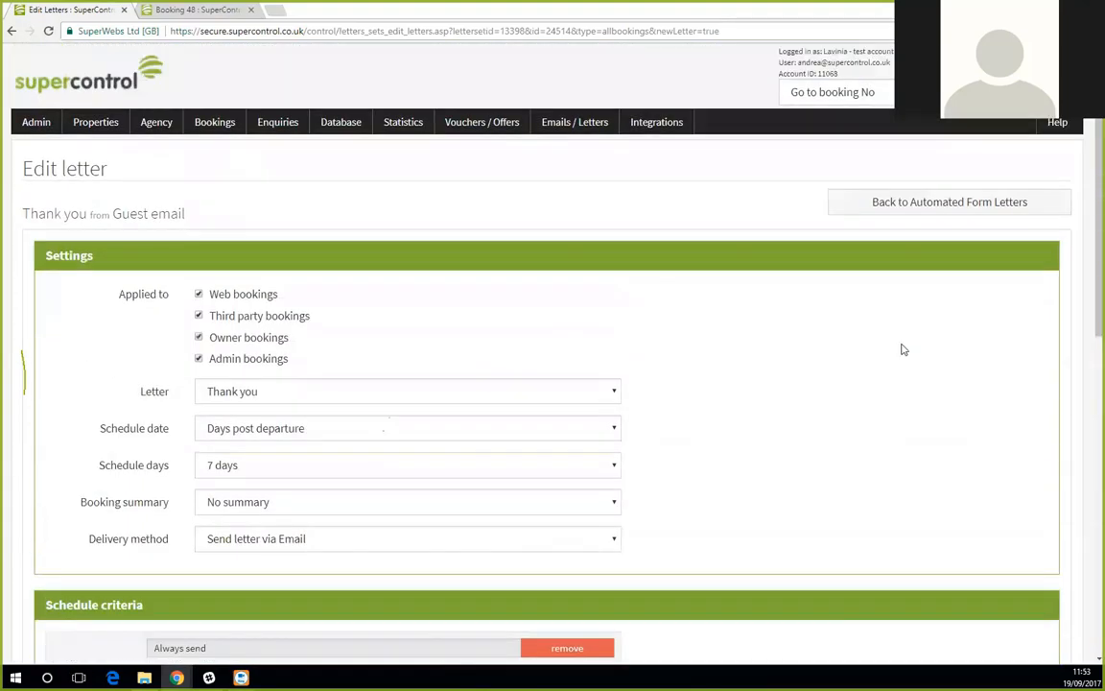
pyautogui.click(560, 134)
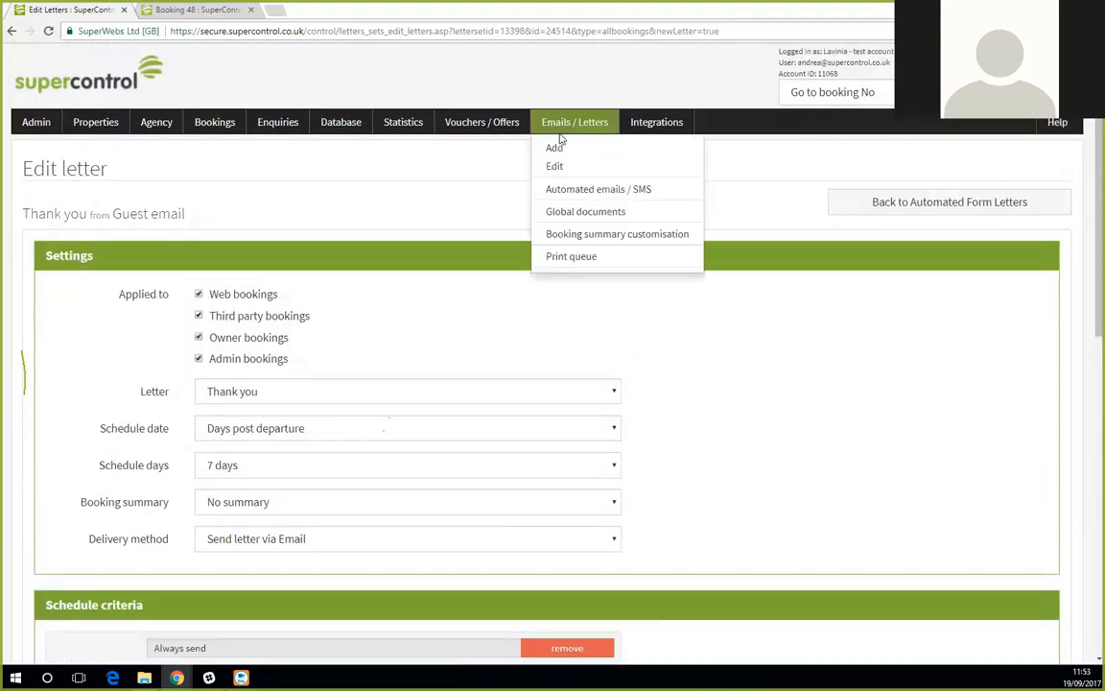
pyautogui.click(588, 191)
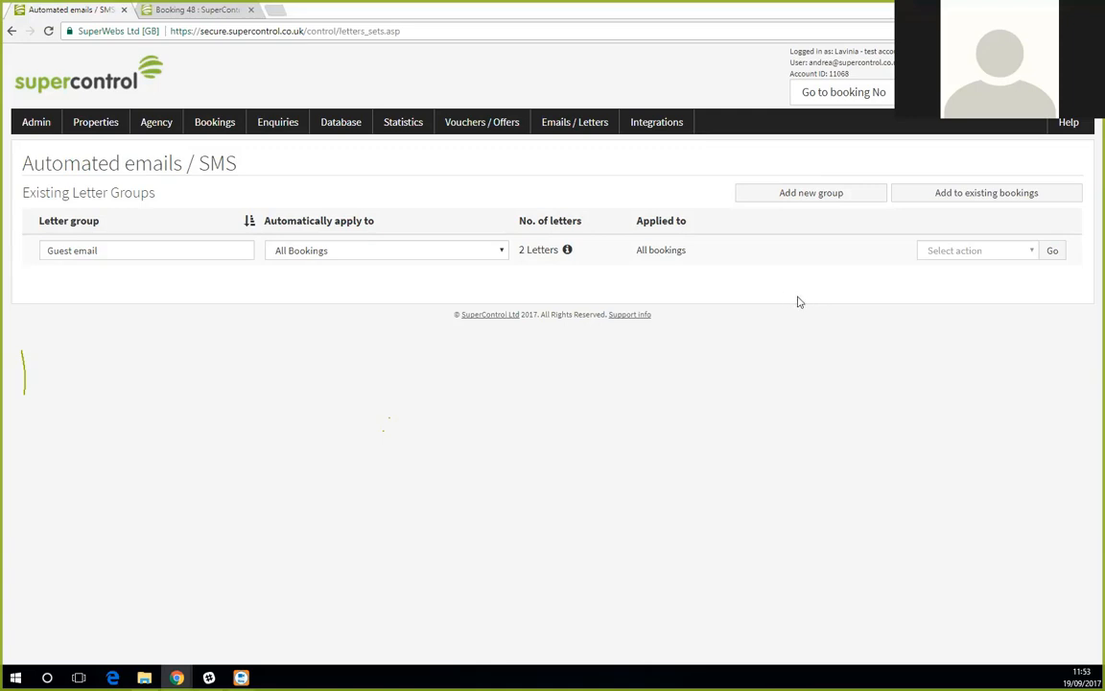
pyautogui.click(576, 125)
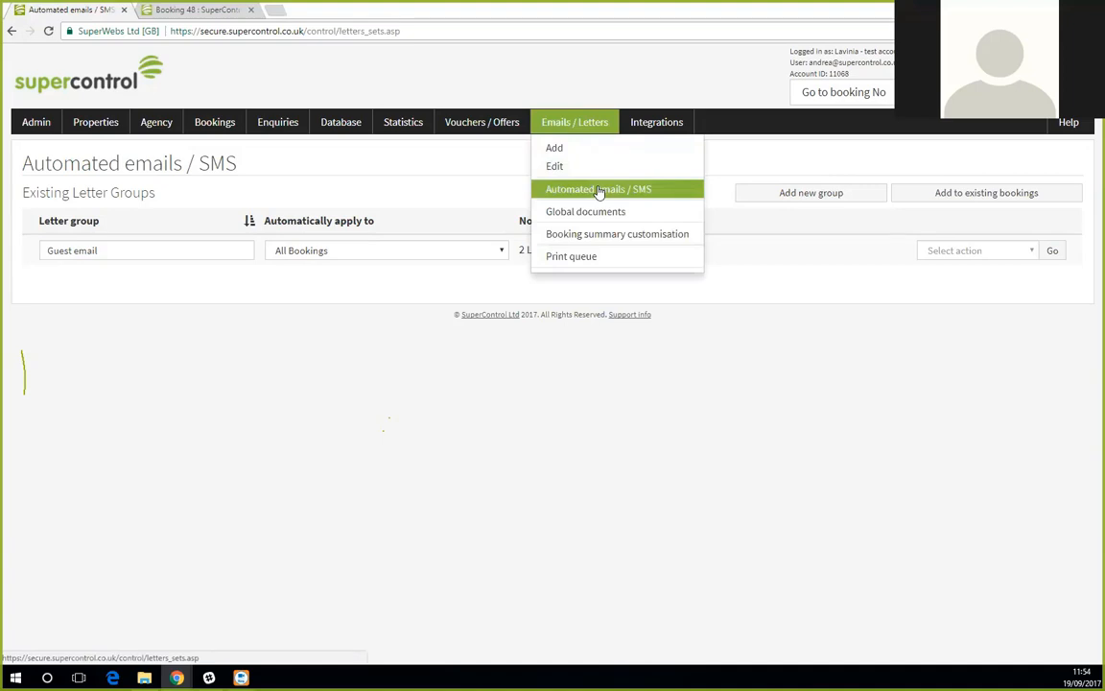
# Start adding letter groups to existing bookings, selecting by Date of booking from 2017-09-19 to 2017-09-19
pyautogui.click(971, 201)
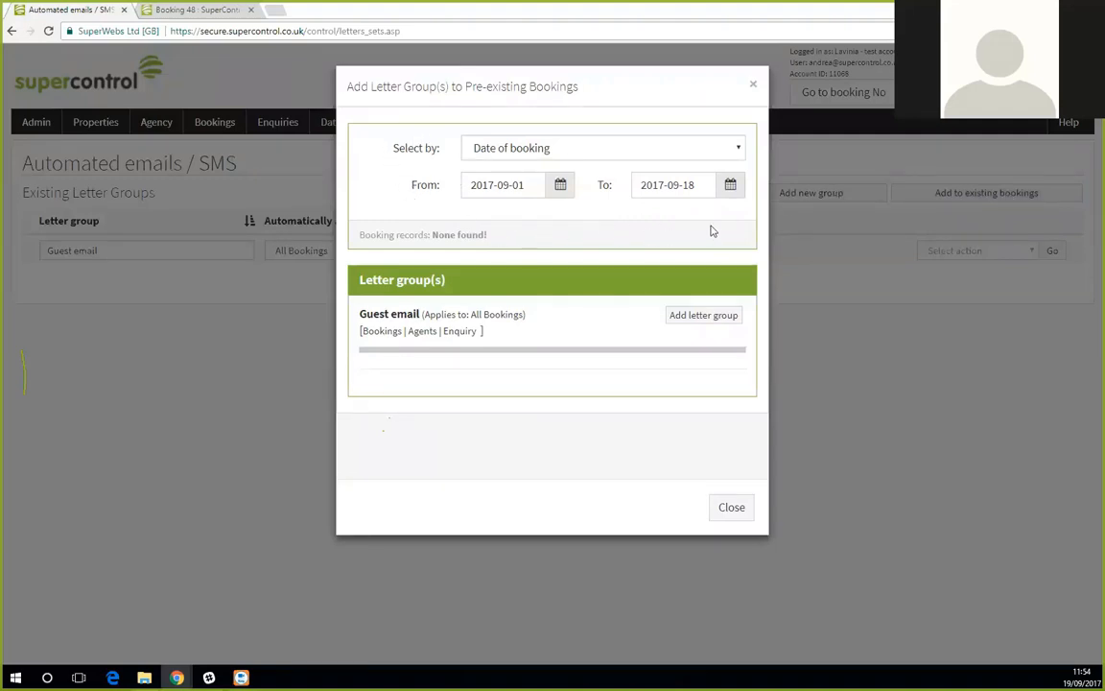
pyautogui.click(677, 146)
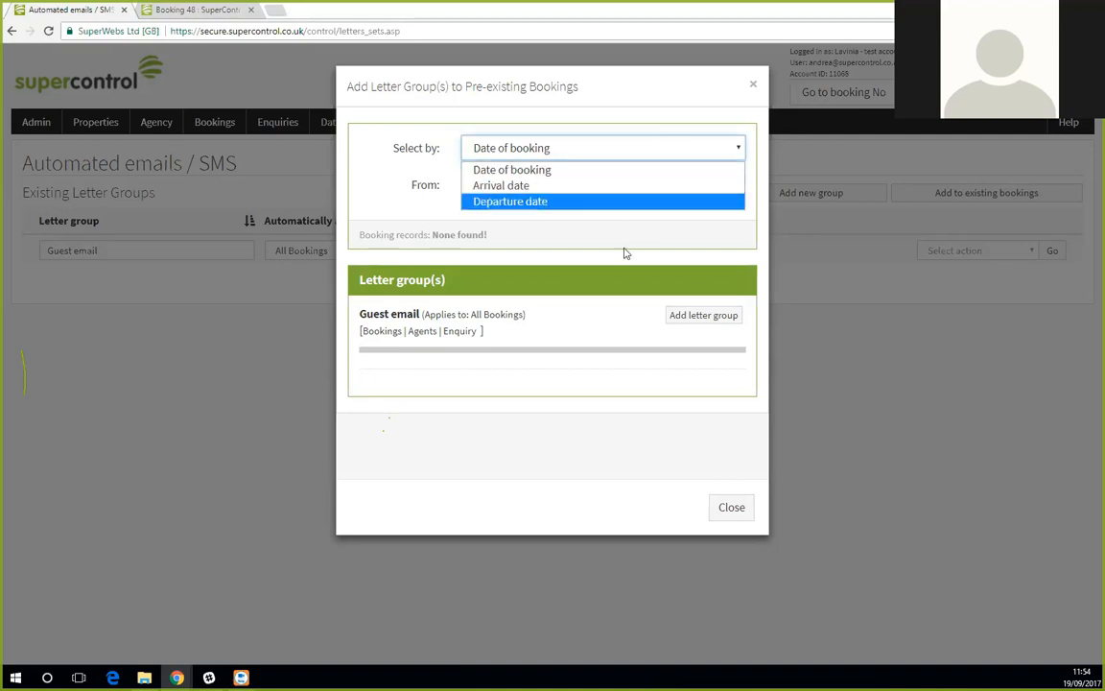
pyautogui.click(563, 228)
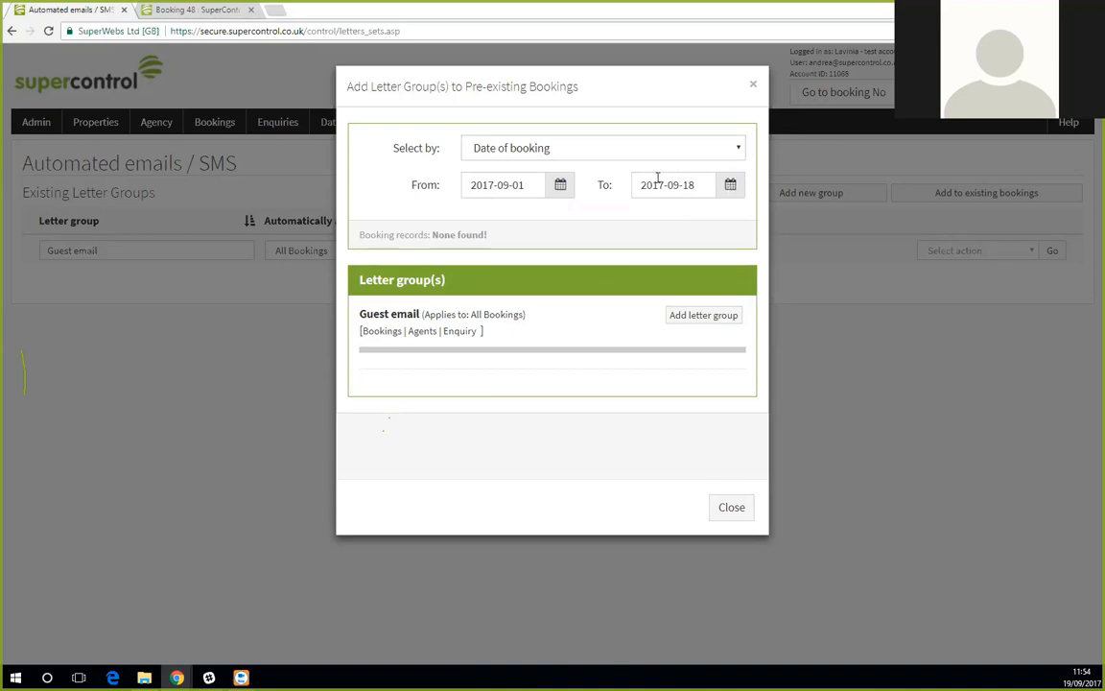
pyautogui.click(727, 190)
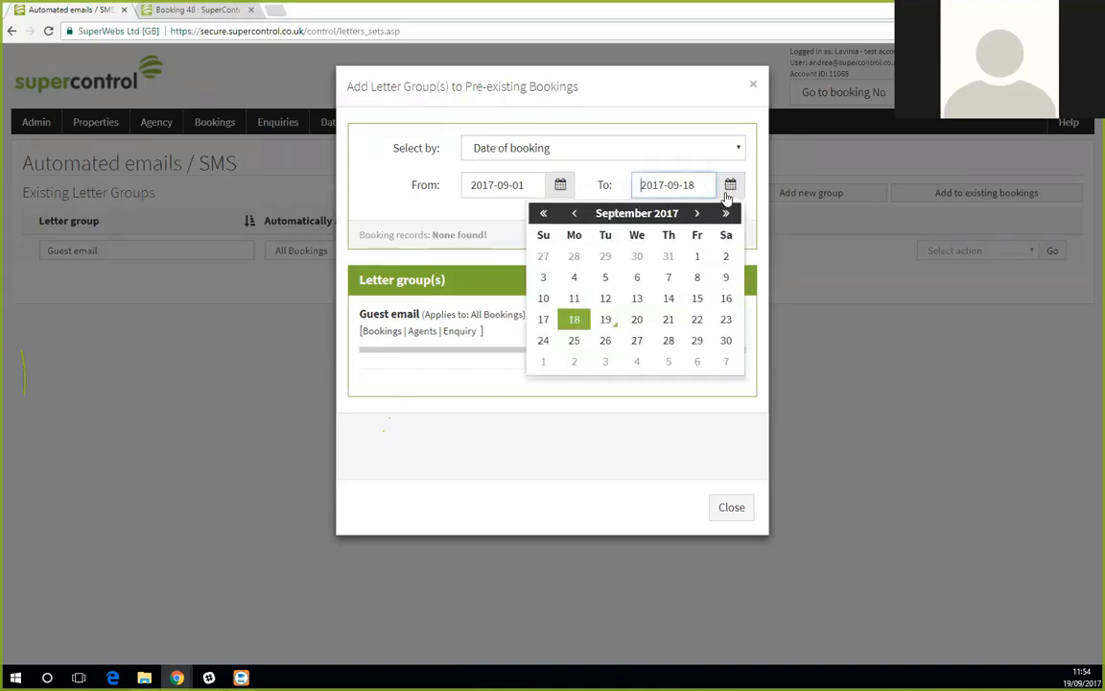
pyautogui.click(605, 319)
pyautogui.click(560, 188)
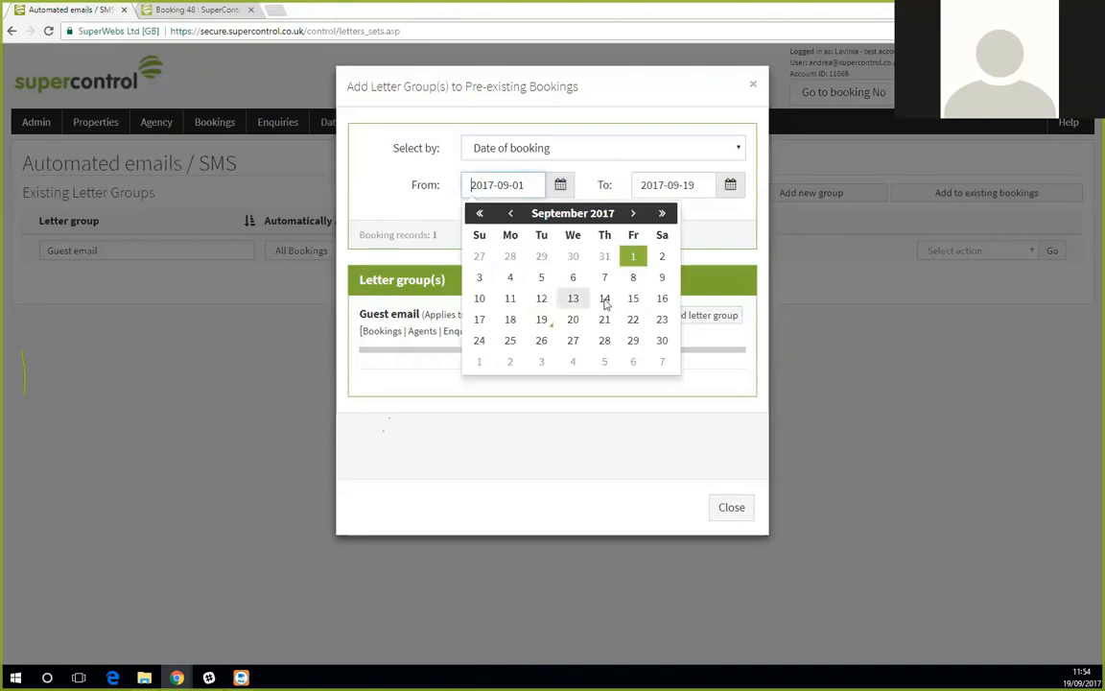
pyautogui.click(541, 319)
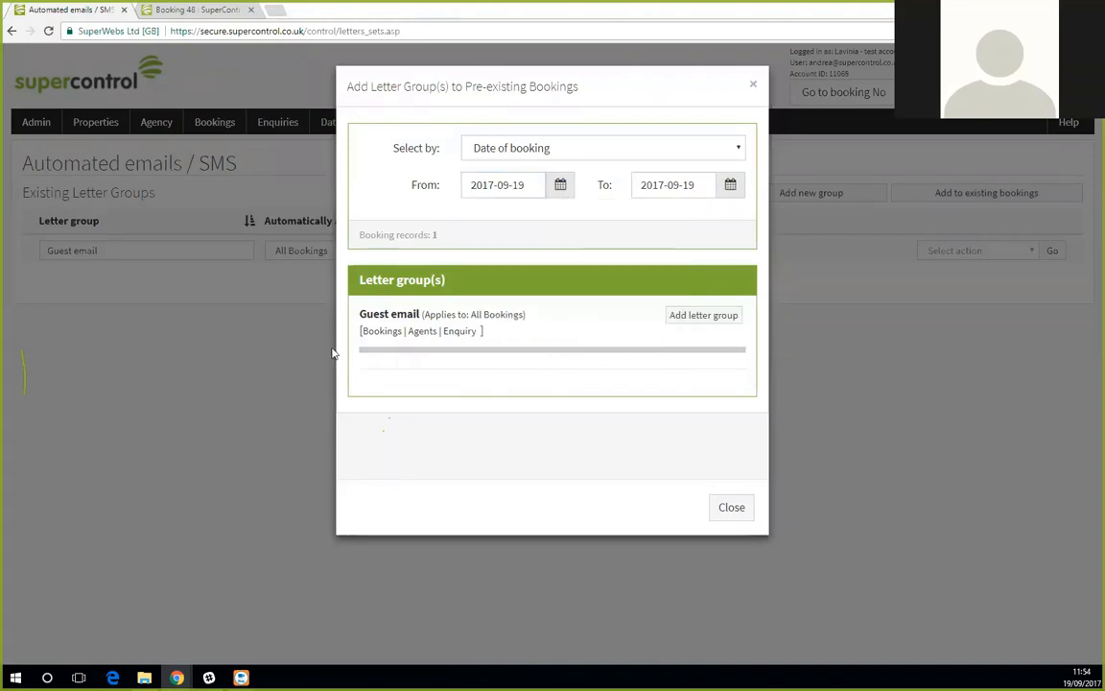
pyautogui.moveTo(437, 235); pyautogui.dragTo(350, 238)
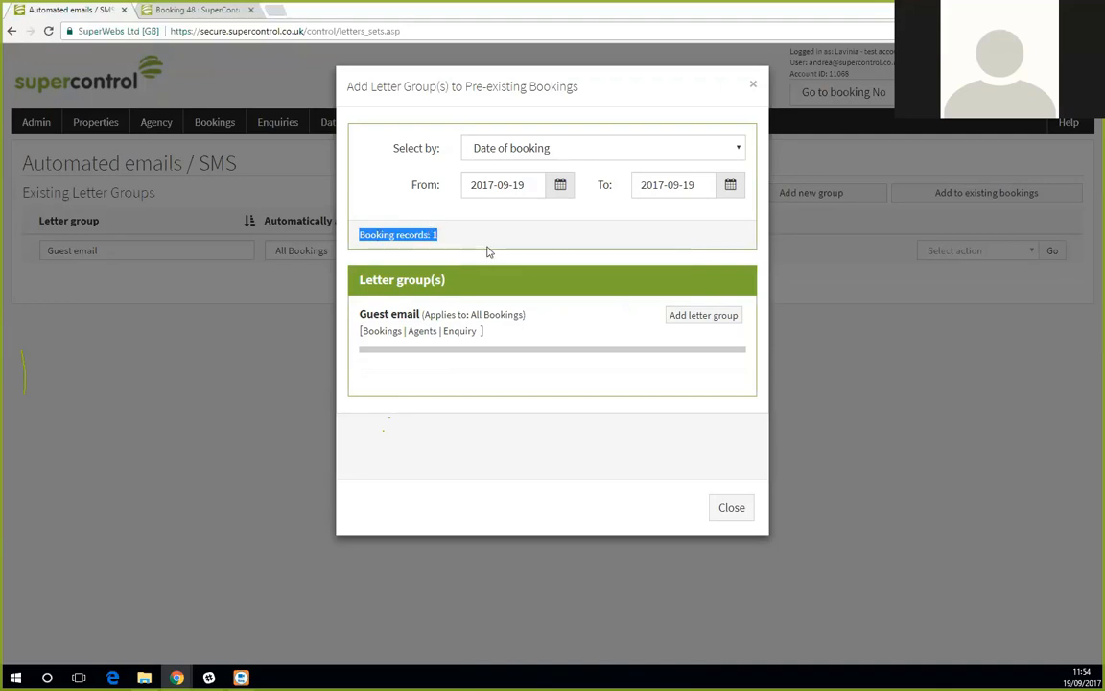
# Add the Guest email letter group to the selected pre-existing bookings, confirm it and close the dialog
pyautogui.click(713, 317)
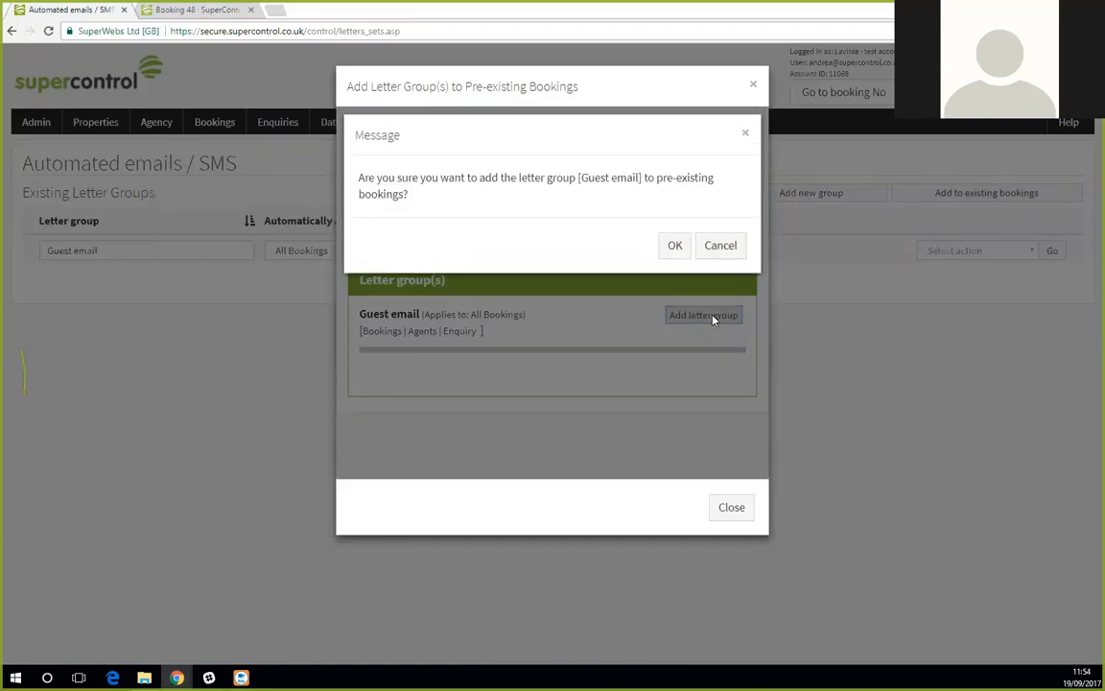
pyautogui.click(675, 247)
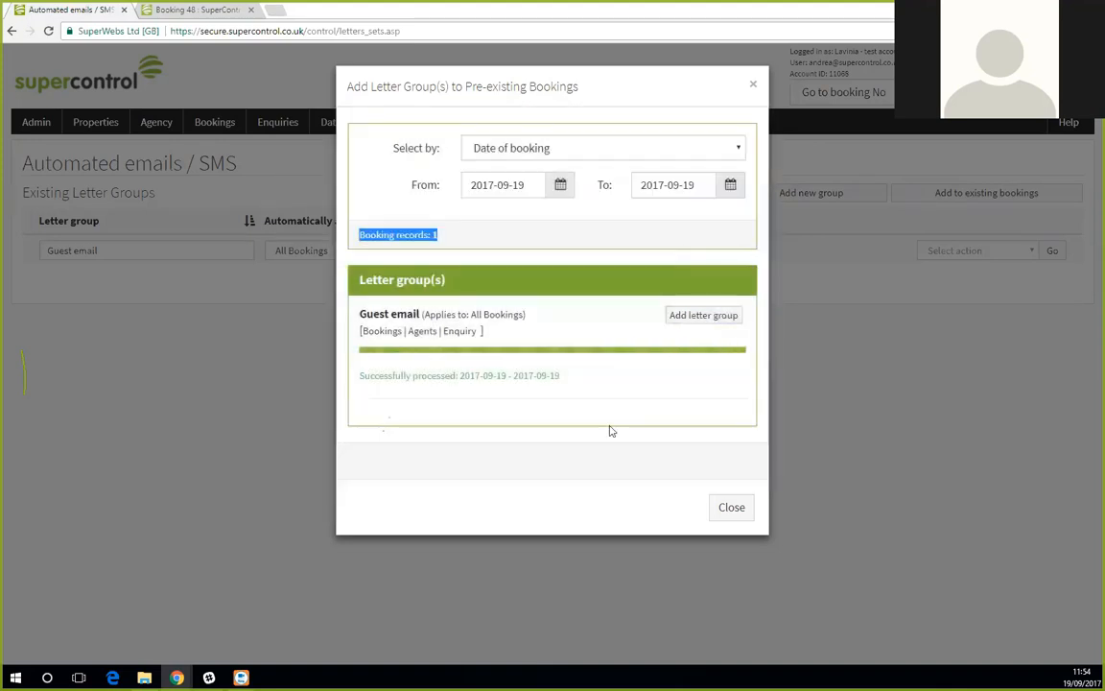
pyautogui.moveTo(363, 387); pyautogui.dragTo(527, 392)
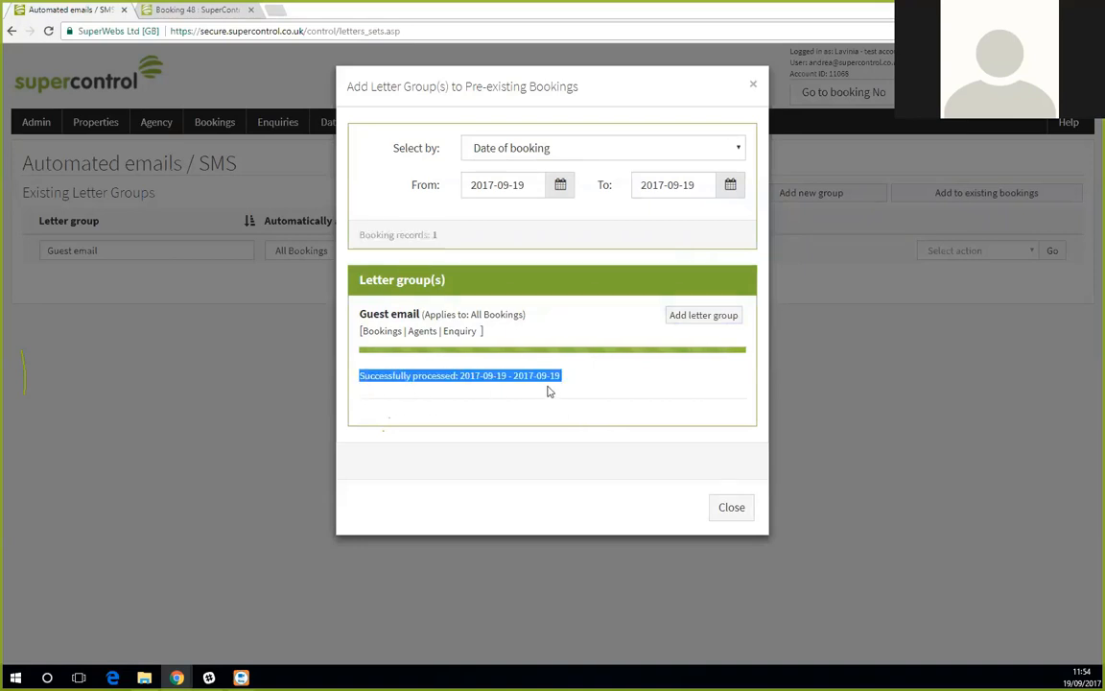
pyautogui.click(730, 507)
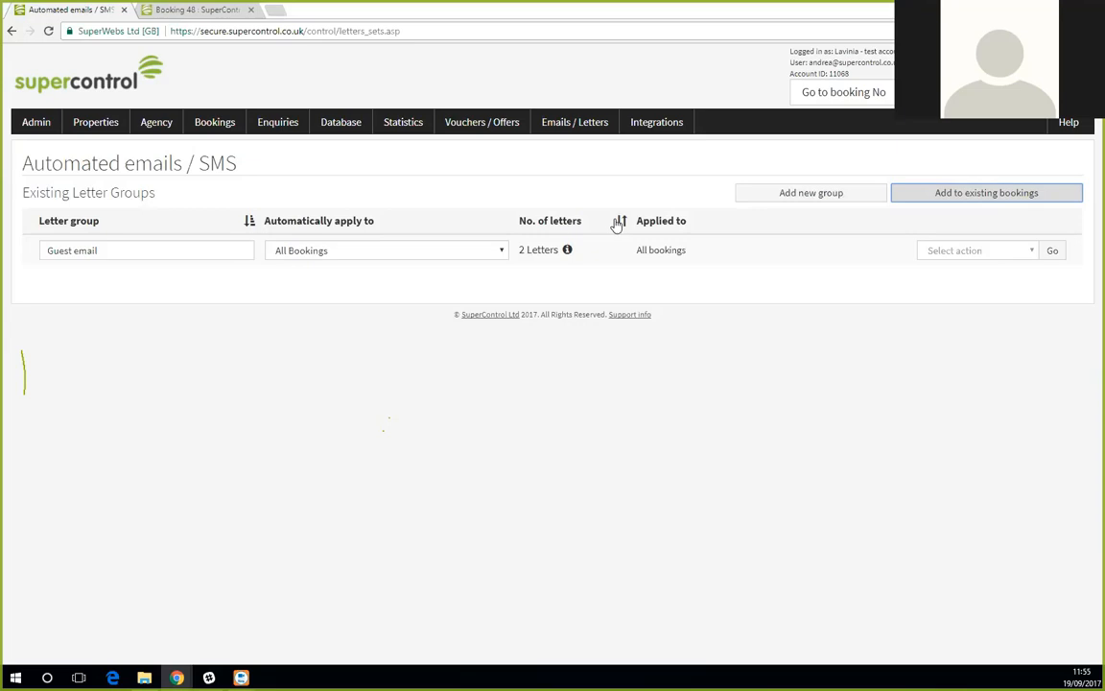
# Switch to the open test booking for the Cottage house and show its History & Correspondence
pyautogui.click(207, 10)
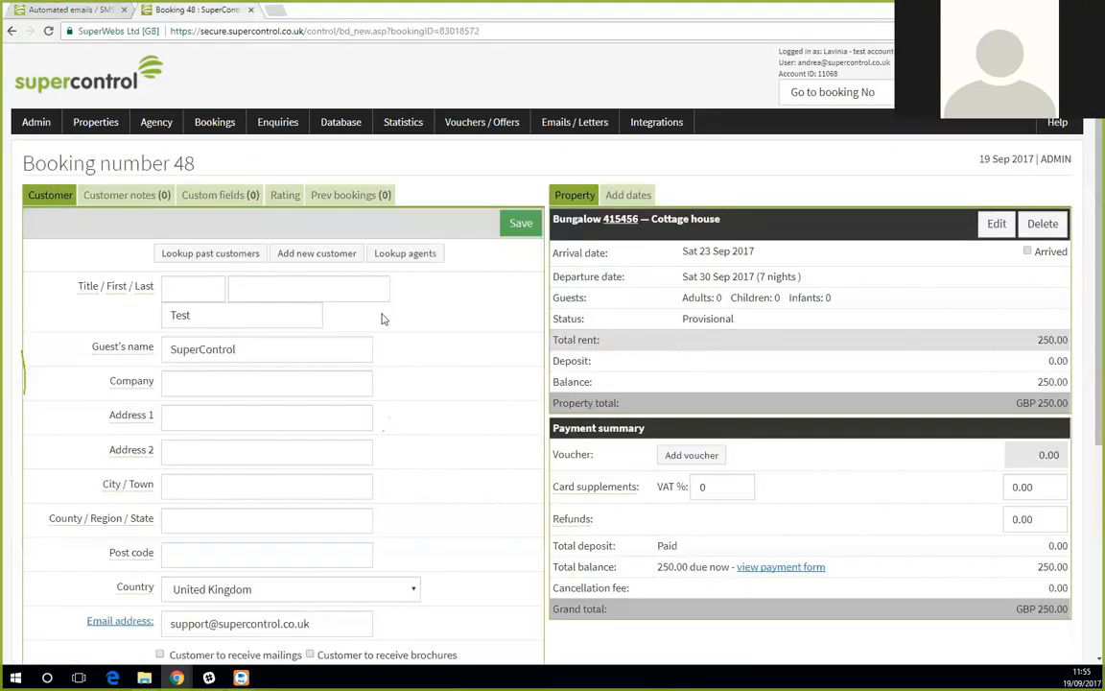
pyautogui.scroll(-5, 377, 370)
pyautogui.click(308, 539)
pyautogui.scroll(-1, 87, 382)
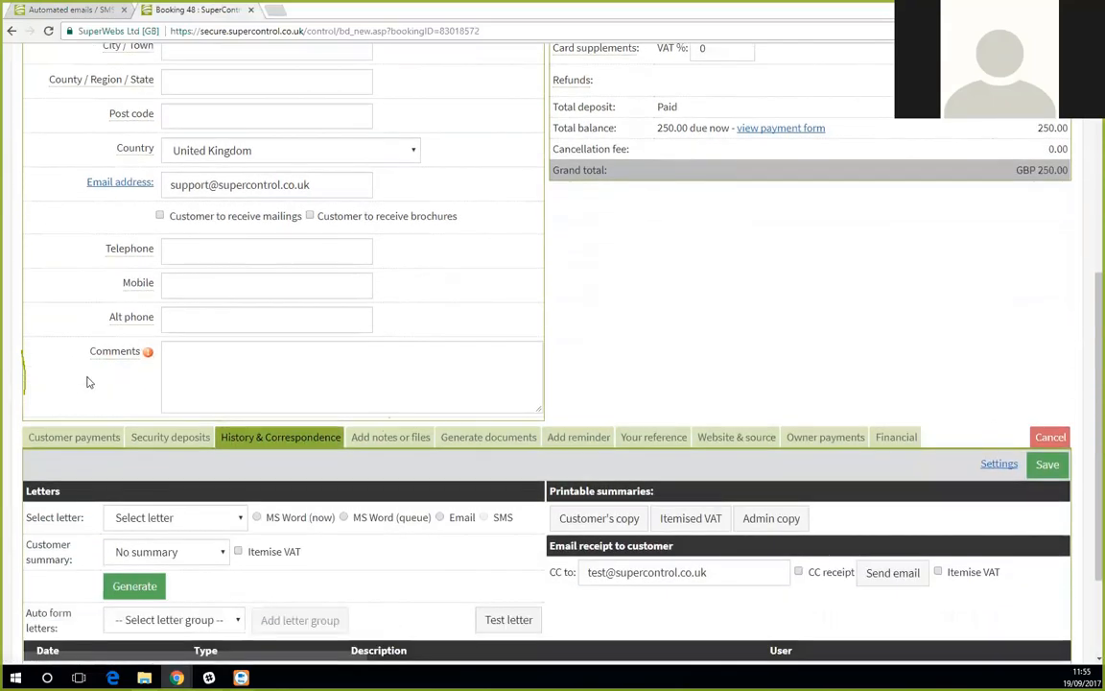
pyautogui.scroll(-1, 86, 382)
pyautogui.scroll(6, 105, 288)
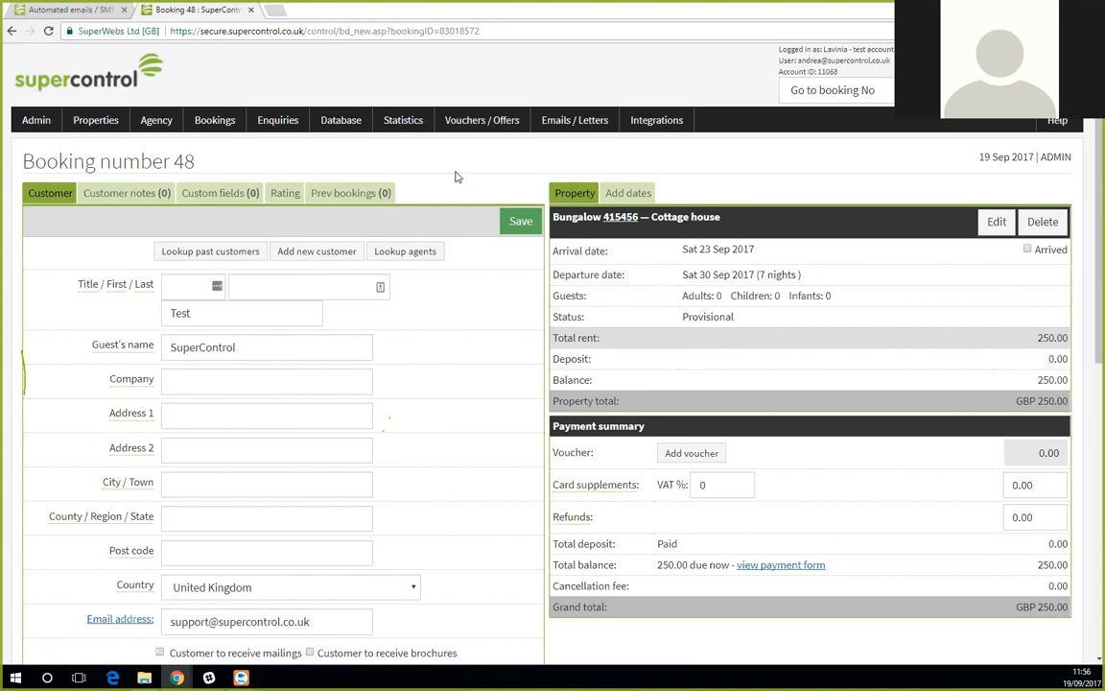
pyautogui.scroll(-2, 456, 176)
pyautogui.scroll(-6, 457, 176)
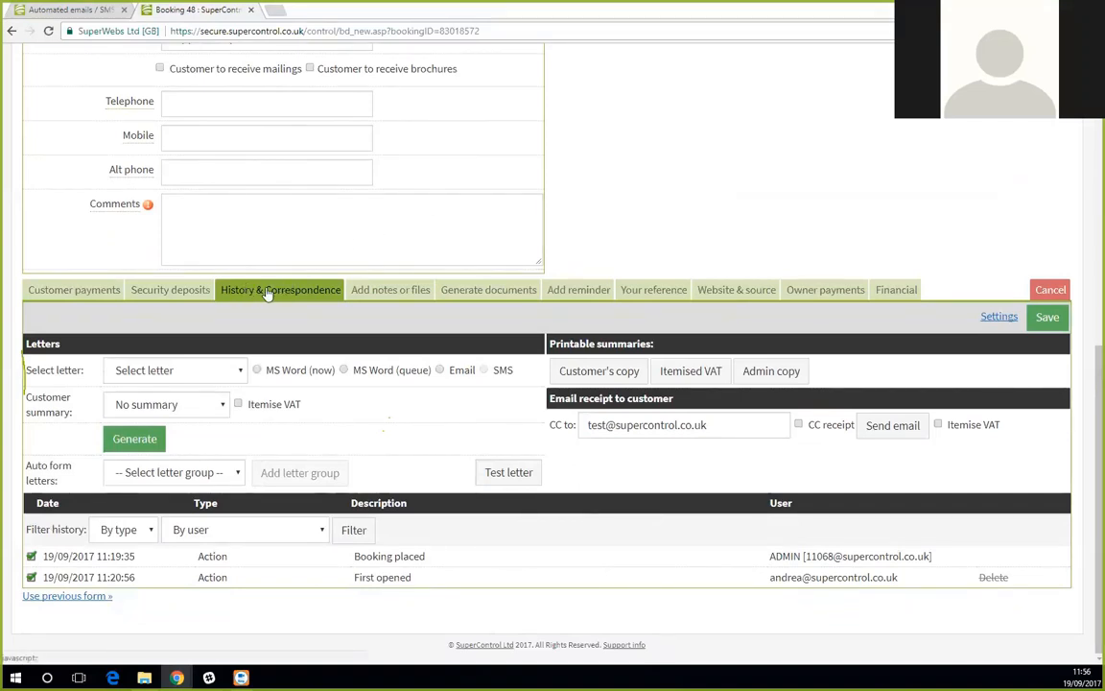
# Add the Guest email letter group to this booking's auto form letters and reopen History & Correspondence
pyautogui.click(195, 473)
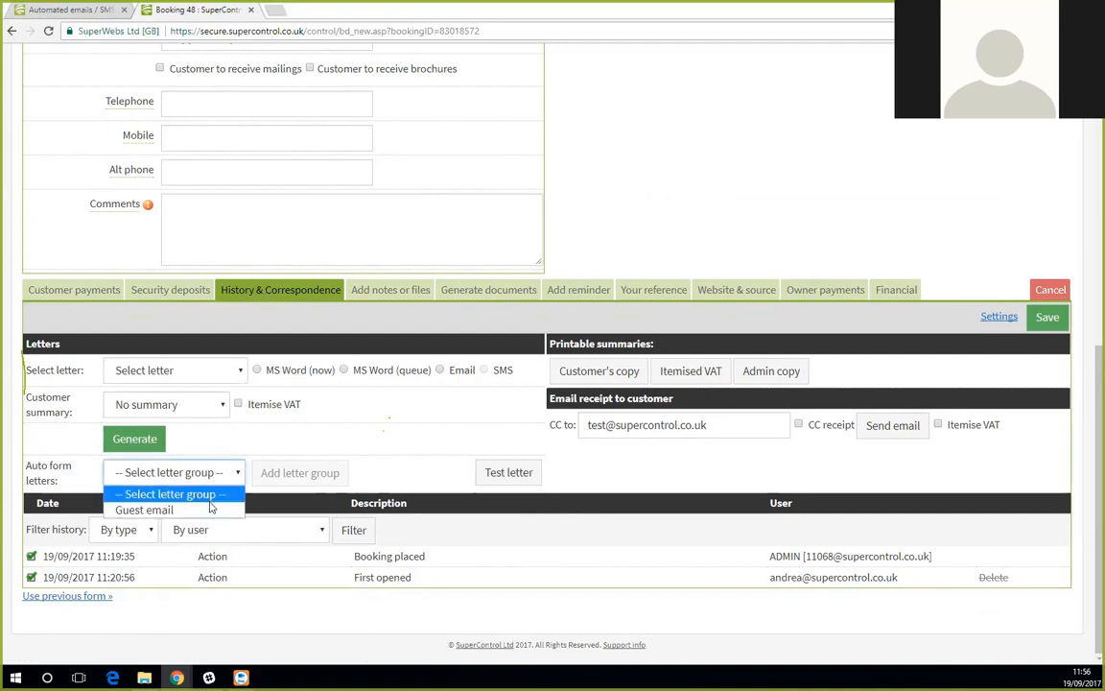
pyautogui.click(211, 509)
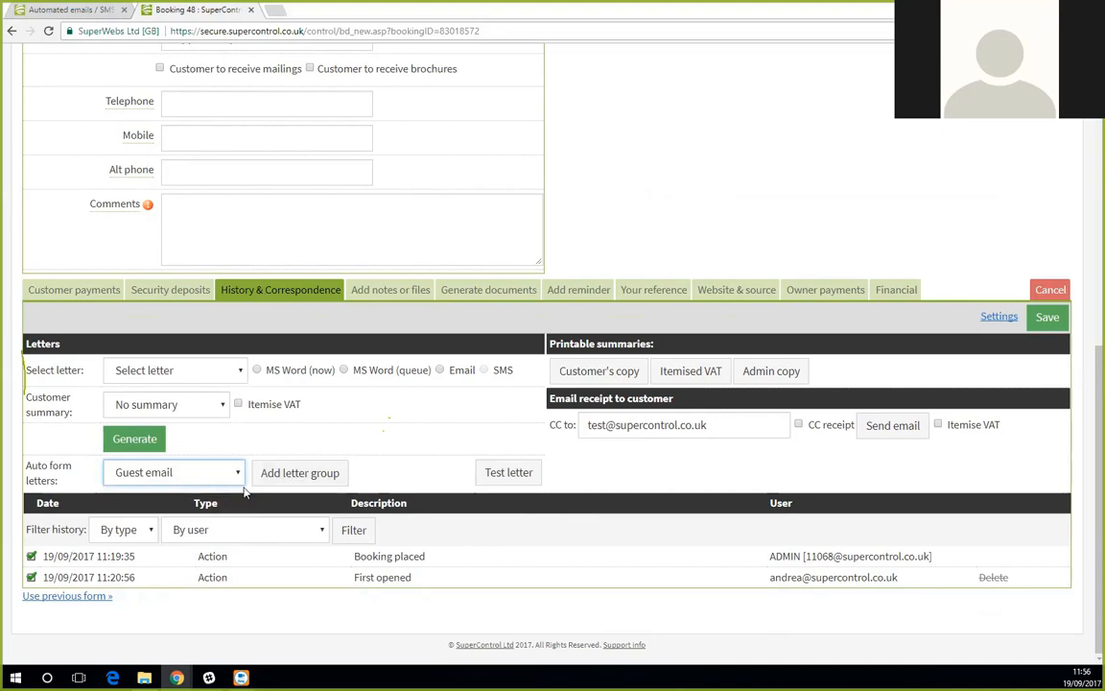
pyautogui.click(309, 477)
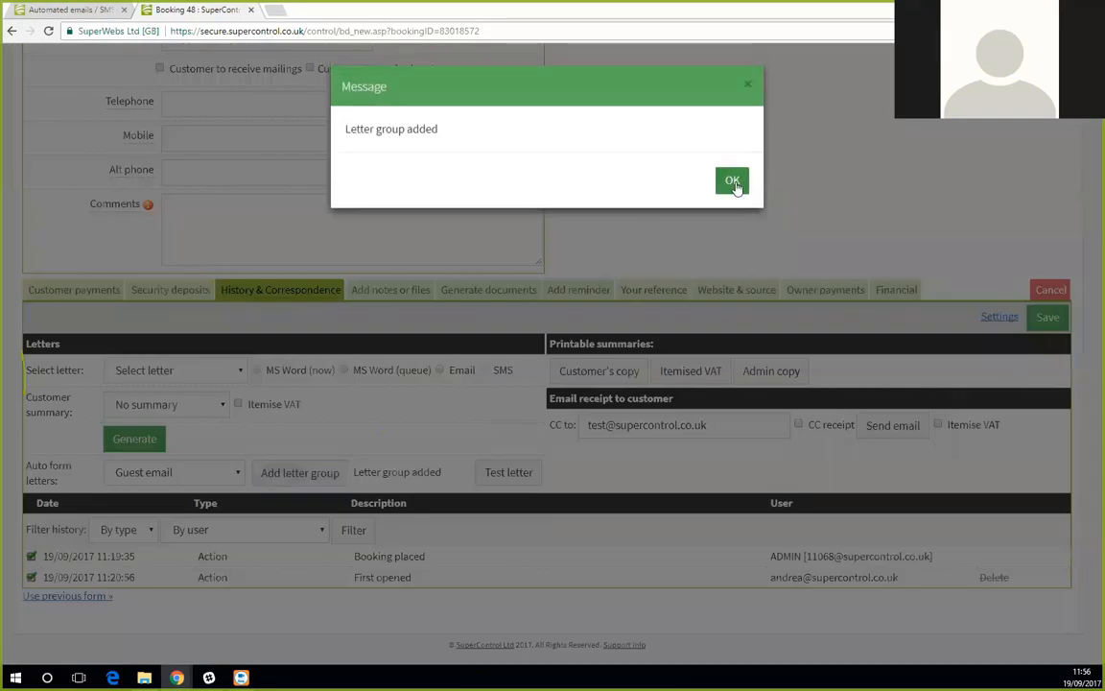
pyautogui.click(732, 183)
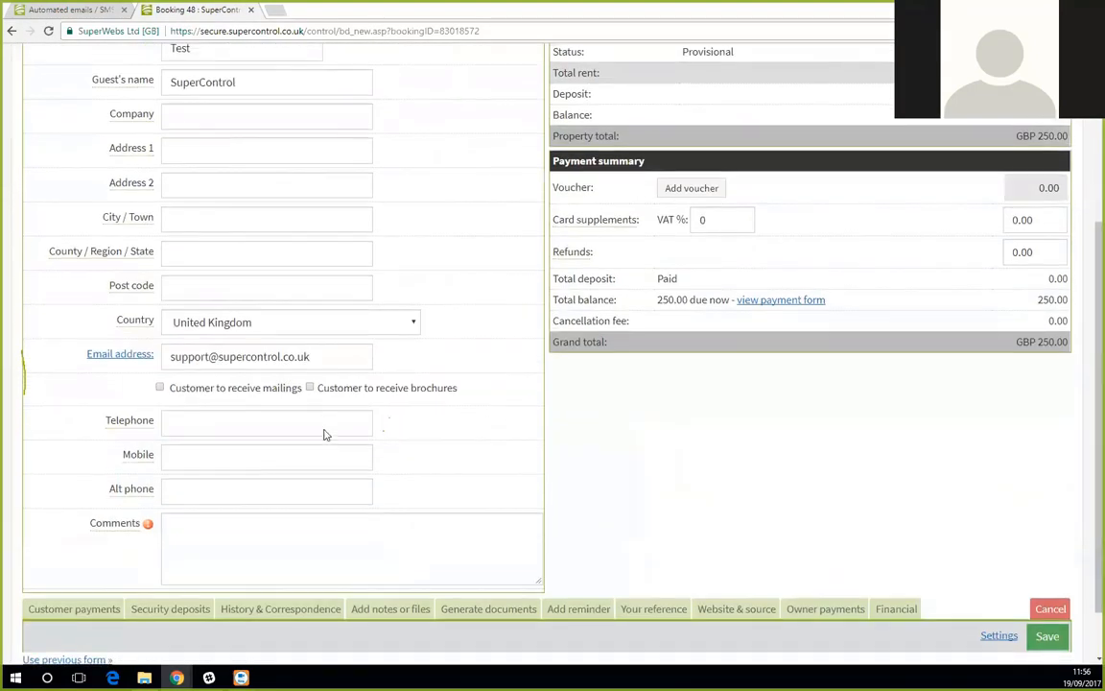
pyautogui.click(289, 554)
pyautogui.scroll(-3, 522, 325)
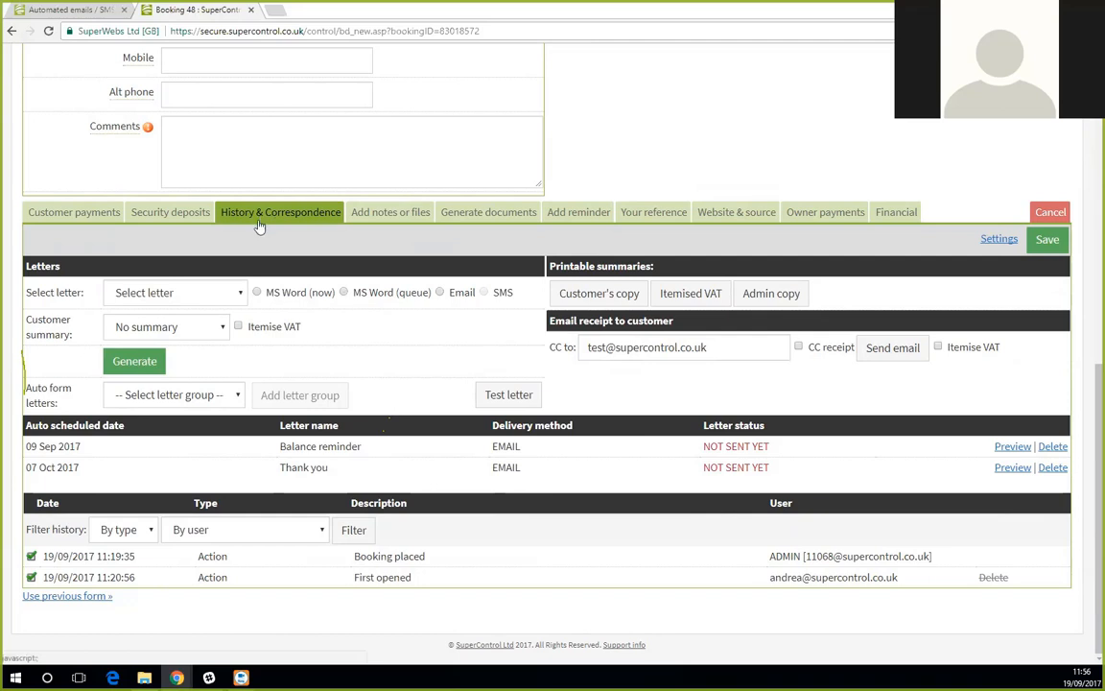
# Examine the auto scheduled dates of the Balance reminder and Thank you letters on this booking
pyautogui.moveTo(26, 425); pyautogui.dragTo(126, 427)
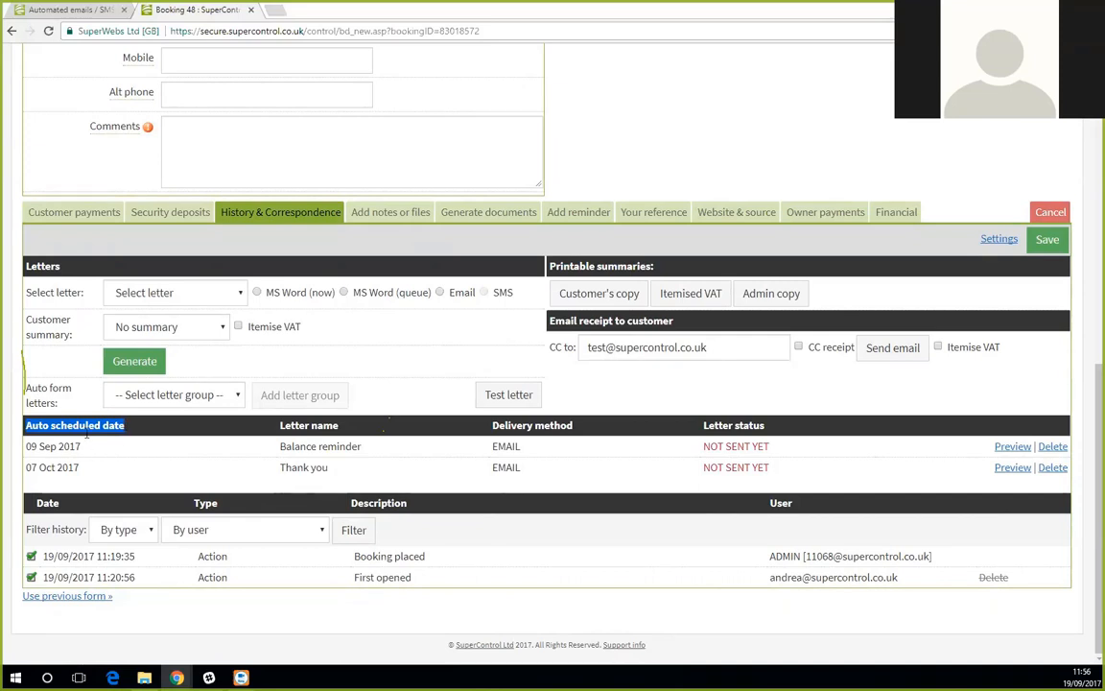
pyautogui.moveTo(26, 446); pyautogui.dragTo(83, 449)
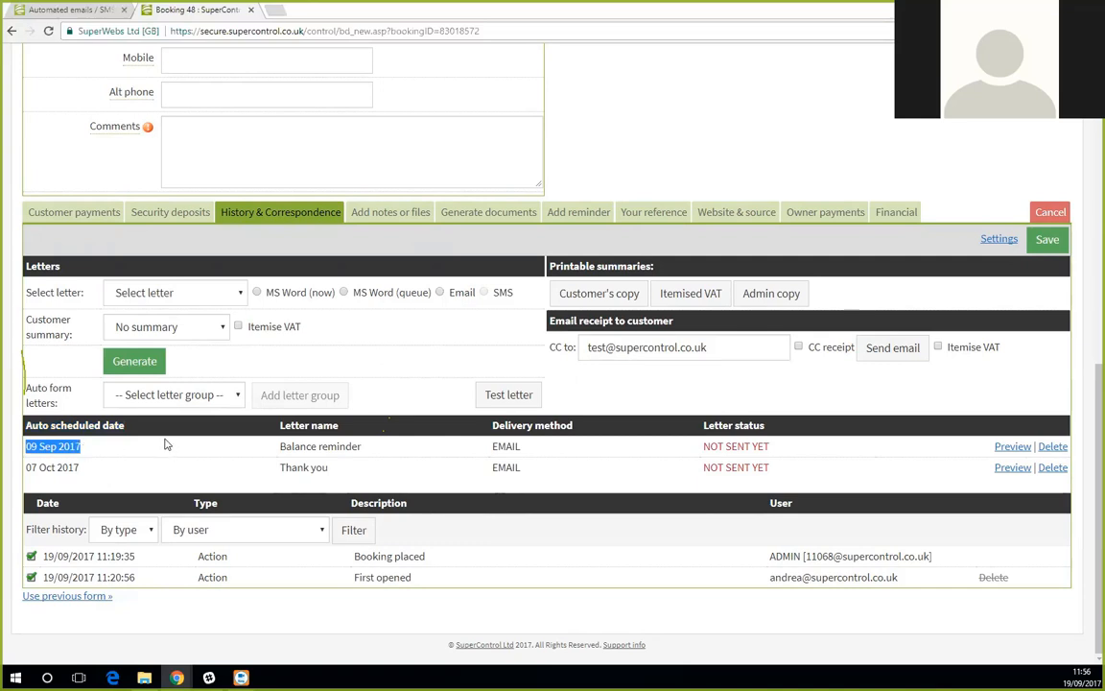
pyautogui.click(89, 446)
pyautogui.moveTo(92, 448); pyautogui.dragTo(25, 448)
pyautogui.moveTo(88, 468); pyautogui.dragTo(26, 467)
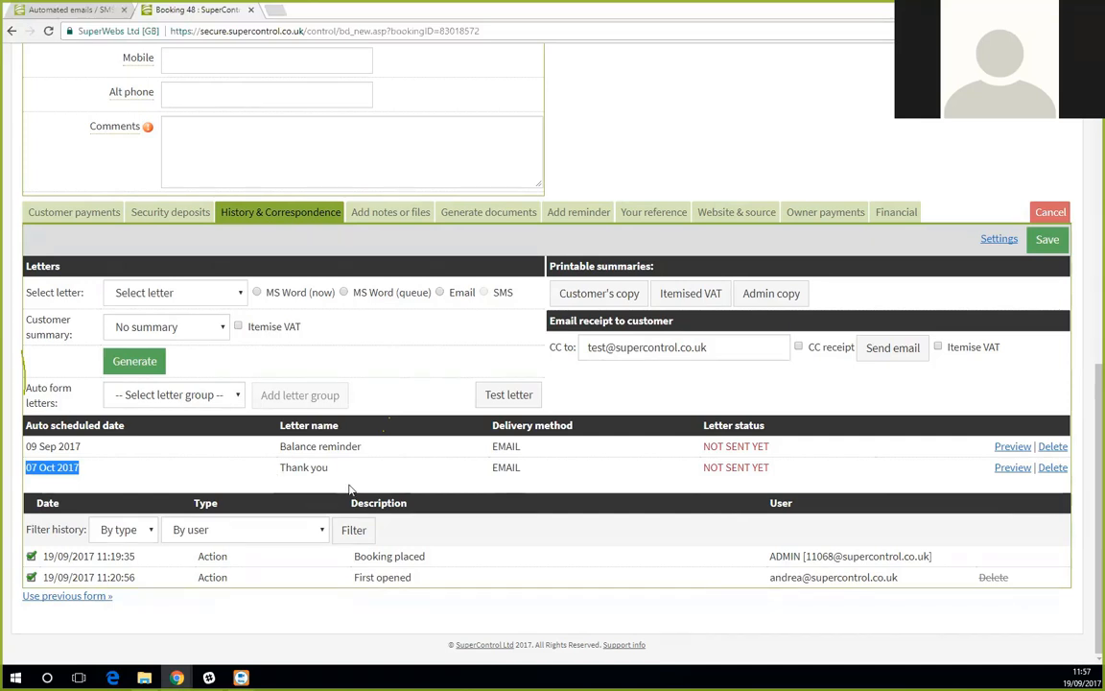
# Preview the scheduled Thank you email, close the preview and check the auto scheduled date column again
pyautogui.click(1012, 468)
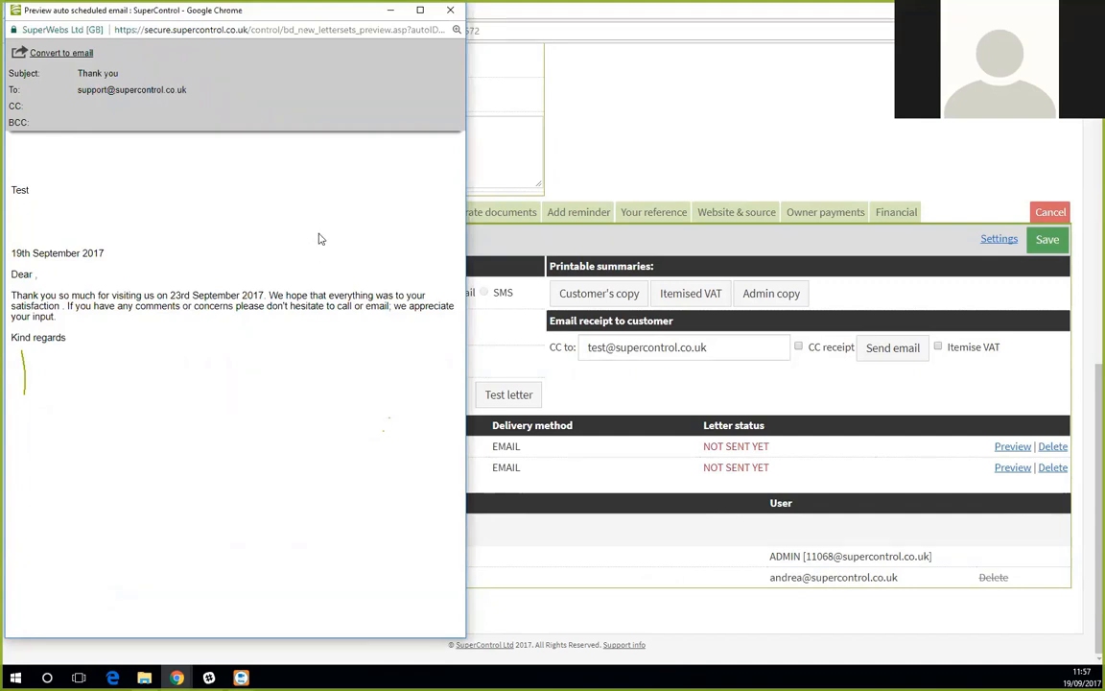
pyautogui.click(453, 10)
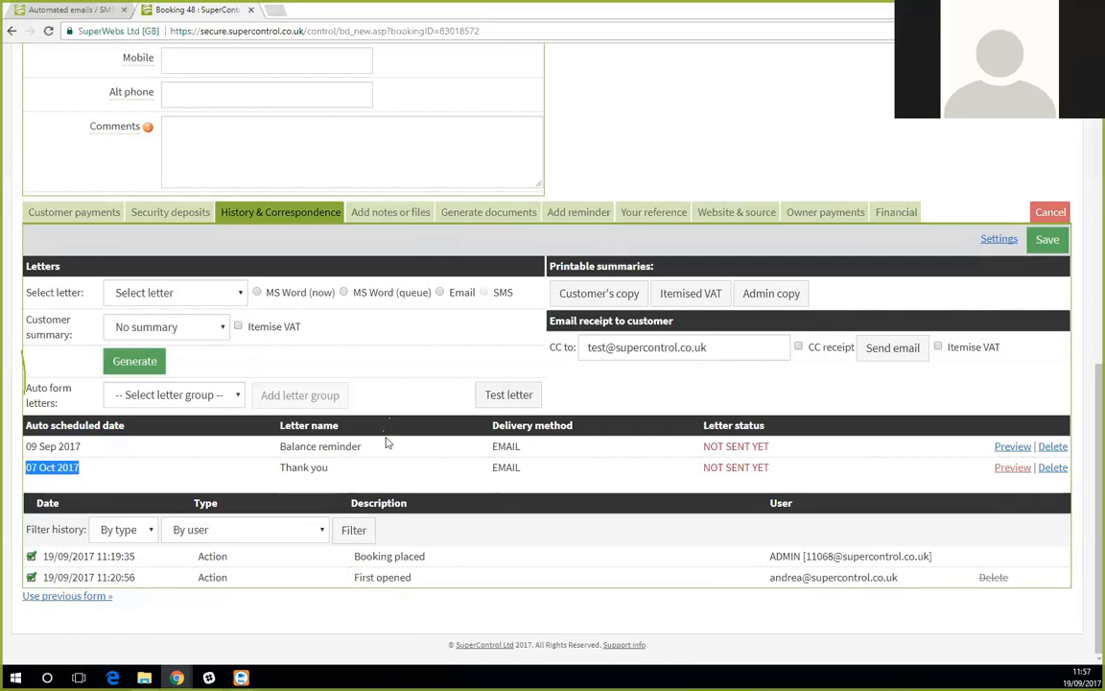
pyautogui.moveTo(29, 426); pyautogui.dragTo(113, 426)
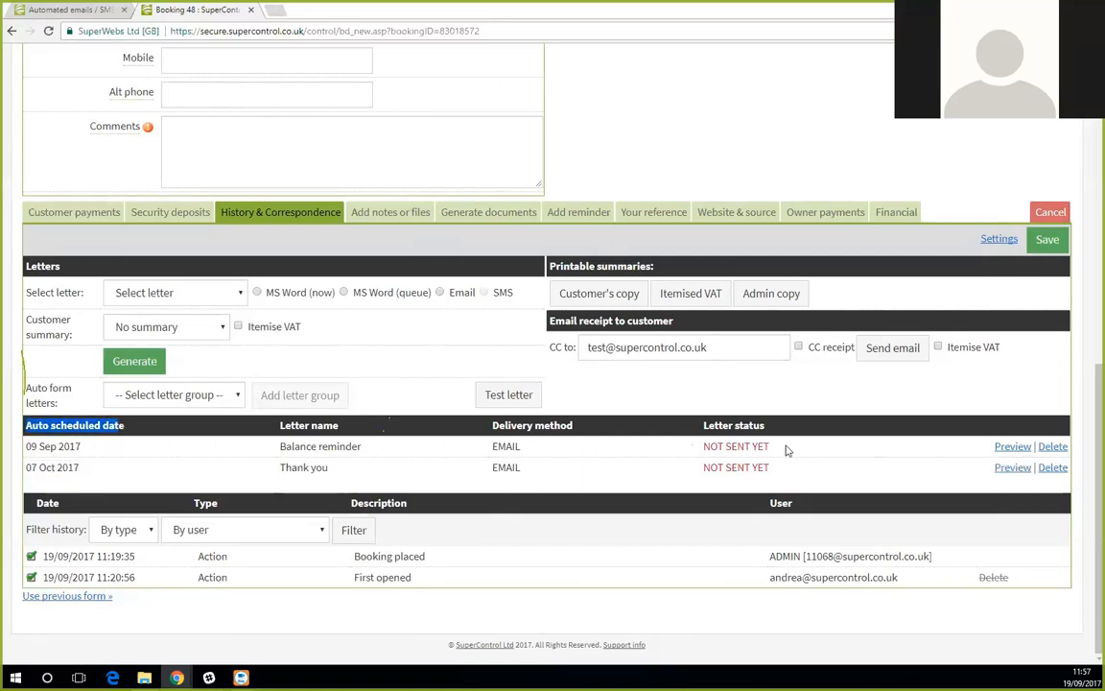
# Delete the scheduled Balance reminder letter from the booking, confirm the deletion and reopen History & Correspondence
pyautogui.click(1051, 447)
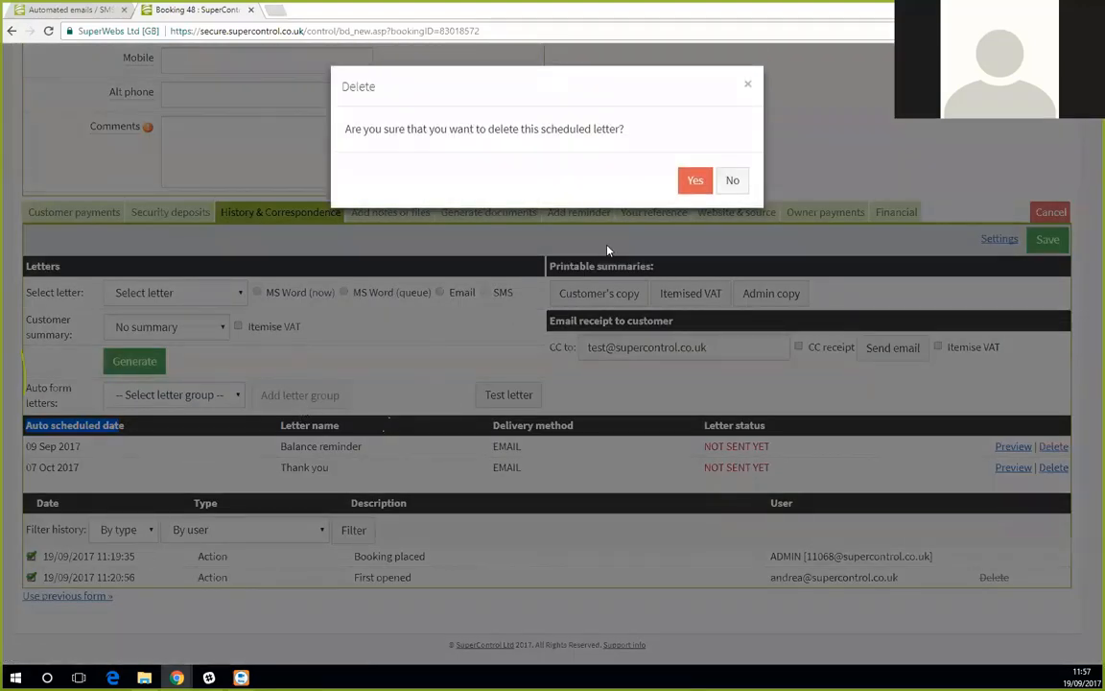
pyautogui.click(693, 182)
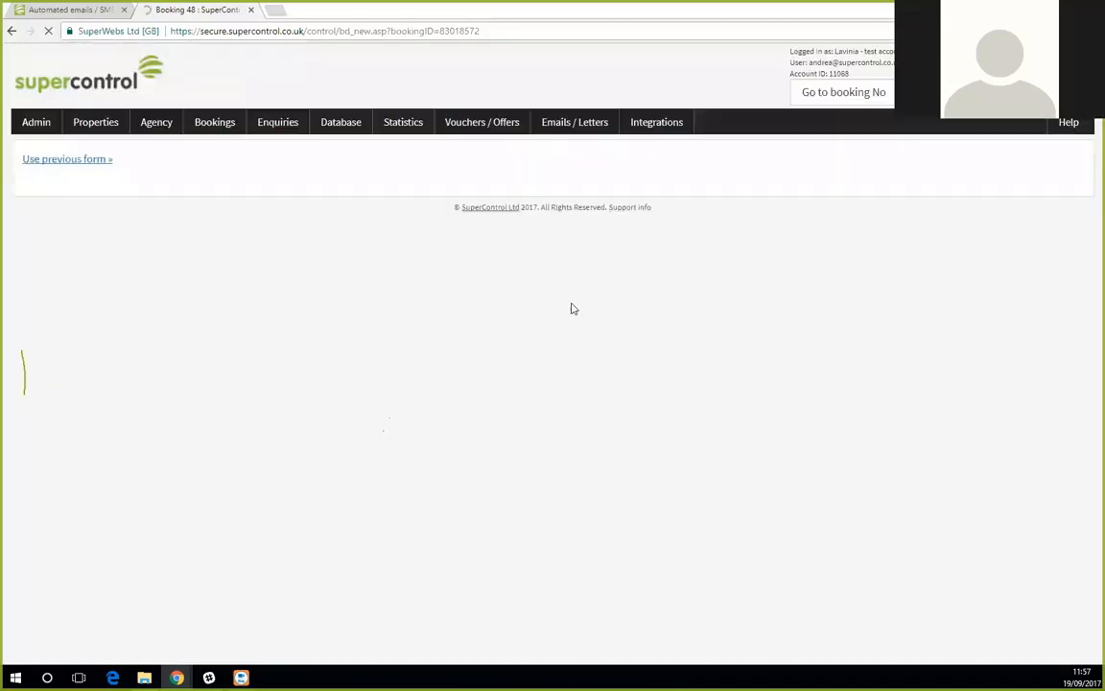
pyautogui.scroll(-4, 540, 367)
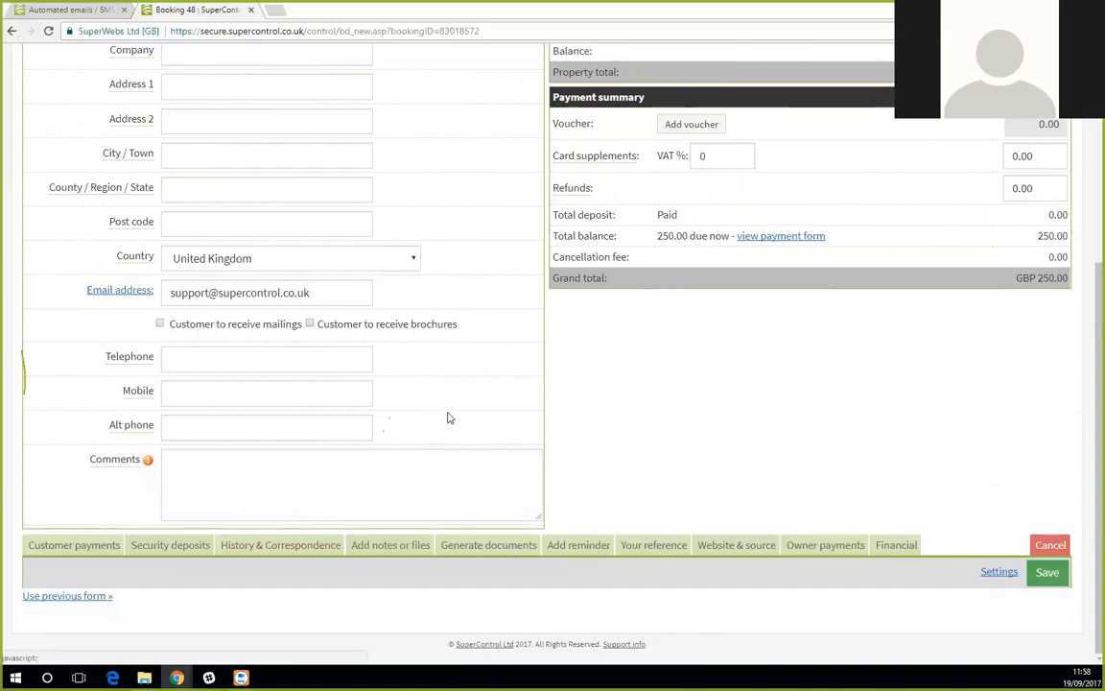
pyautogui.click(288, 545)
pyautogui.scroll(-4, 479, 374)
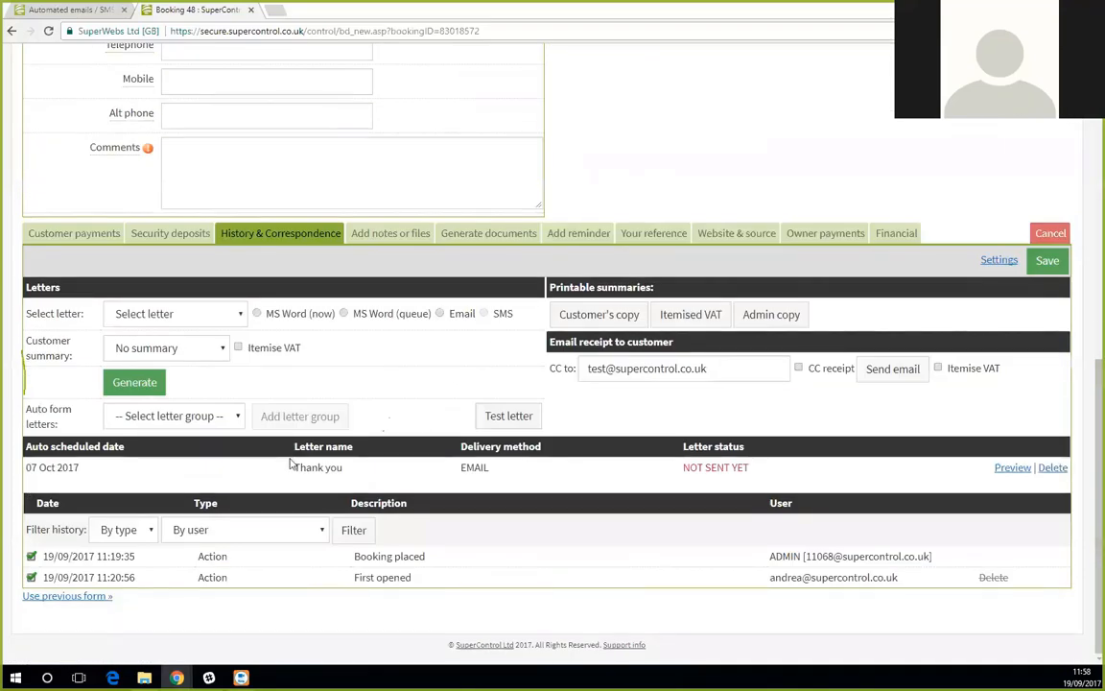
# Examine the Thank you letter's schedule entry and compare it with the booking's arrival date
pyautogui.moveTo(31, 467); pyautogui.dragTo(784, 466)
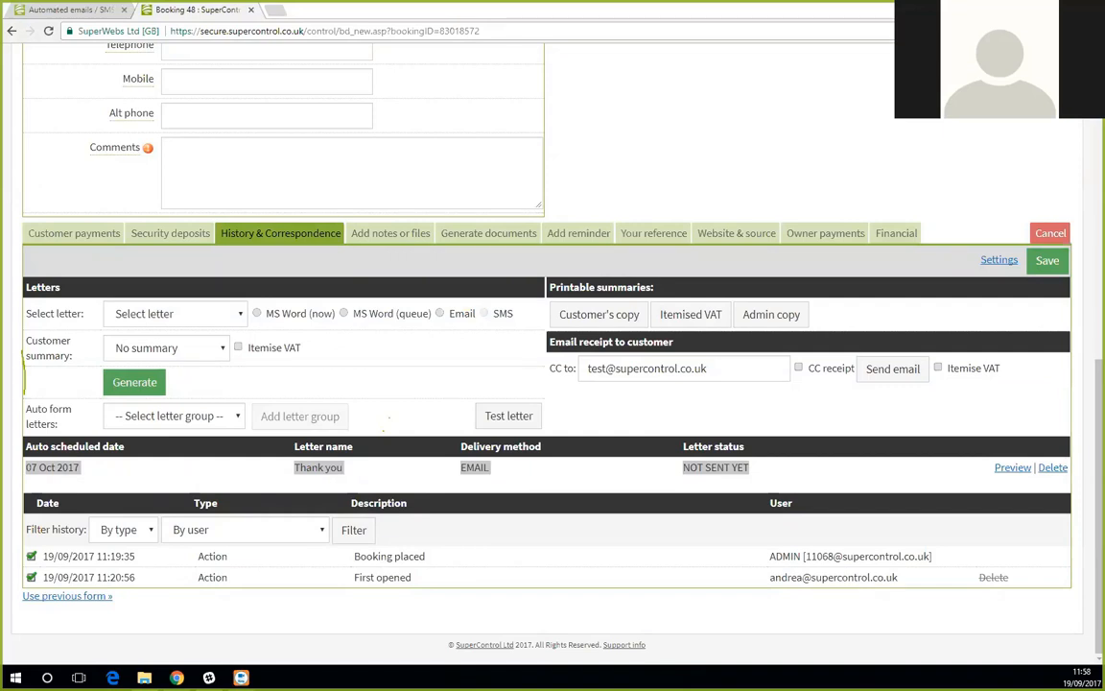
pyautogui.scroll(7, 584, 316)
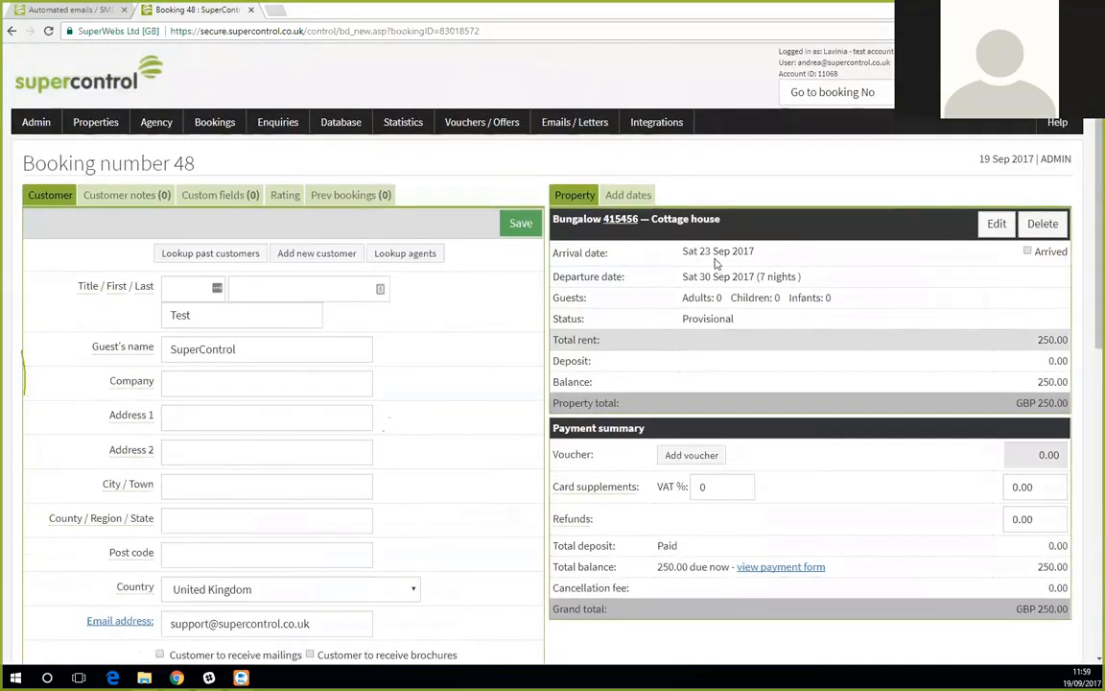
pyautogui.moveTo(677, 251); pyautogui.dragTo(767, 258)
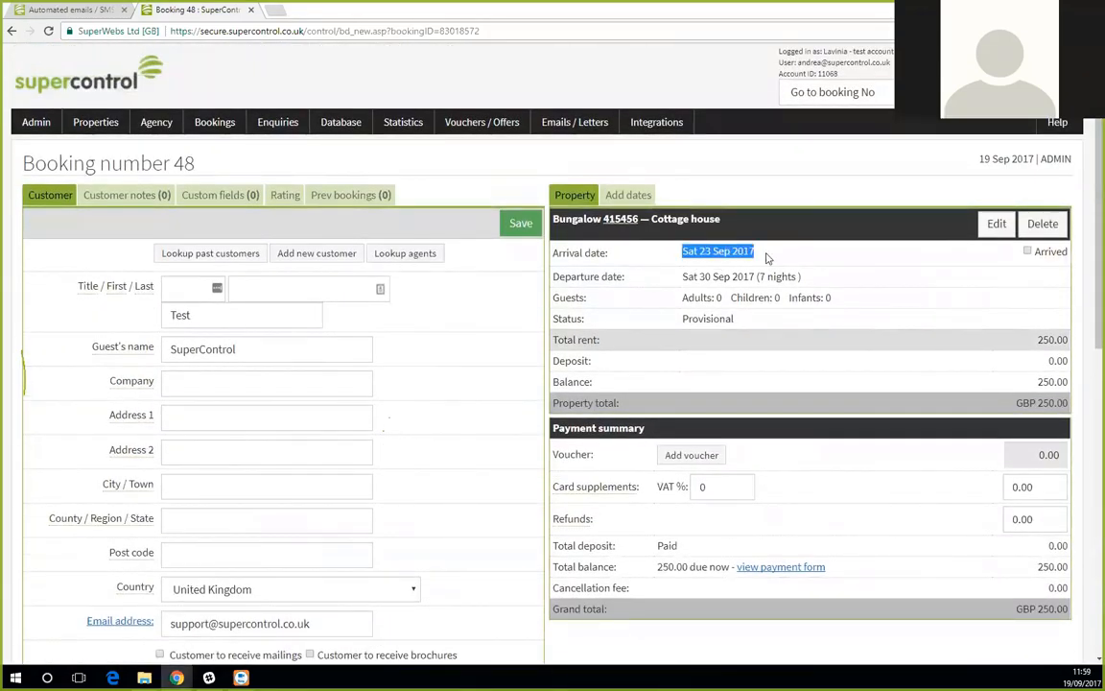